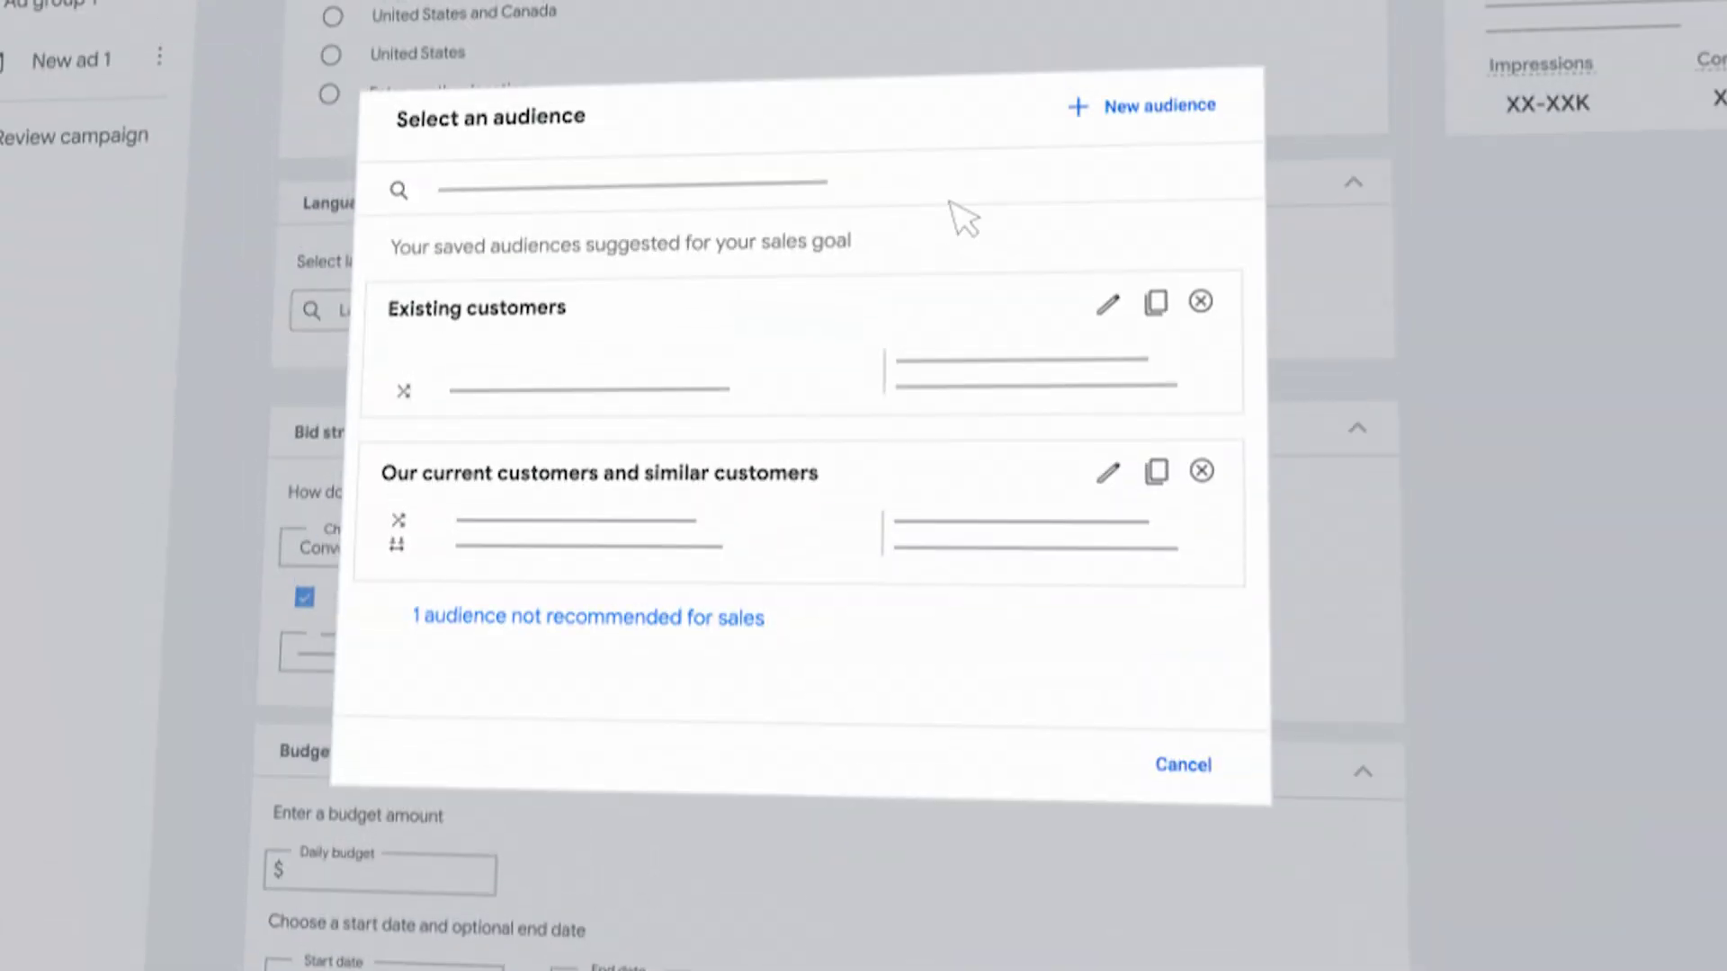
- Look through the other checklist sheets to Demand Gen, then return to the Search sheet
{"action": "left_click", "coordinate": [1116, 110]}
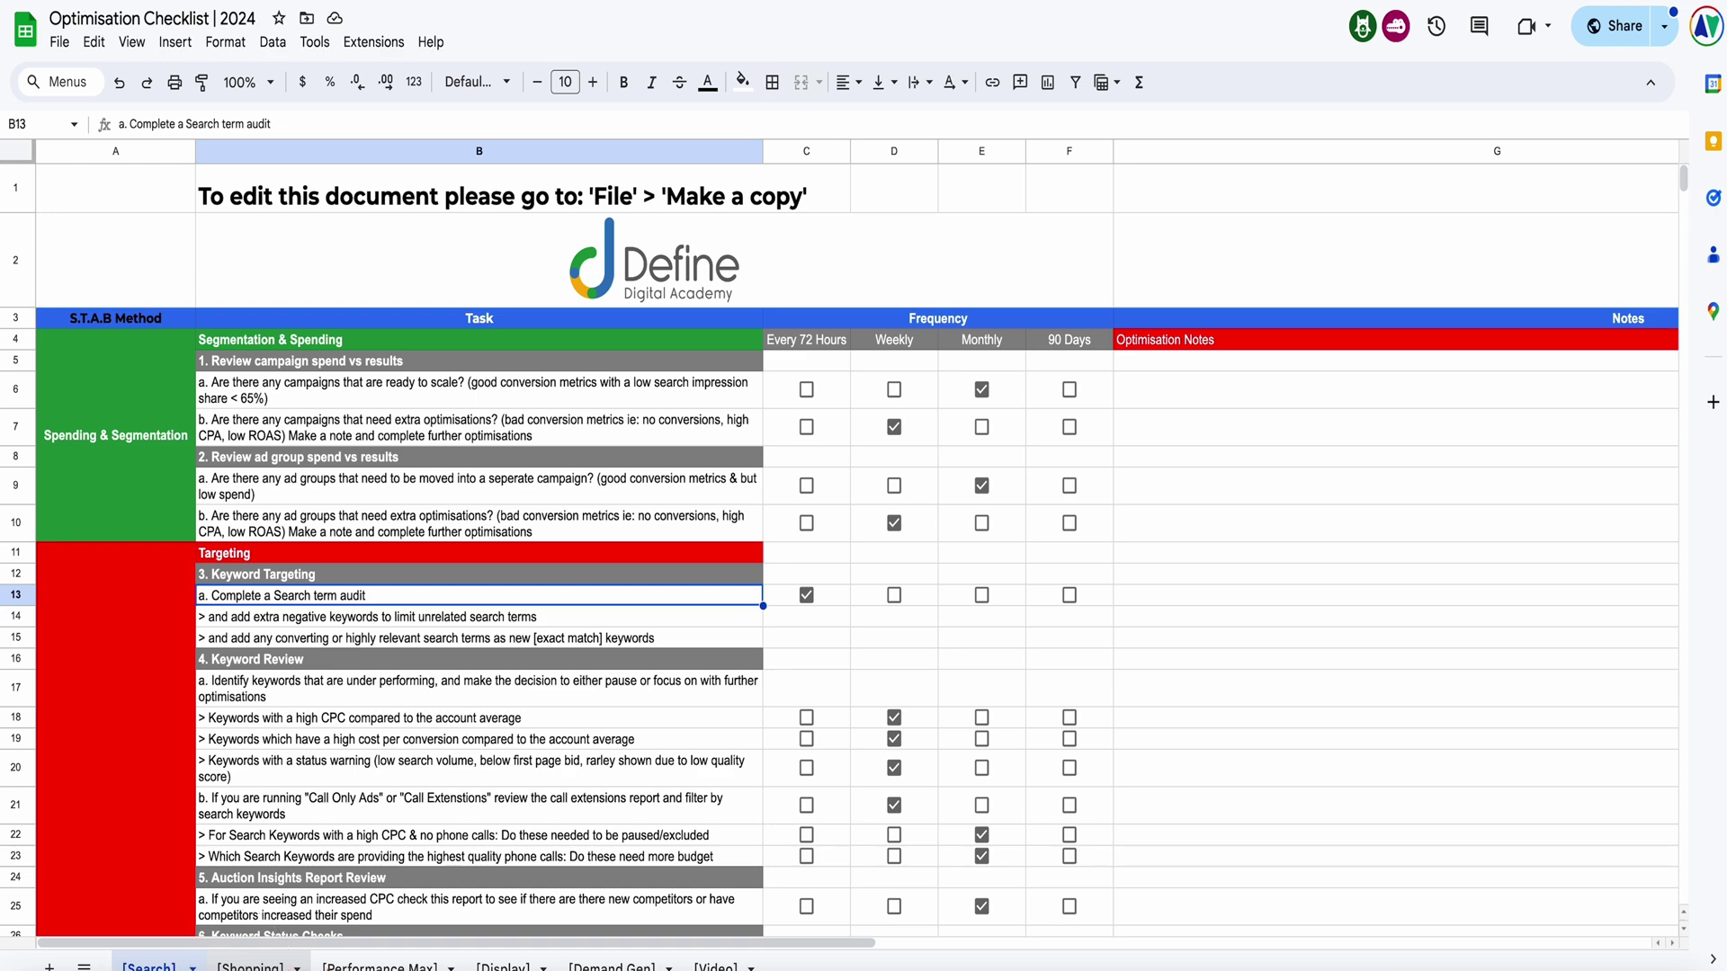
{"action": "key", "text": "ctrl+shift+Page_Down"}
{"action": "key", "text": "ctrl+shift+Page_Down"}
{"action": "key", "text": "ctrl+shift+Page_Down"}
{"action": "key", "text": "ctrl+shift+Page_Down"}
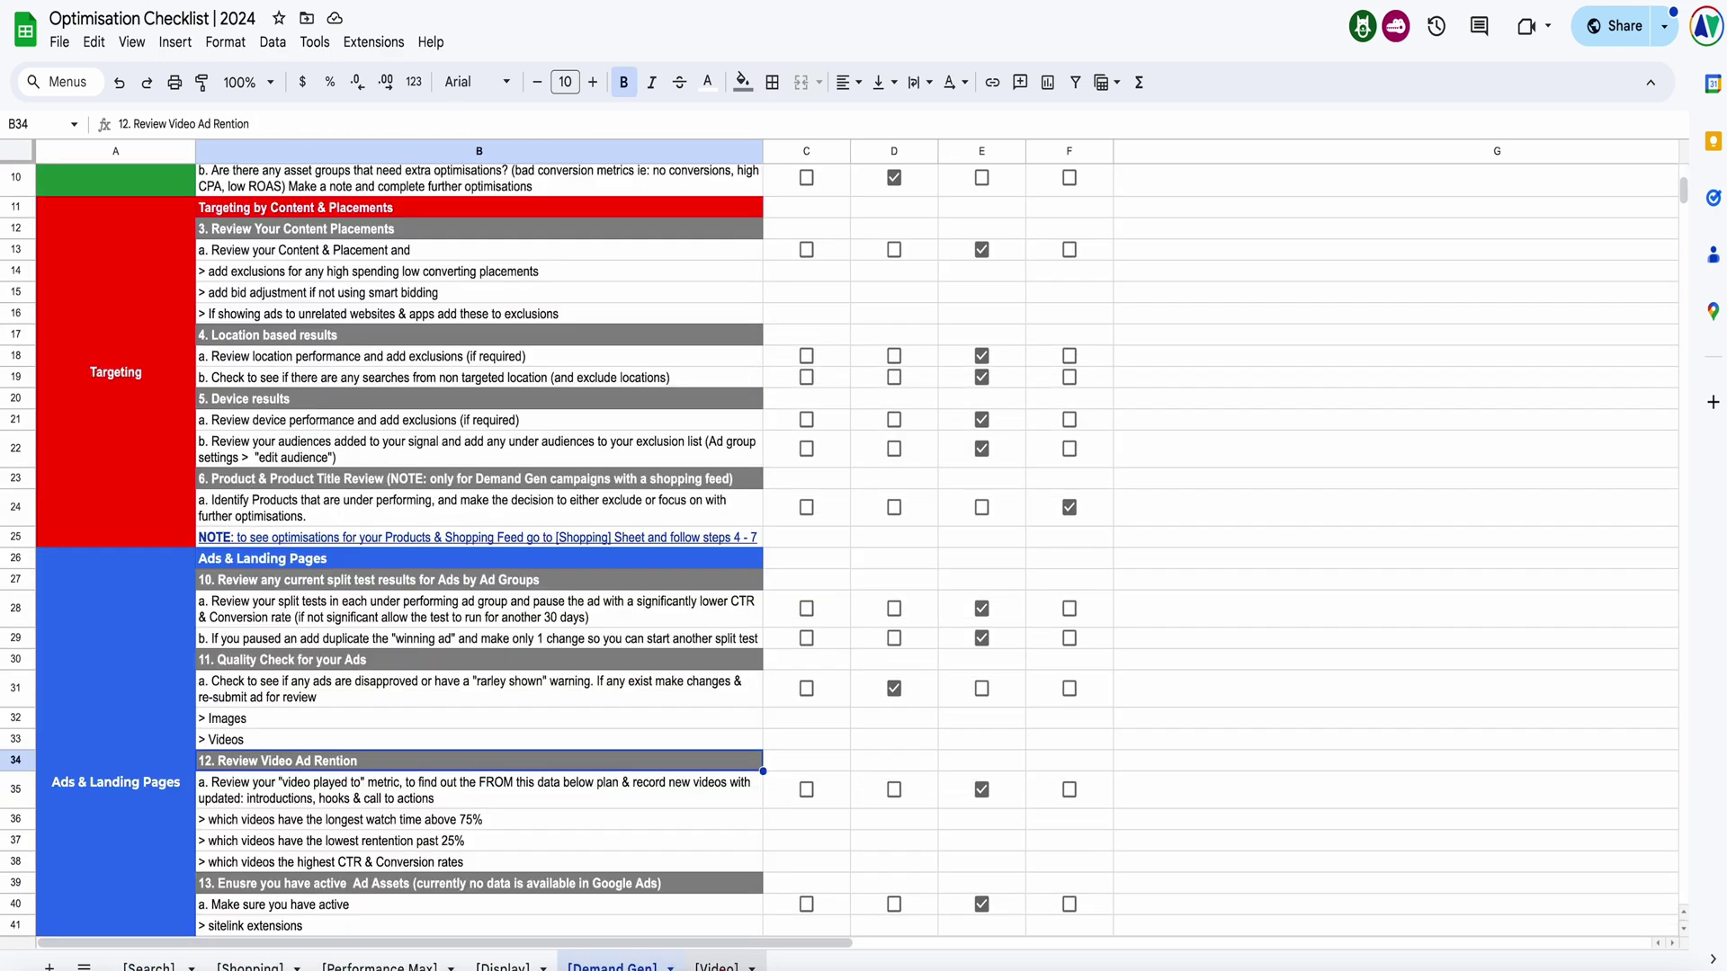
{"action": "key", "text": "ctrl+shift+Page_Up"}
{"action": "key", "text": "ctrl+shift+Page_Up"}
{"action": "key", "text": "ctrl+shift+Page_Up"}
{"action": "key", "text": "ctrl+shift+Page_Up"}
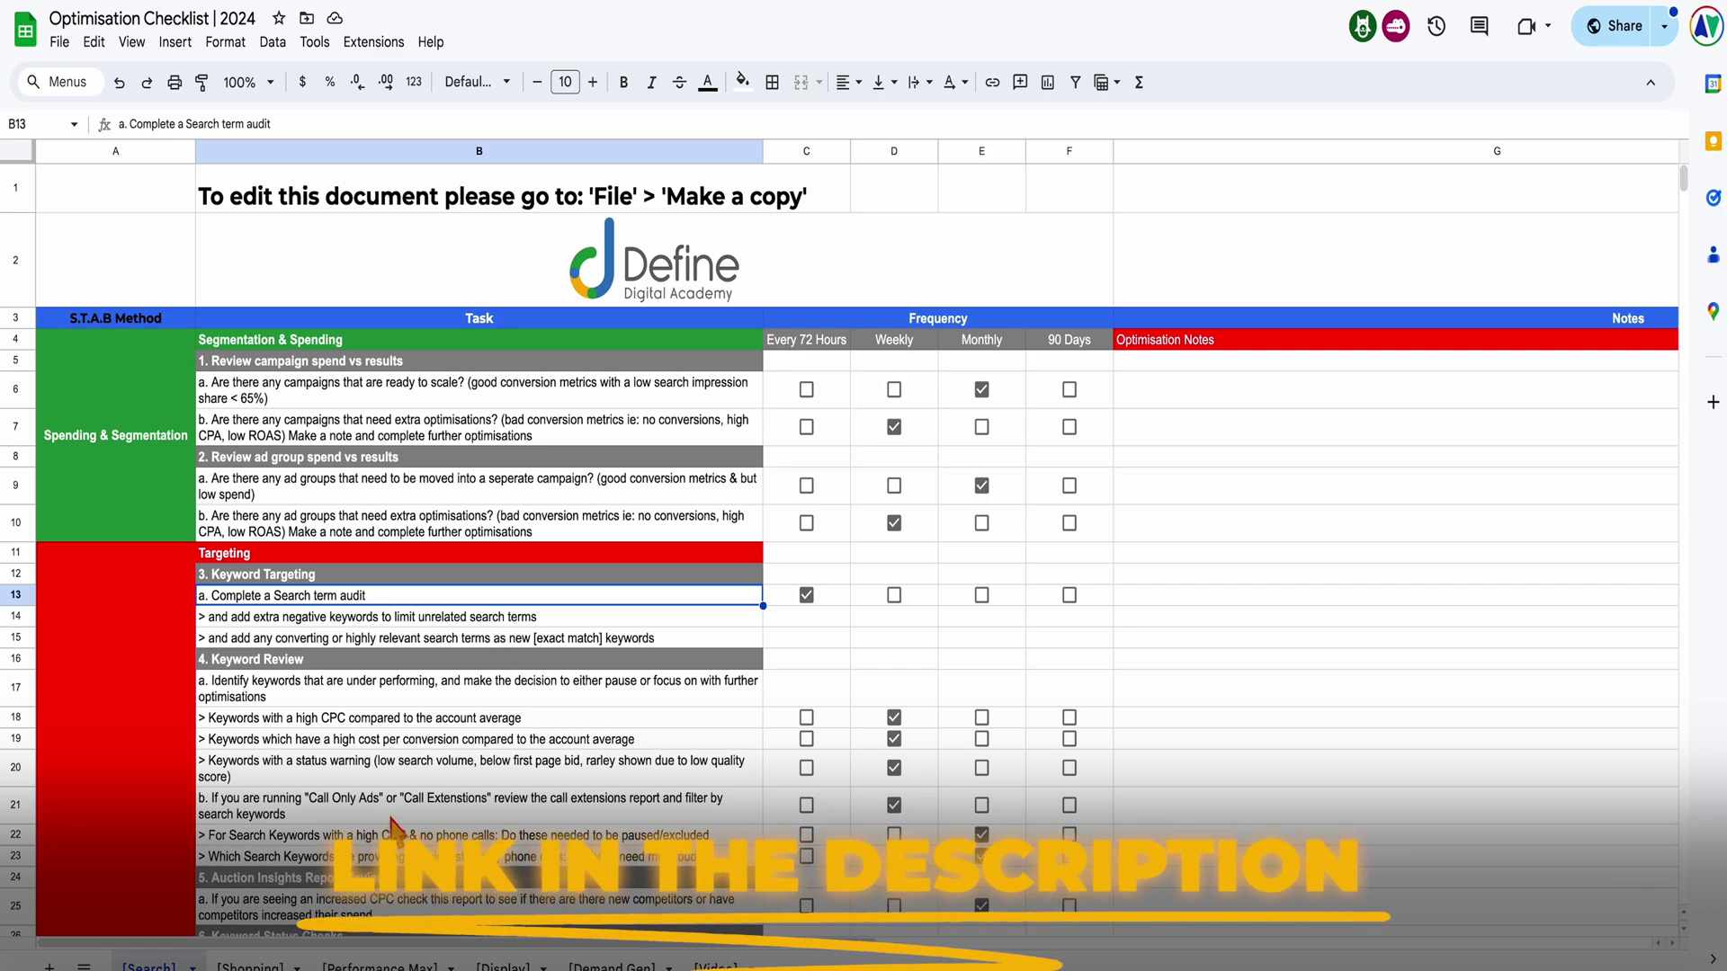
- Scroll the Search checklist and point out the split-test review task in row 51
{"action": "scroll", "coordinate": [401, 797], "scroll_direction": "down", "scroll_amount": 6}
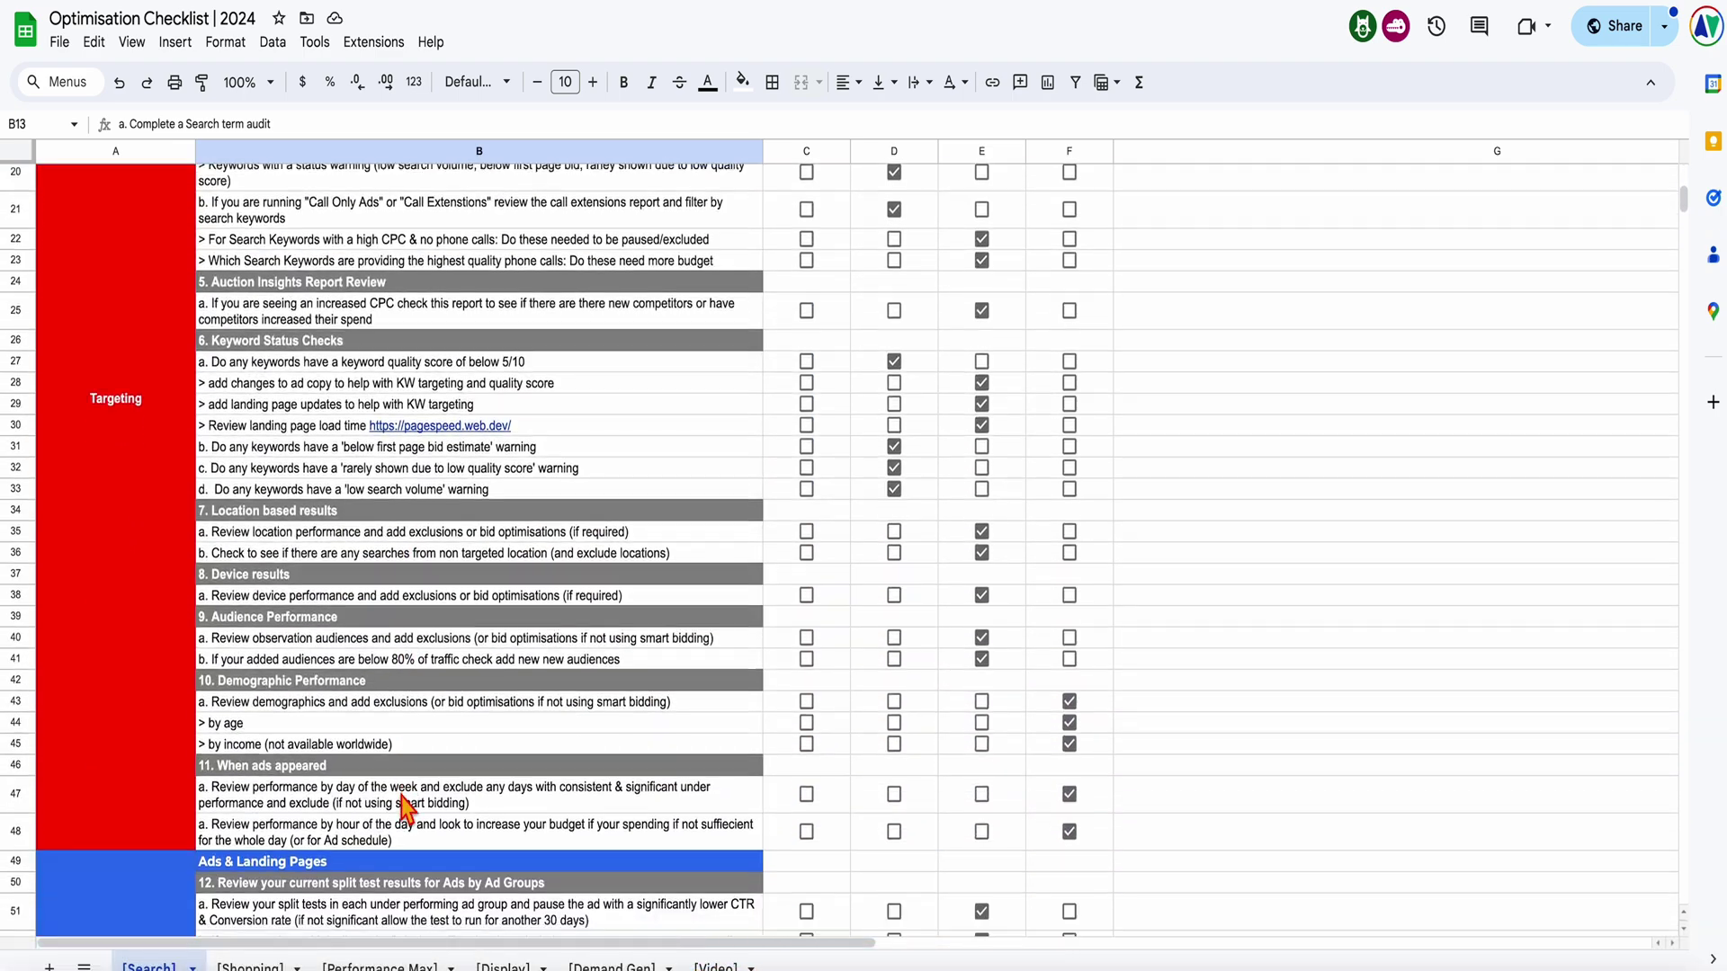
{"action": "scroll", "coordinate": [404, 809], "scroll_direction": "down", "scroll_amount": 7}
{"action": "scroll", "coordinate": [405, 808], "scroll_direction": "up", "scroll_amount": 10}
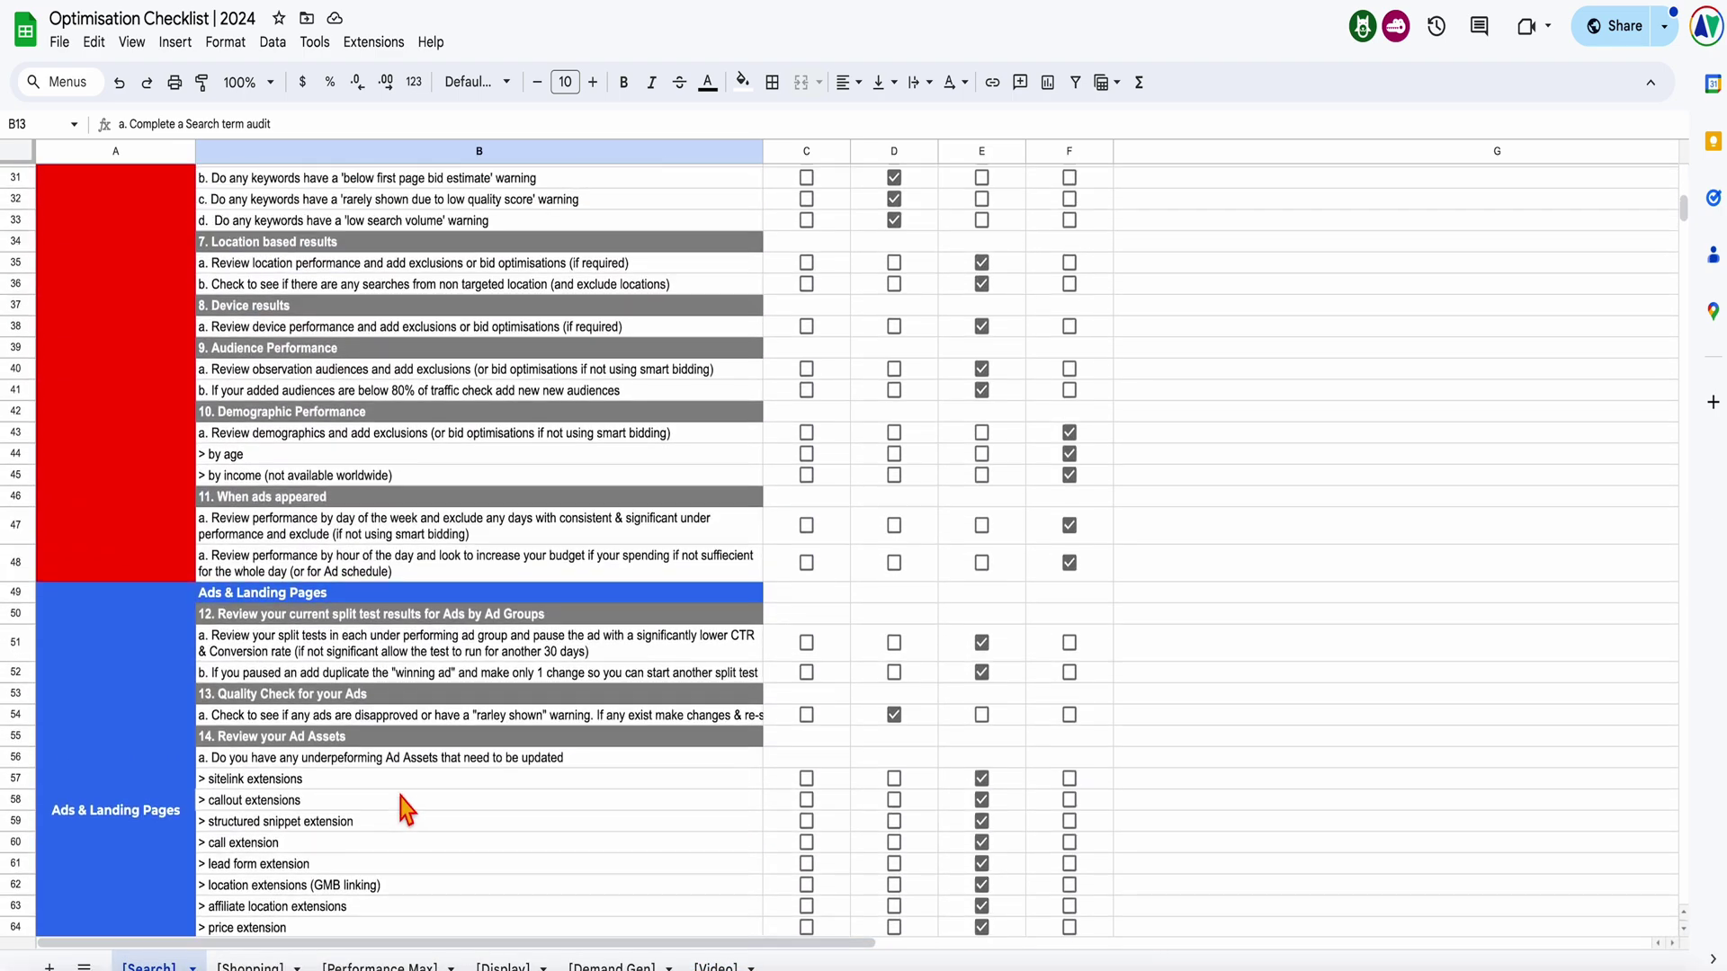
{"action": "scroll", "coordinate": [405, 808], "scroll_direction": "up", "scroll_amount": 3}
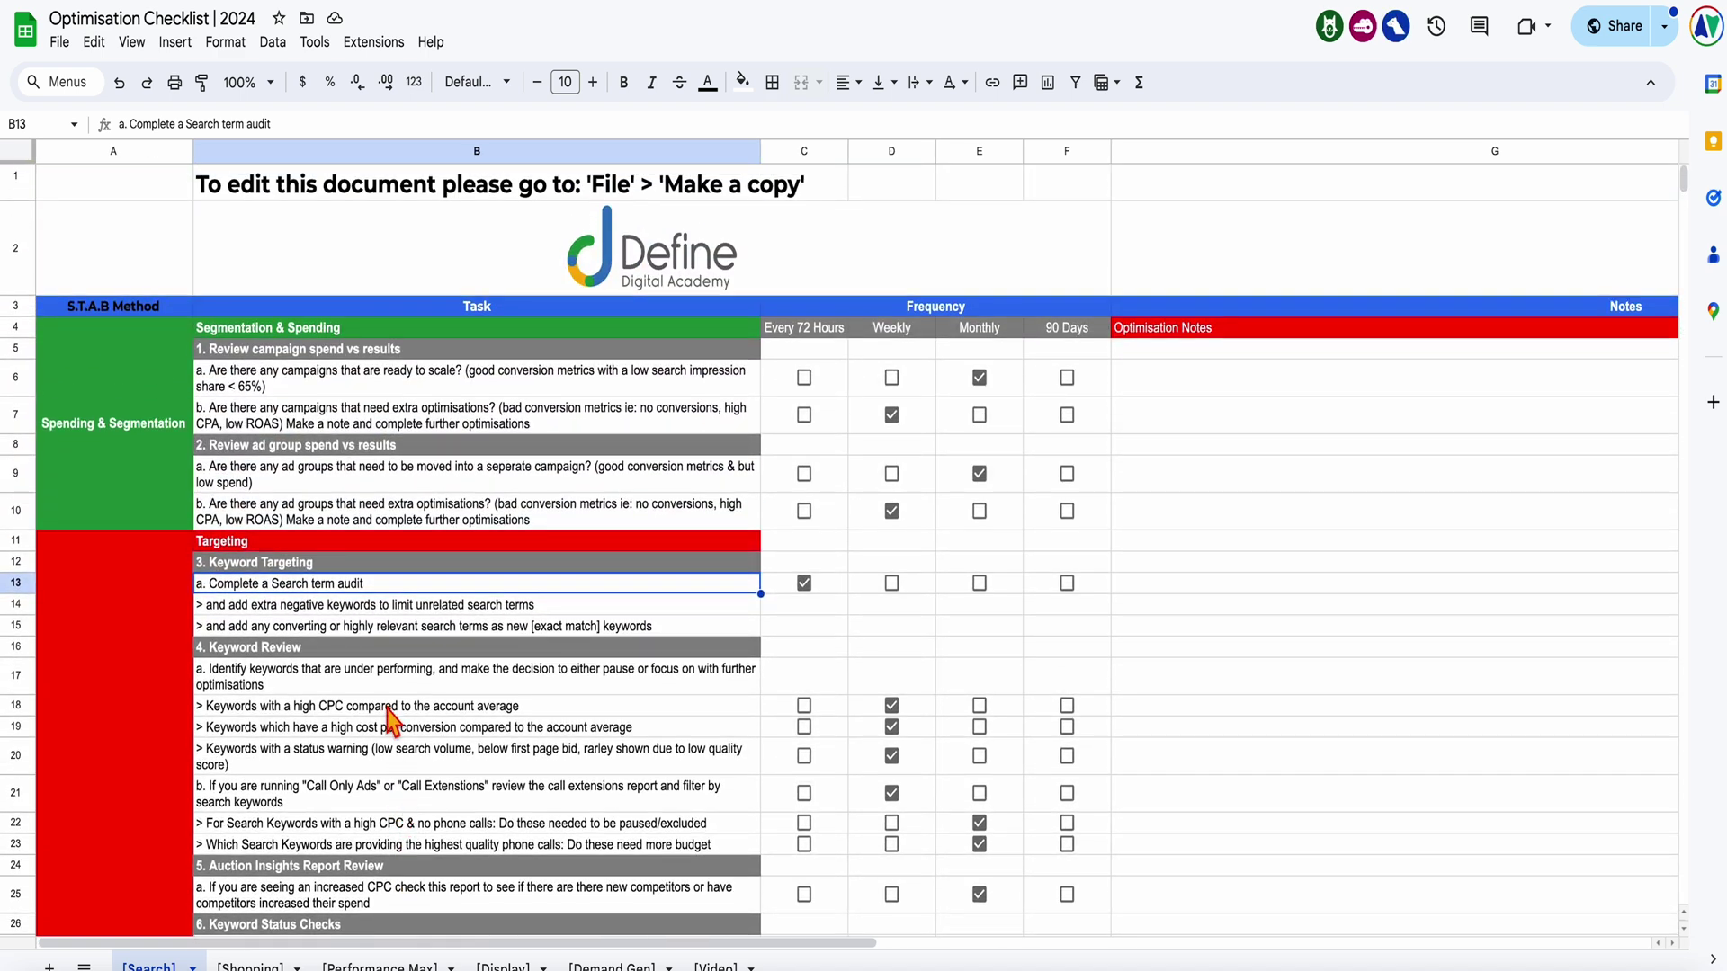
{"action": "scroll", "coordinate": [304, 593], "scroll_direction": "up", "scroll_amount": 1}
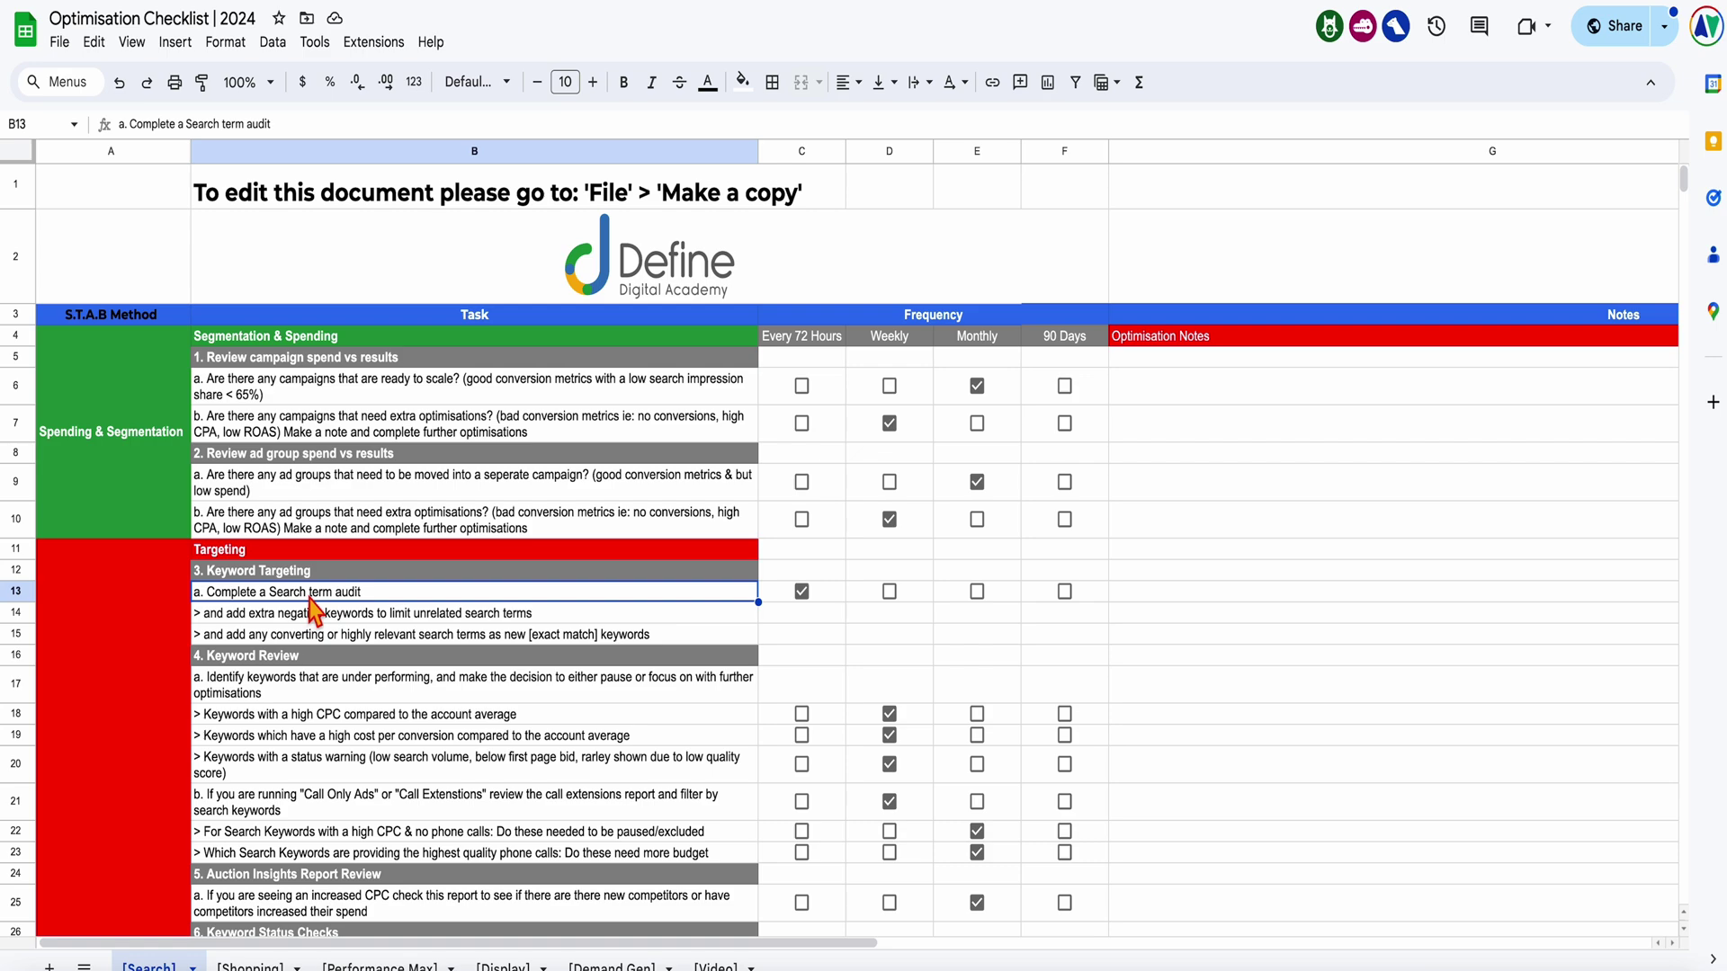
{"action": "scroll", "coordinate": [295, 601], "scroll_direction": "down", "scroll_amount": 10}
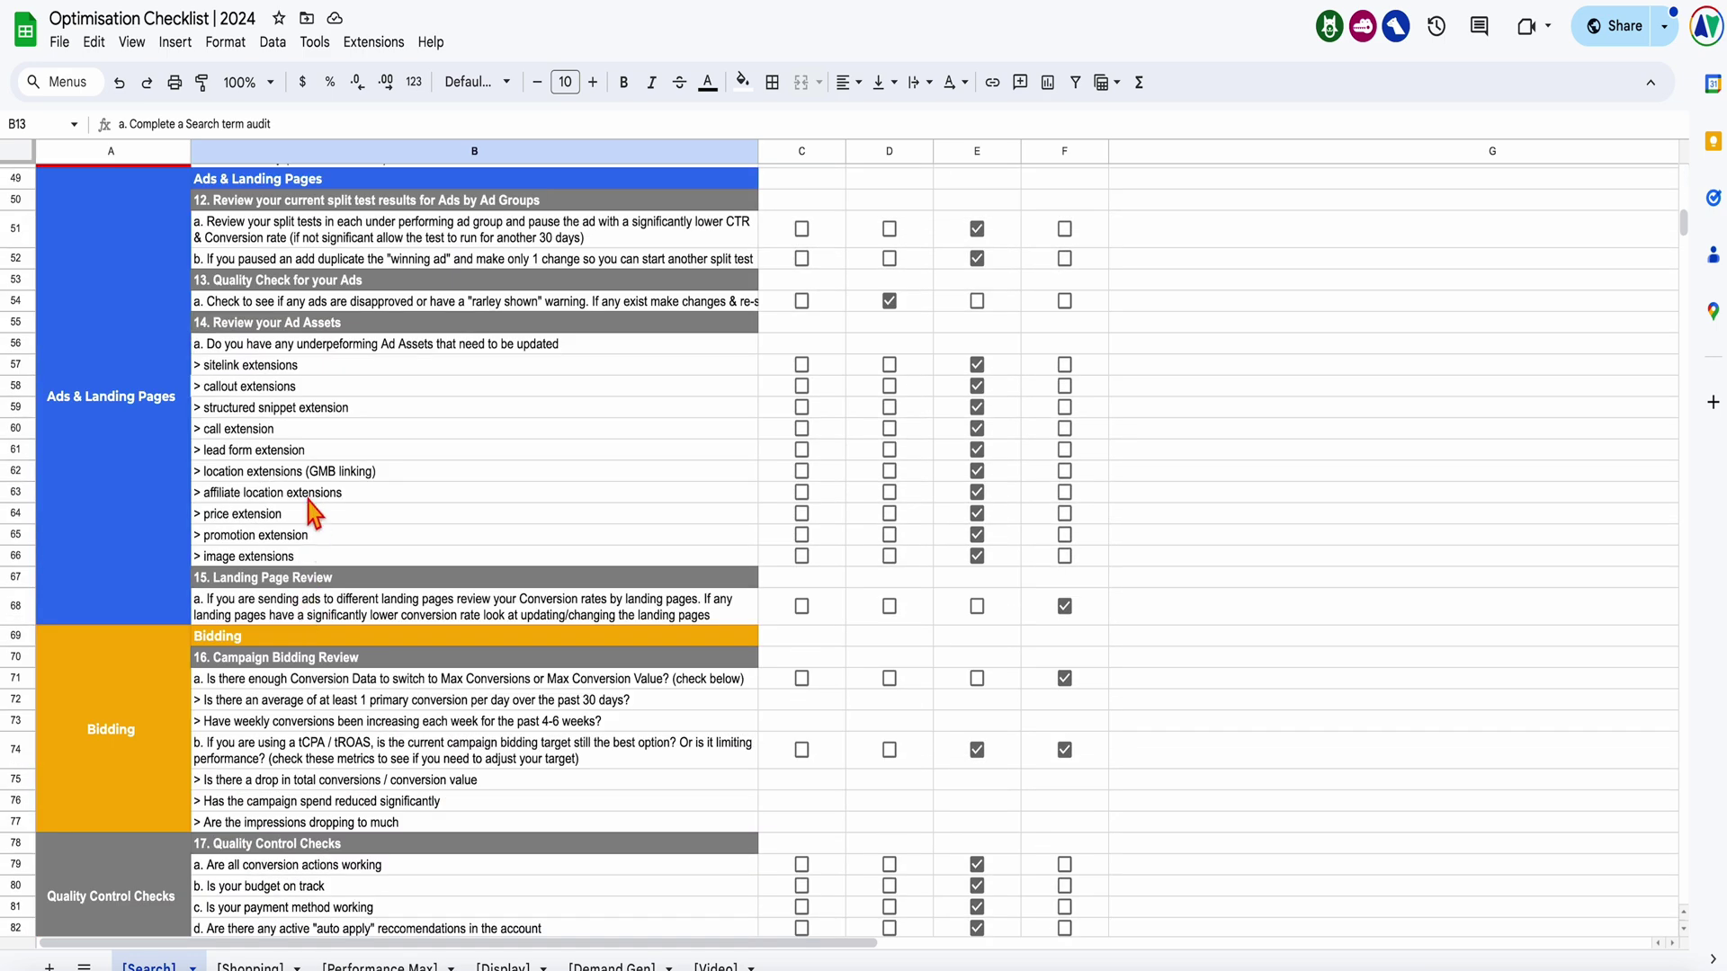
{"action": "scroll", "coordinate": [310, 476], "scroll_direction": "up", "scroll_amount": 2}
{"action": "left_click", "coordinate": [324, 367]}
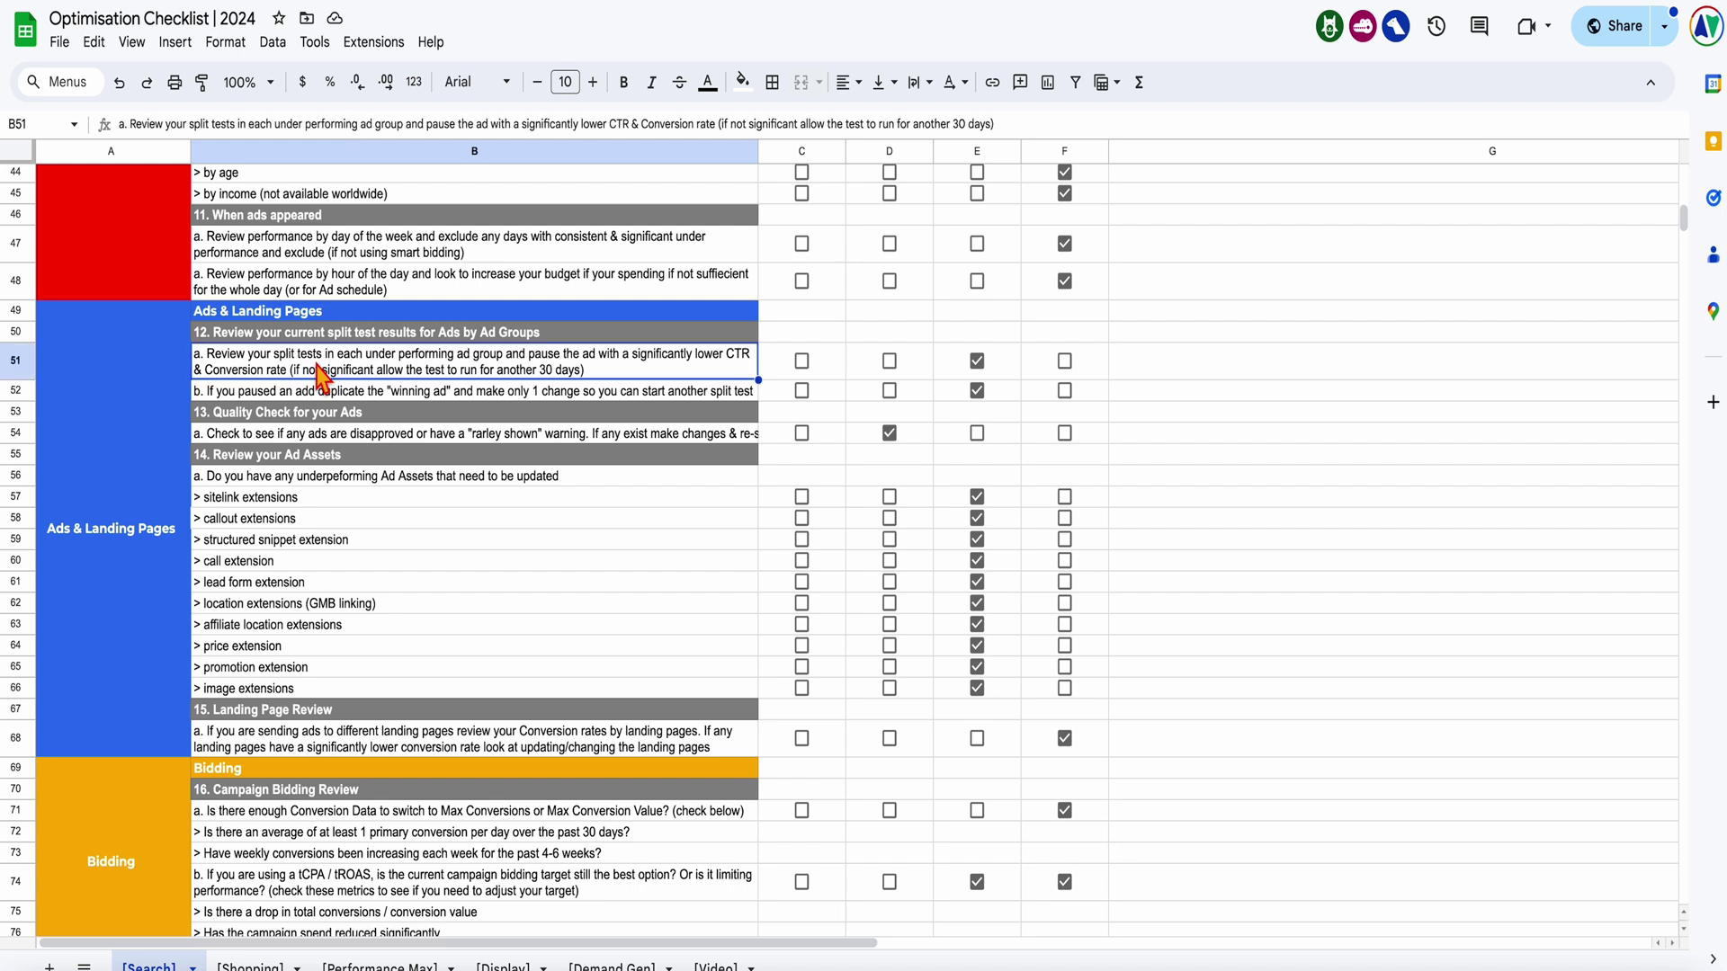
{"action": "left_click", "coordinate": [318, 339]}
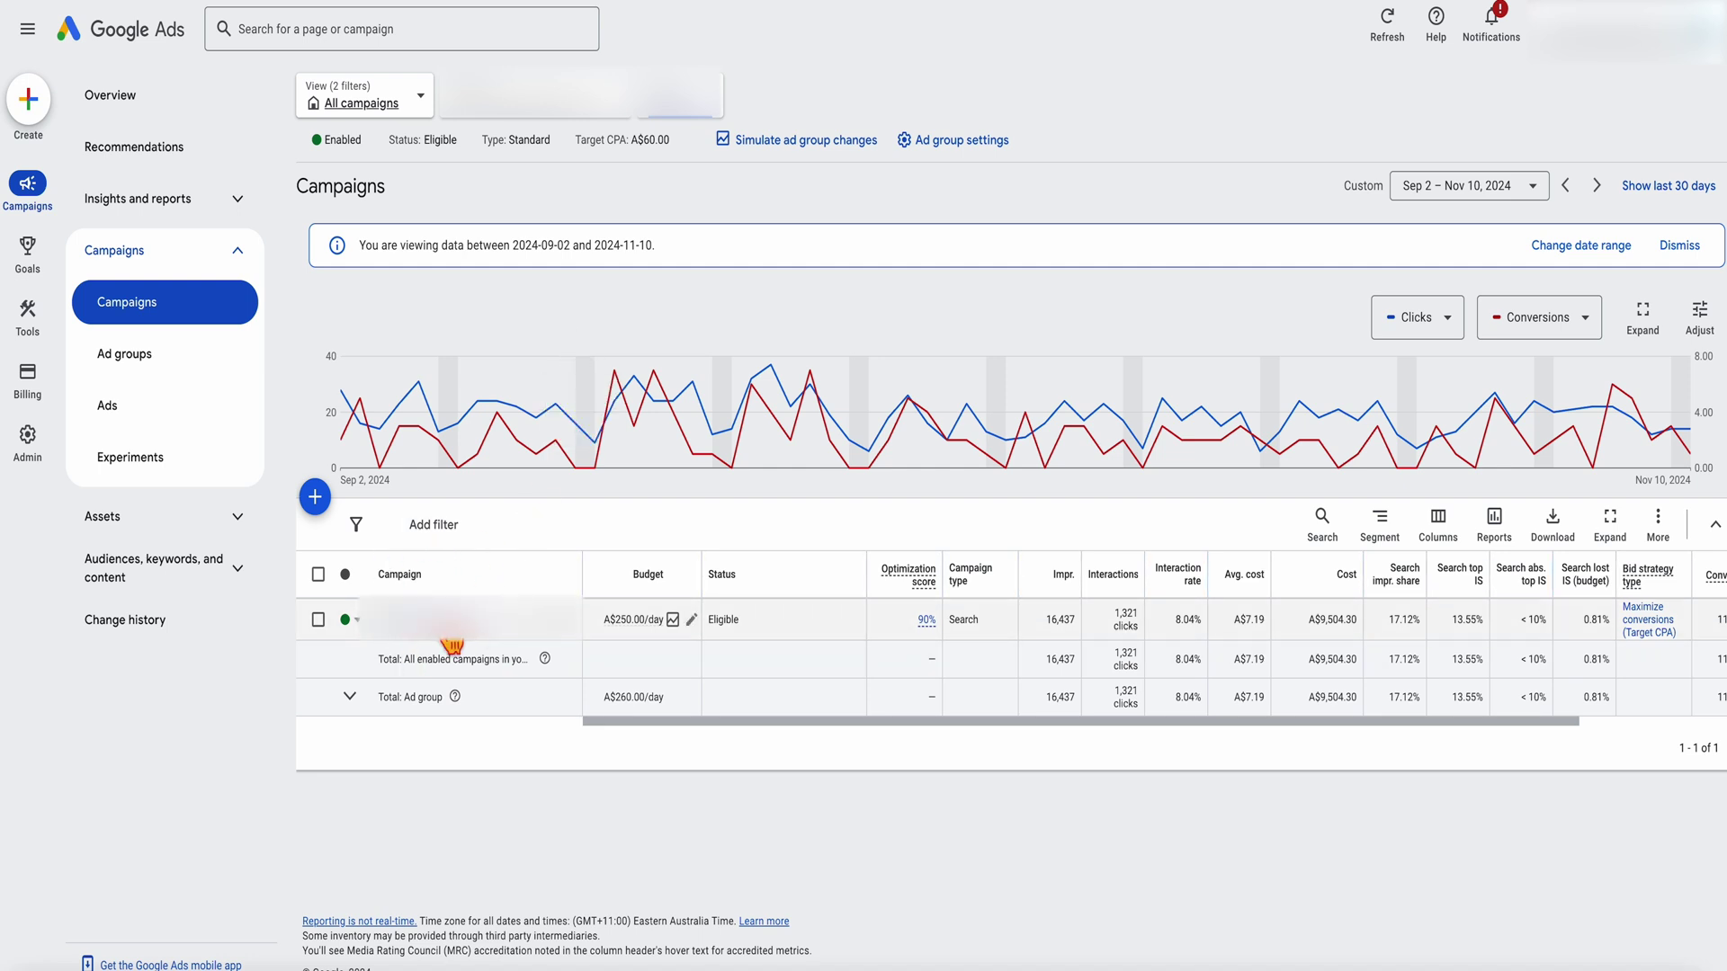
- Open Search terms under Insights and reports and collapse the chart above the table
{"action": "left_click", "coordinate": [241, 214]}
{"action": "left_click", "coordinate": [177, 322]}
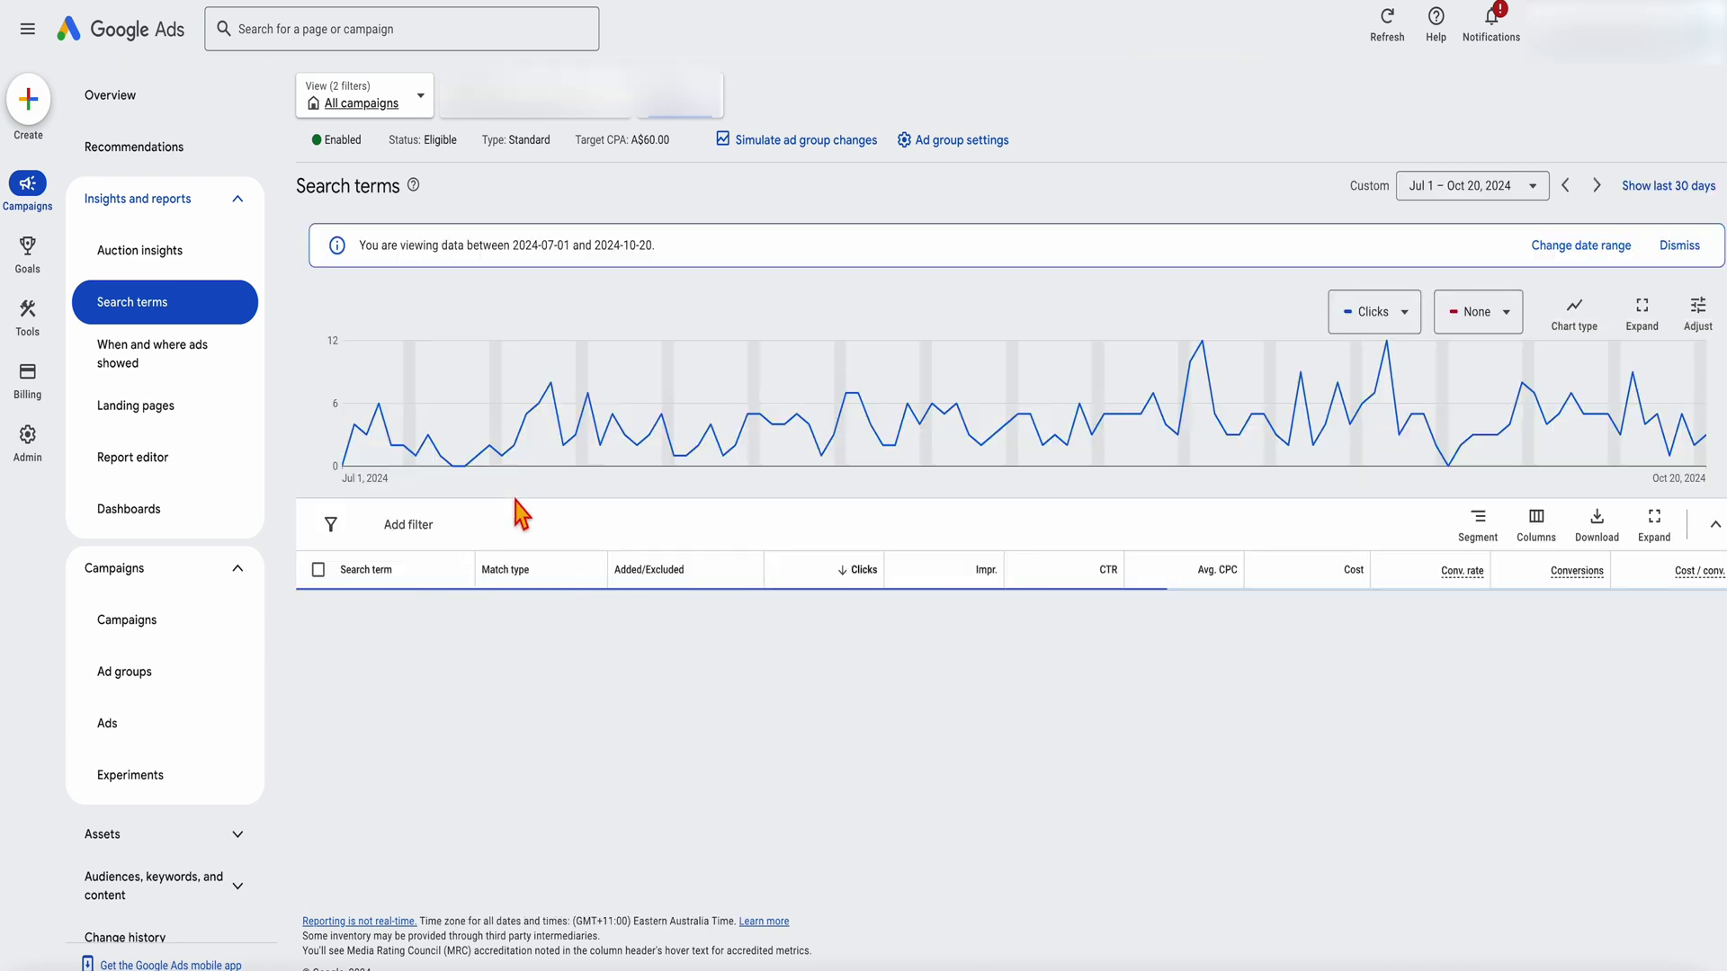
{"action": "left_click", "coordinate": [1716, 524]}
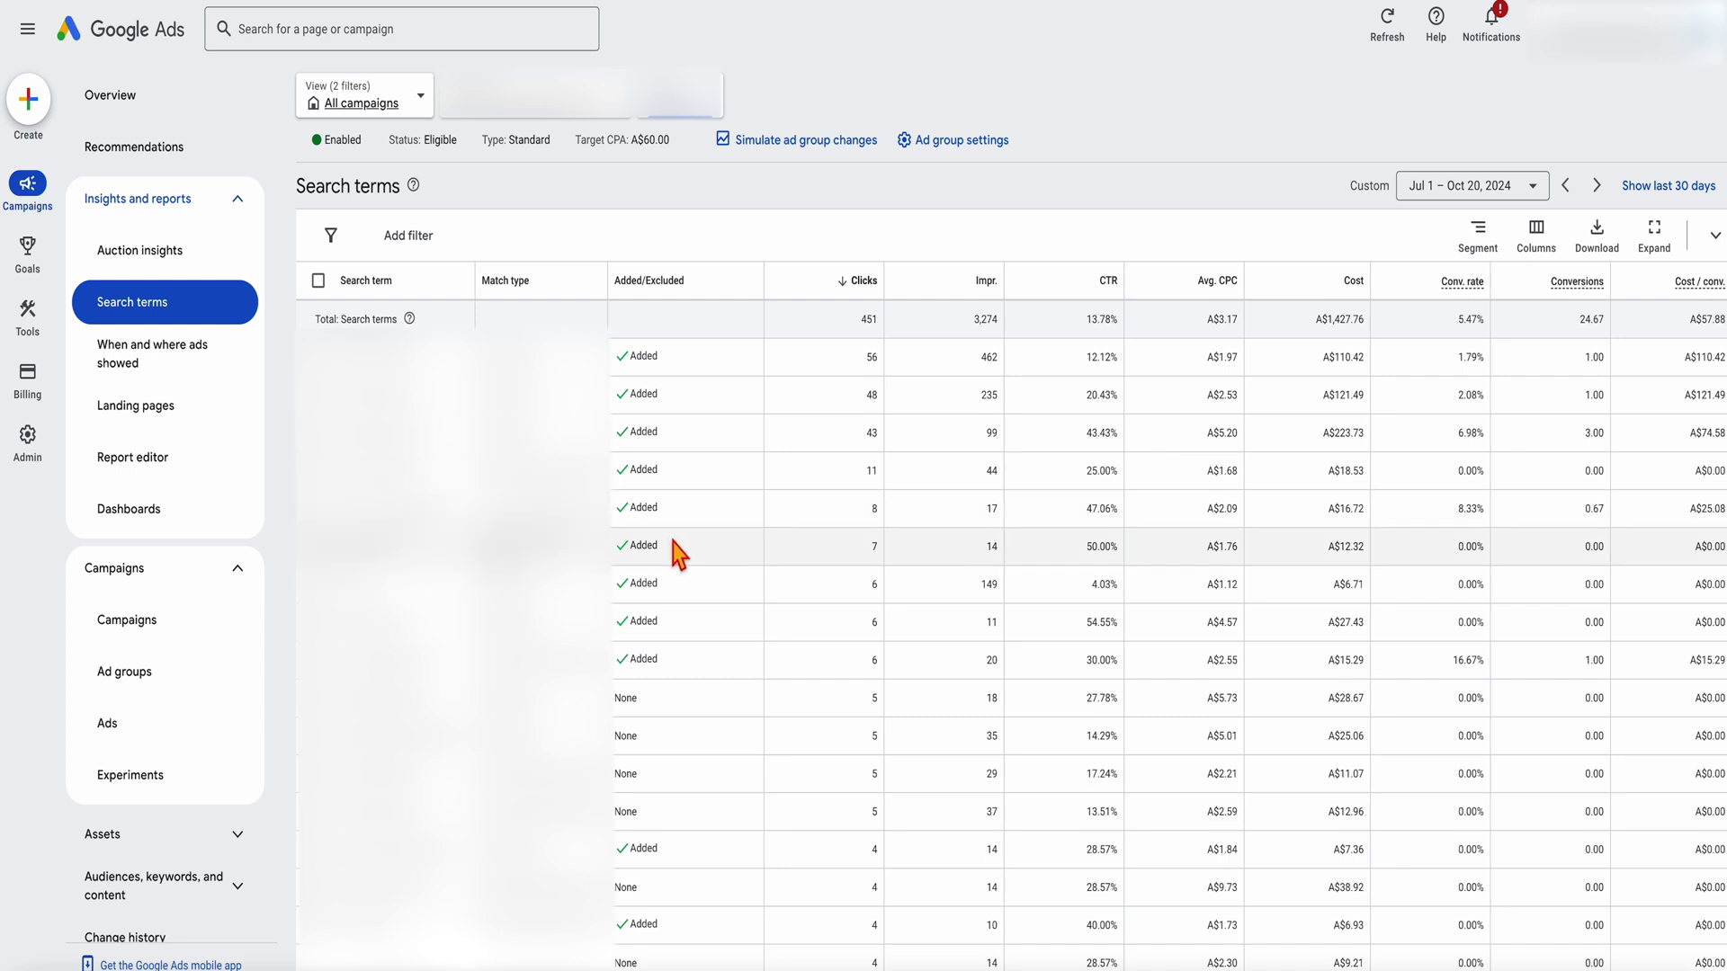
{"action": "scroll", "coordinate": [672, 542], "scroll_direction": "down", "scroll_amount": 20}
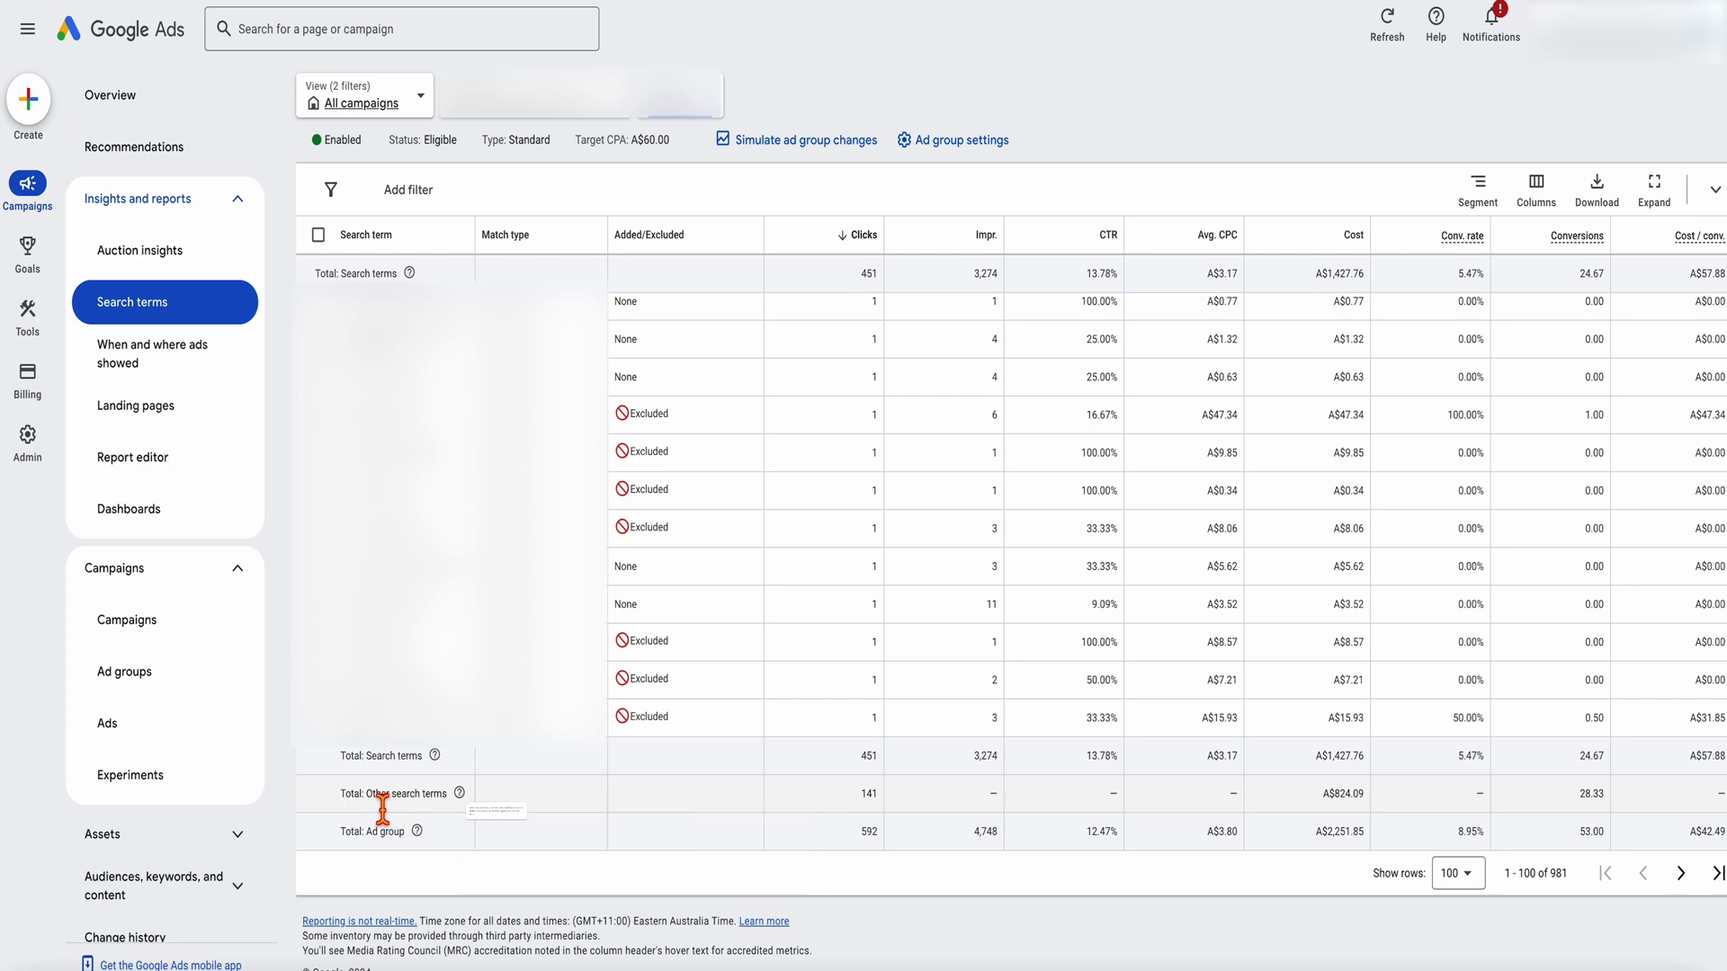
{"action": "double_click", "coordinate": [868, 795]}
{"action": "double_click", "coordinate": [868, 755]}
{"action": "double_click", "coordinate": [881, 834]}
{"action": "double_click", "coordinate": [870, 797]}
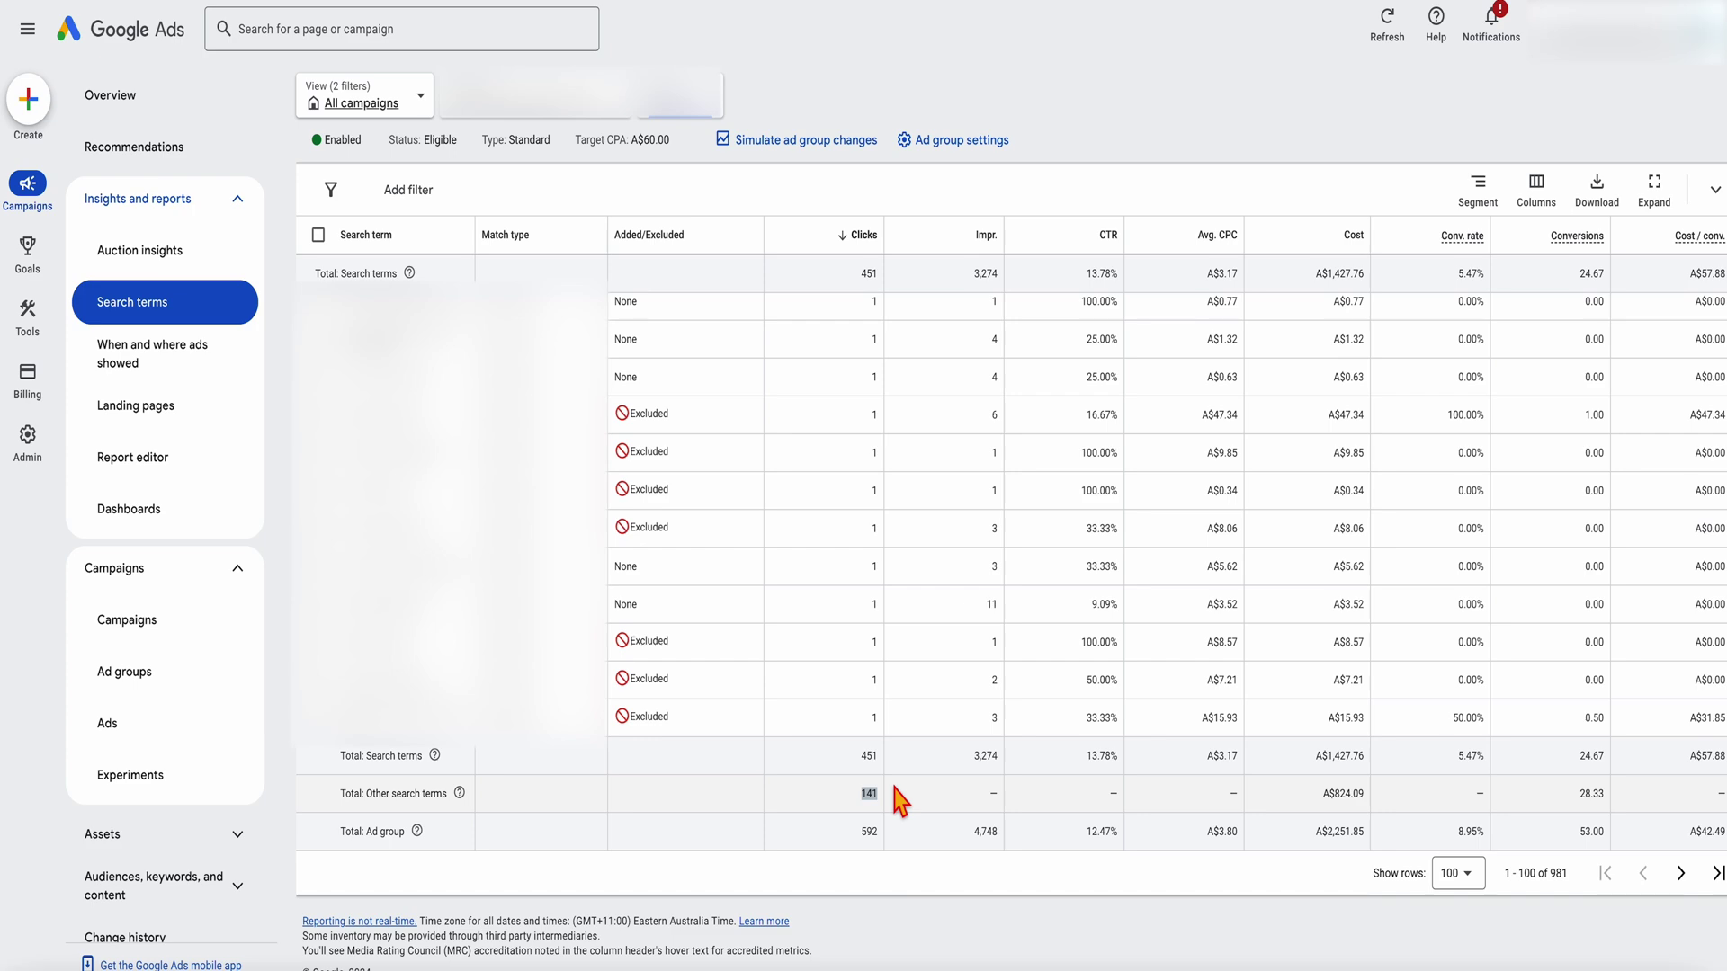
{"action": "scroll", "coordinate": [817, 648], "scroll_direction": "up", "scroll_amount": 10}
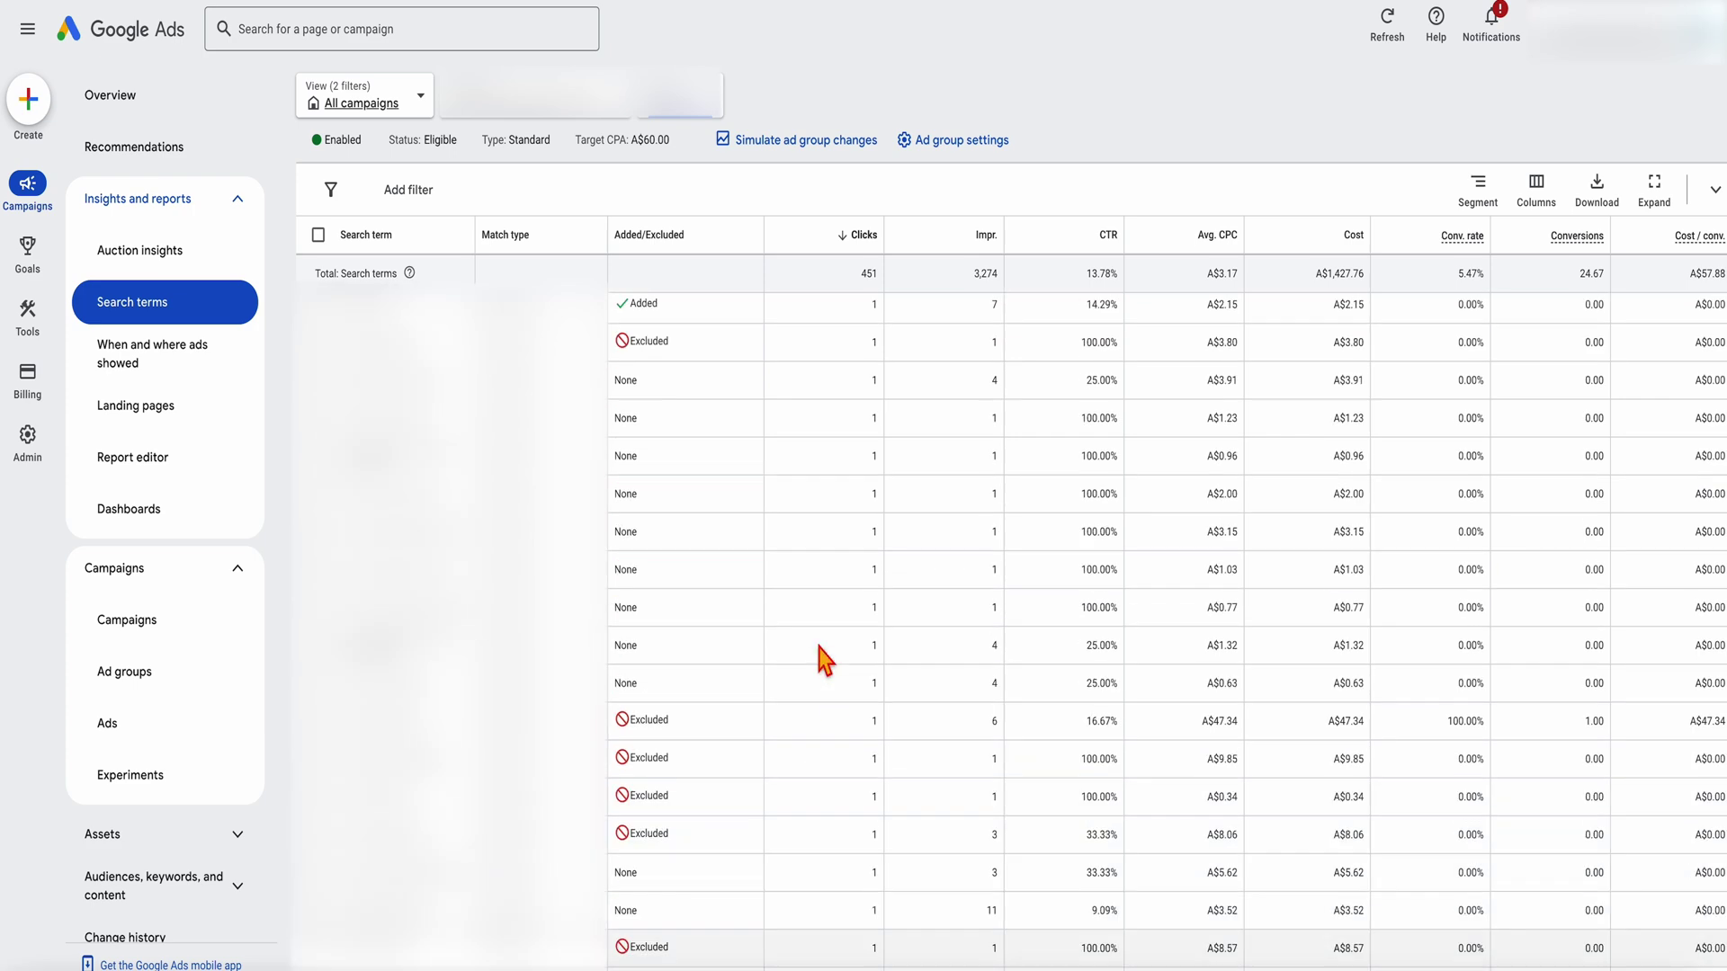
{"action": "scroll", "coordinate": [818, 649], "scroll_direction": "up", "scroll_amount": 5}
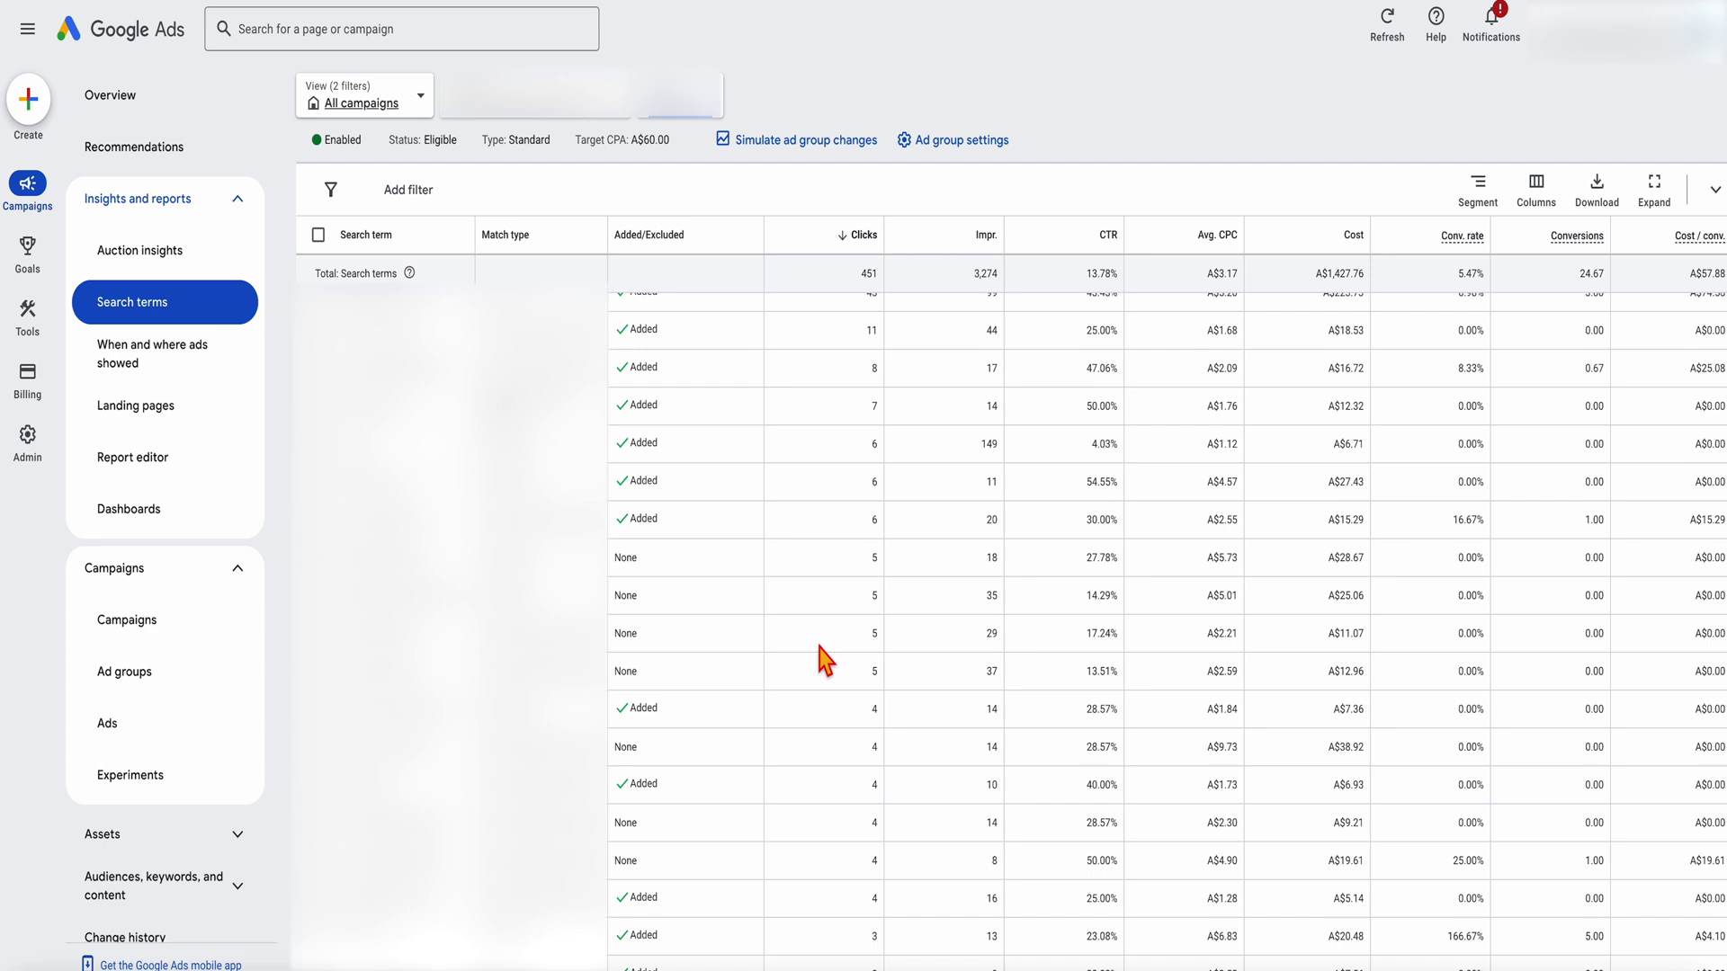
{"action": "scroll", "coordinate": [817, 639], "scroll_direction": "up", "scroll_amount": 1}
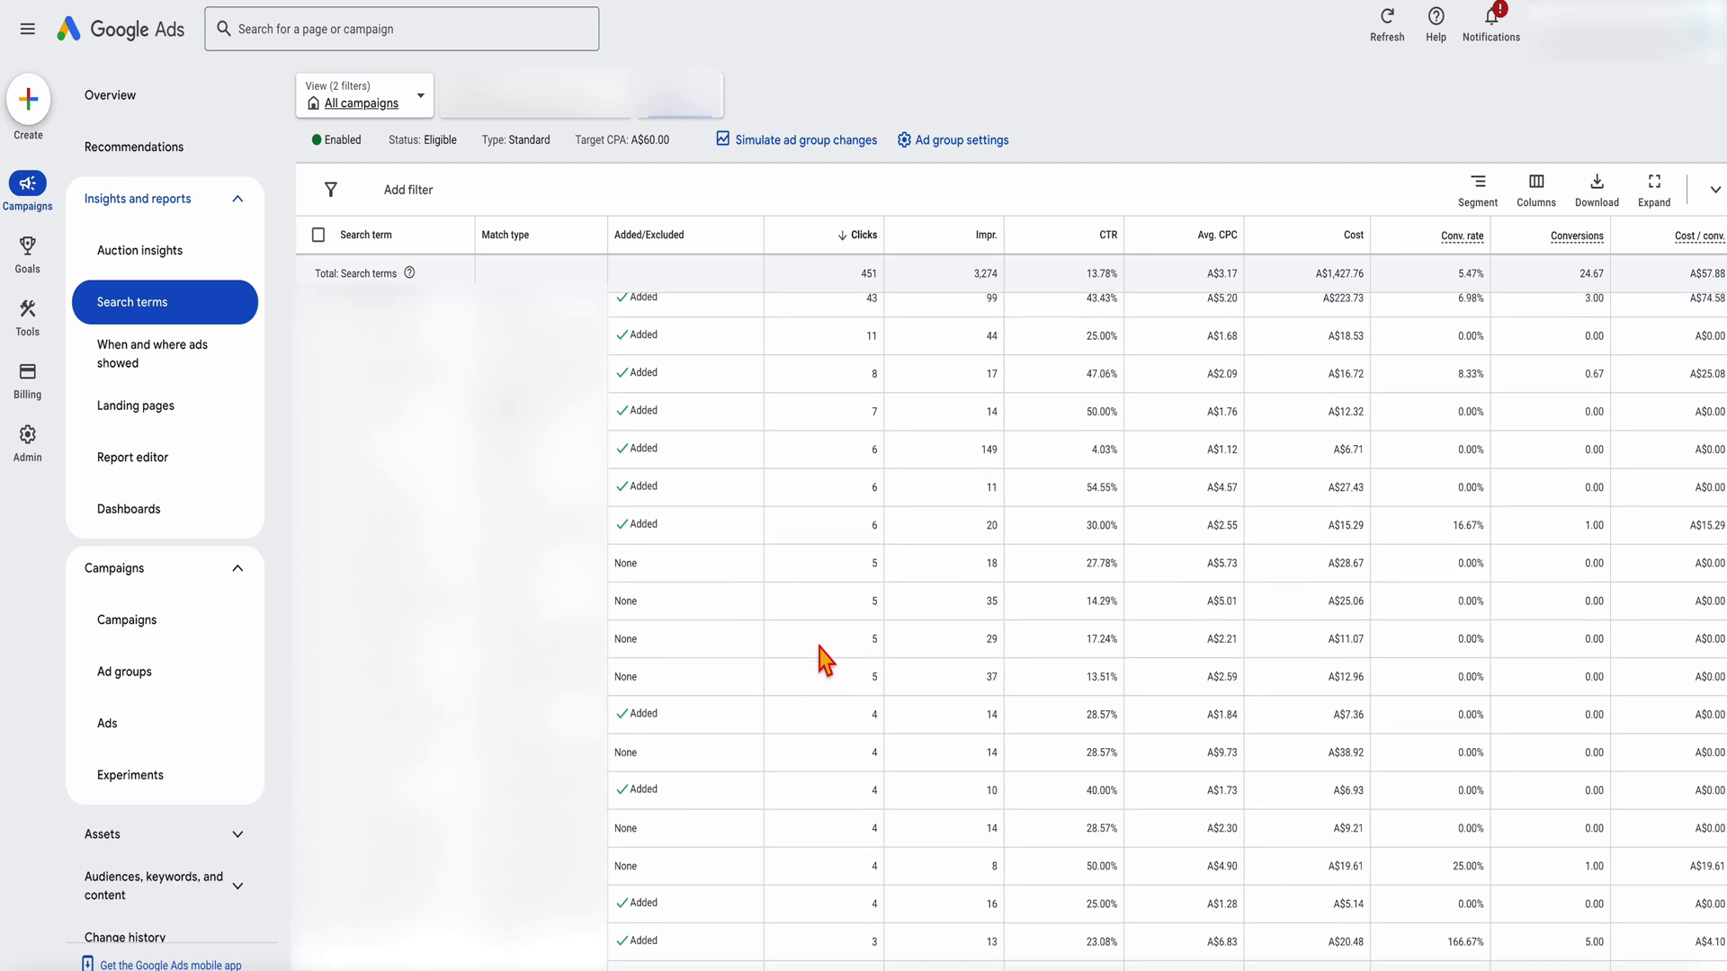
{"action": "scroll", "coordinate": [817, 639], "scroll_direction": "up", "scroll_amount": 2}
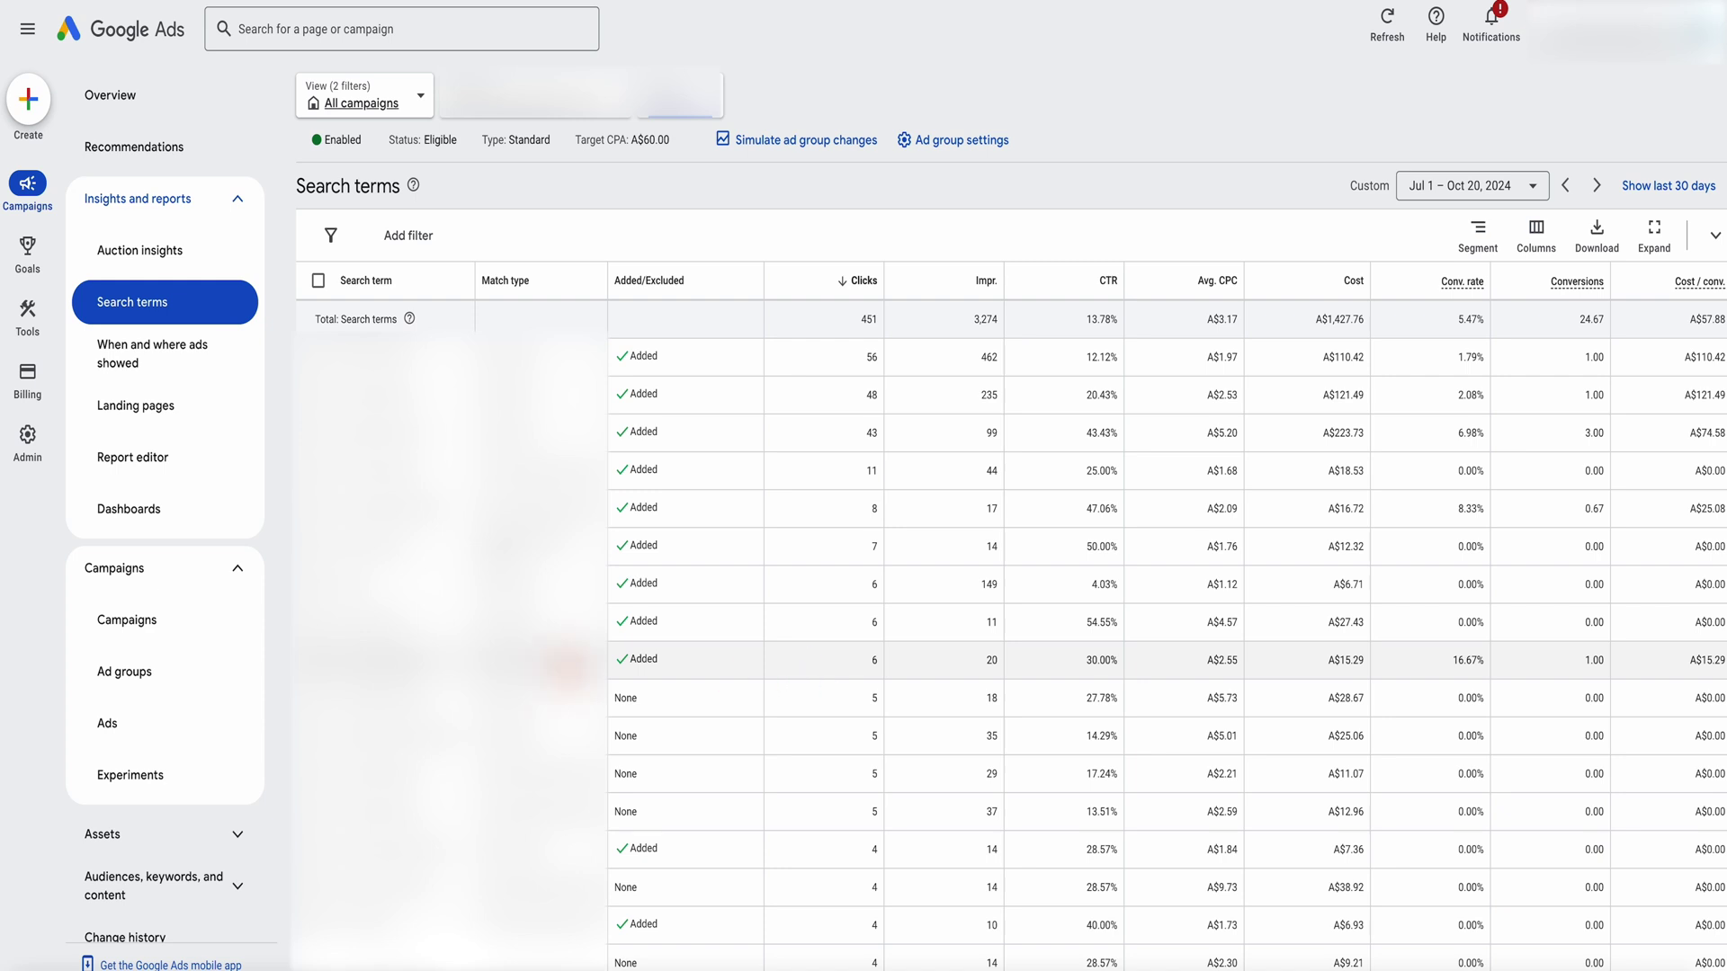
- Add 'how to treat bunions' as the exact-match keyword [how to treat bunions]
{"action": "left_click", "coordinate": [321, 661]}
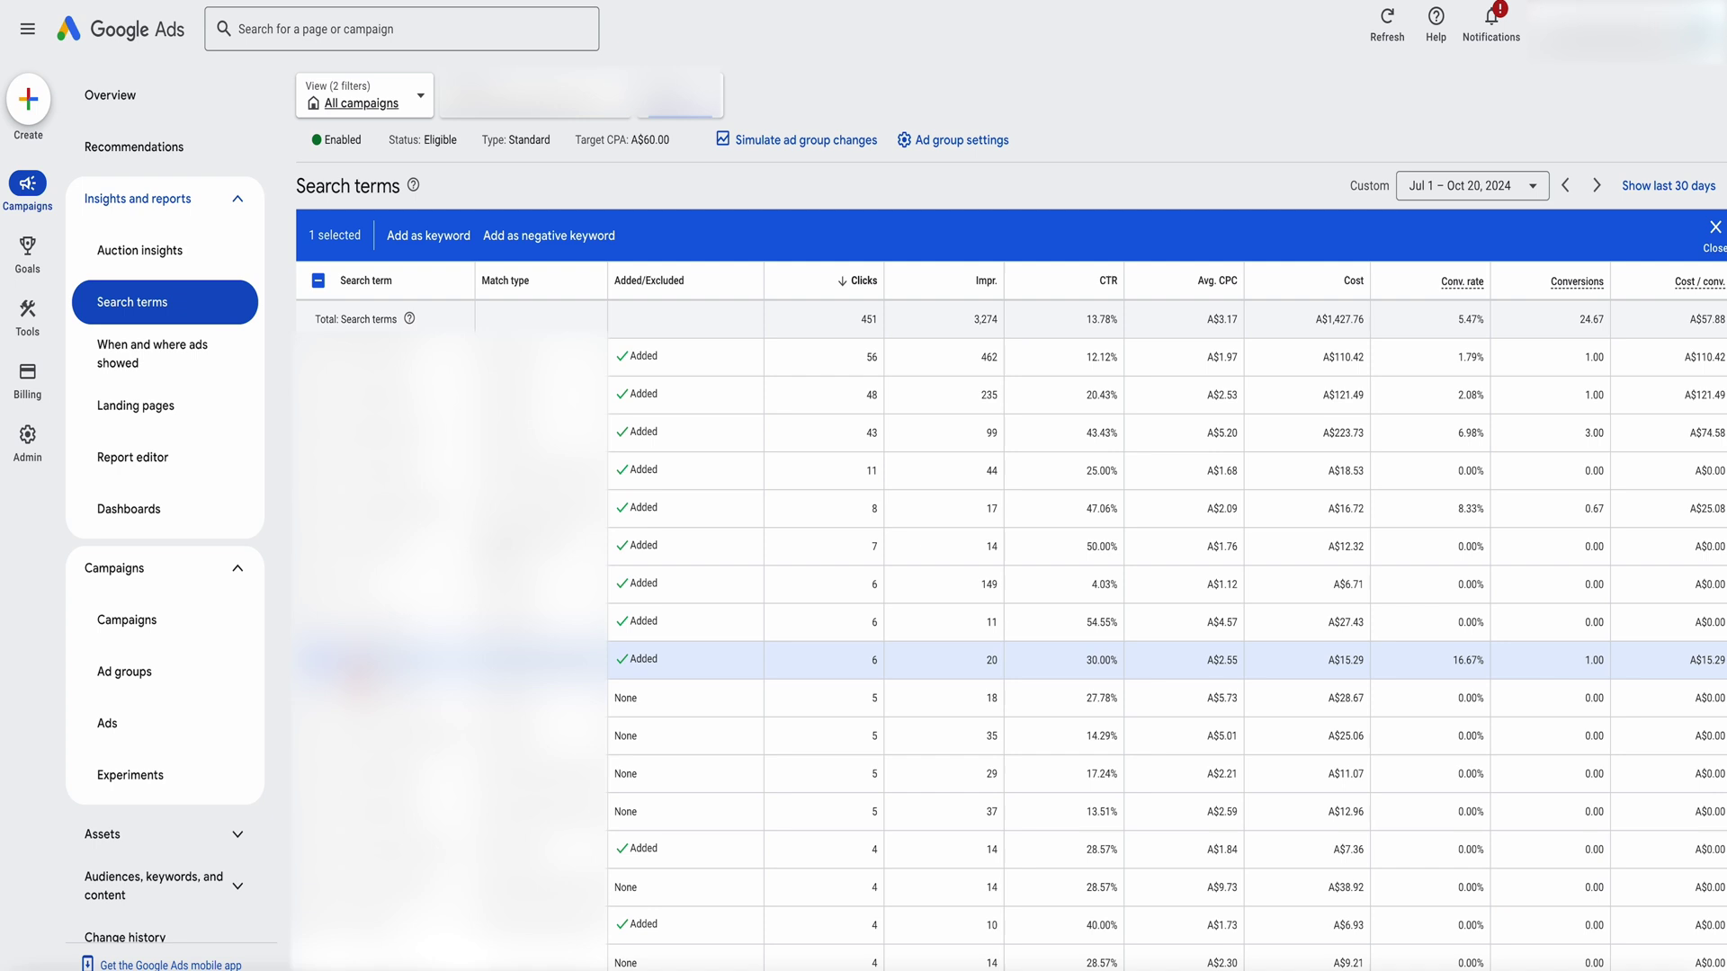
{"action": "left_click", "coordinate": [430, 245]}
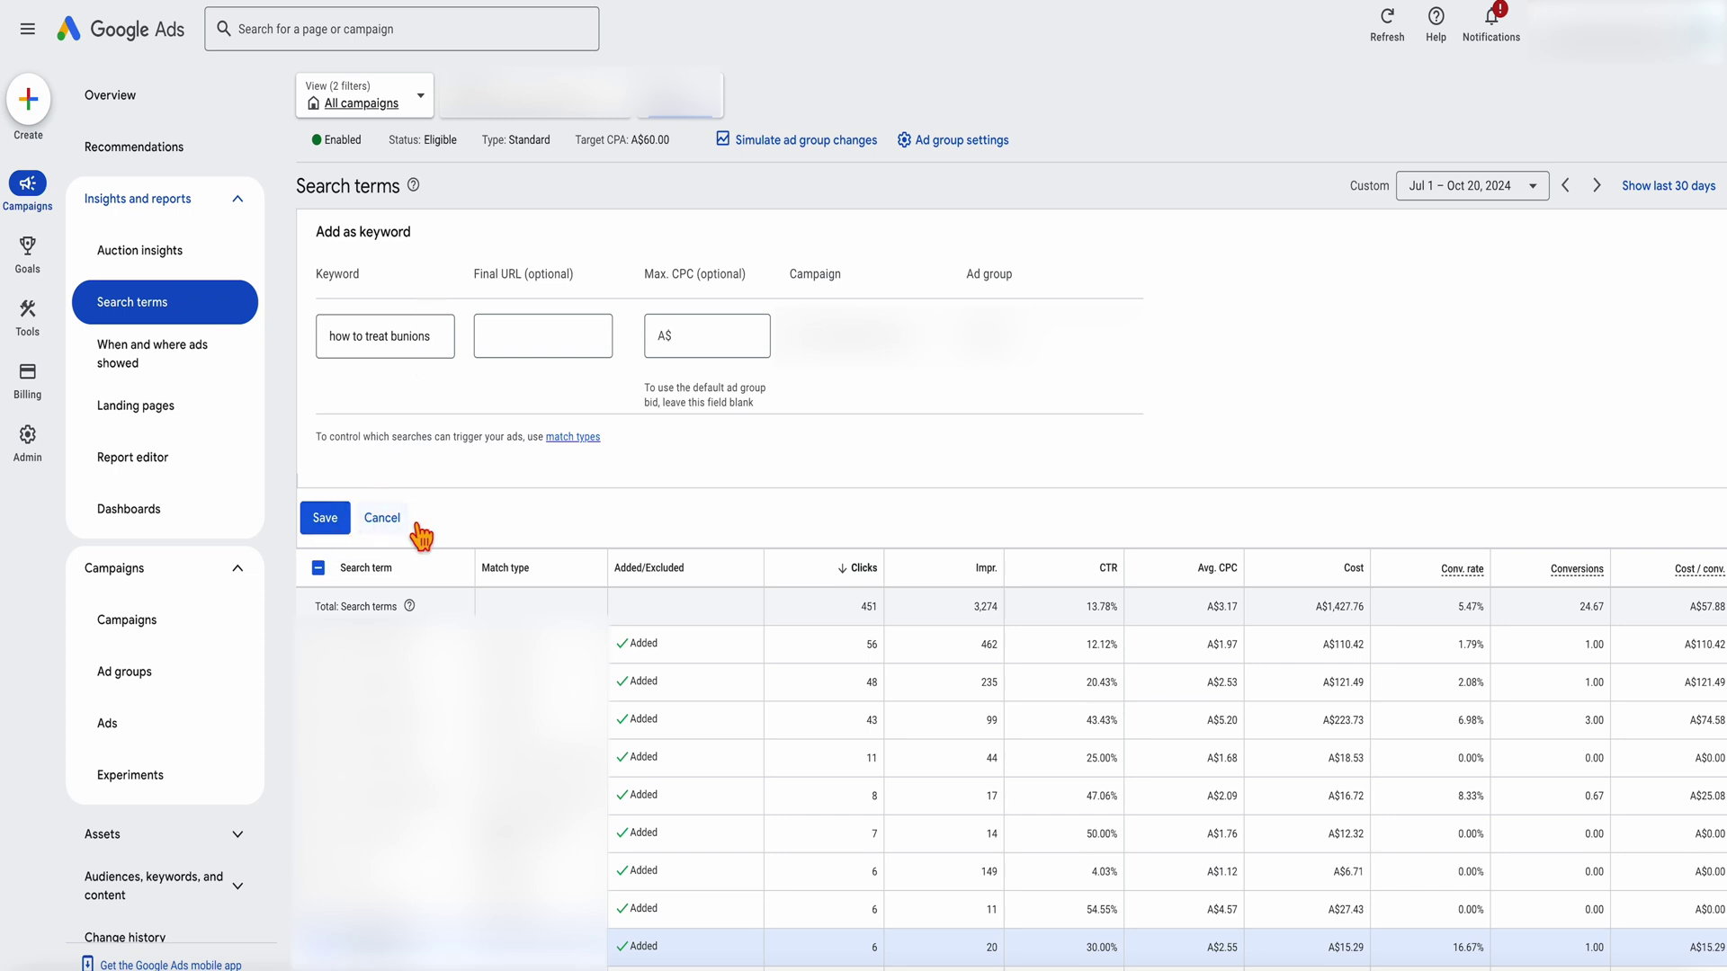
{"action": "left_click", "coordinate": [336, 351]}
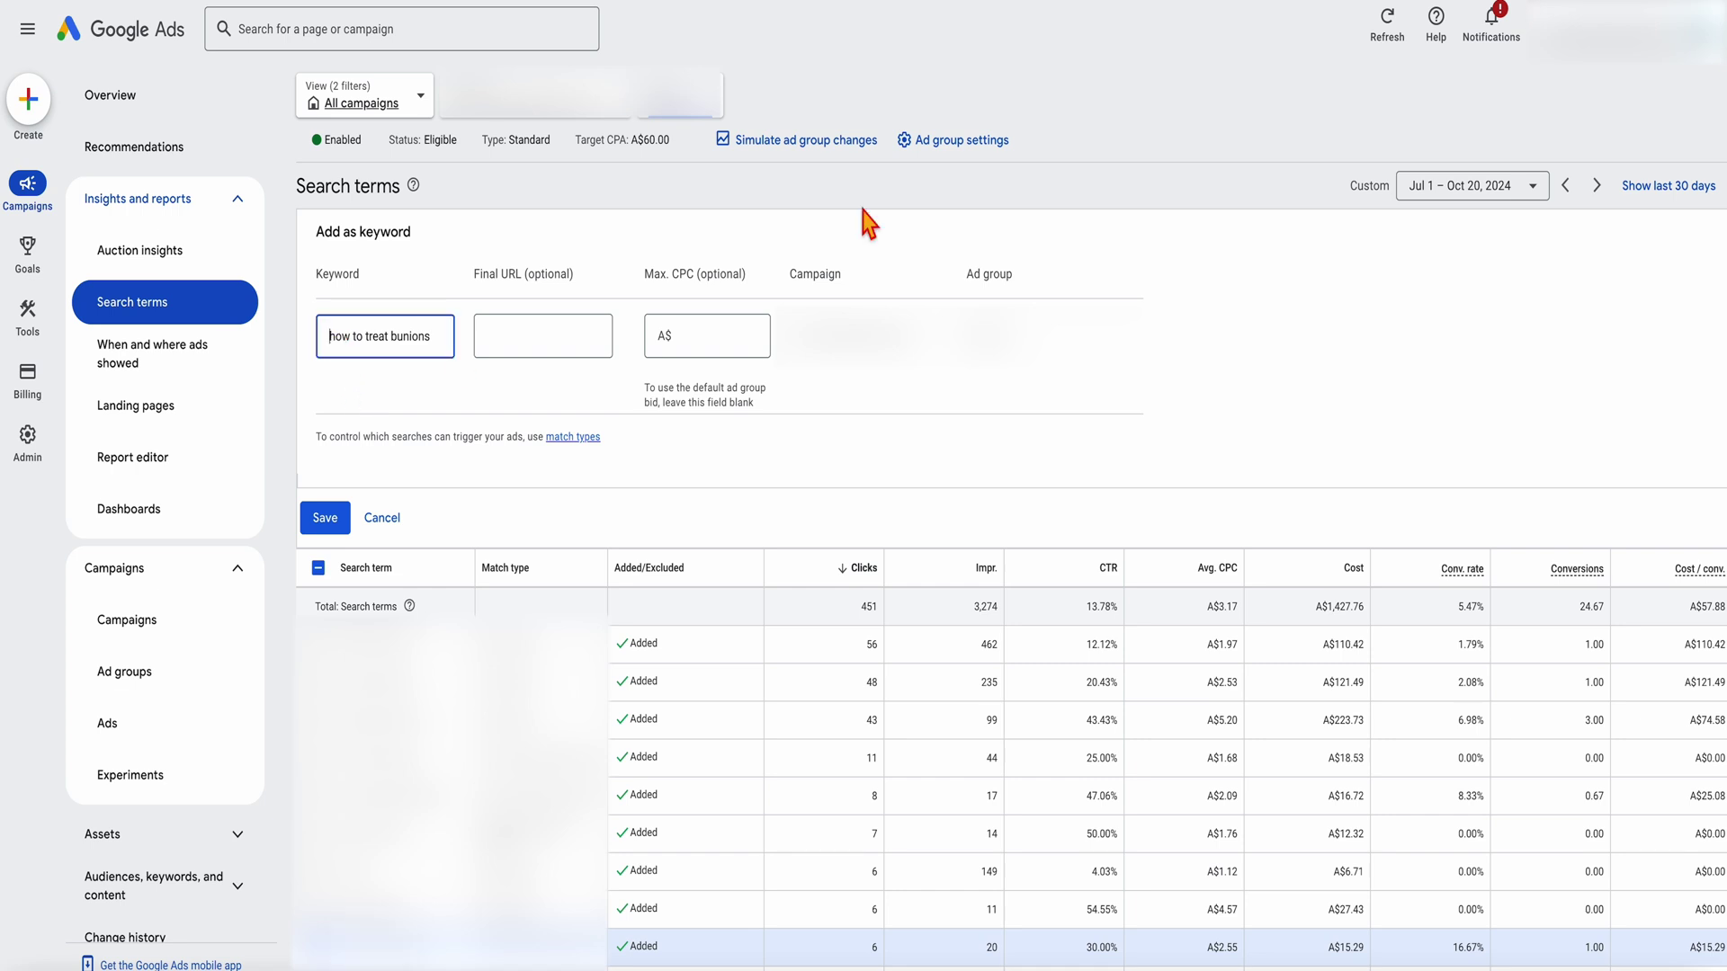
{"action": "type", "text": "["}
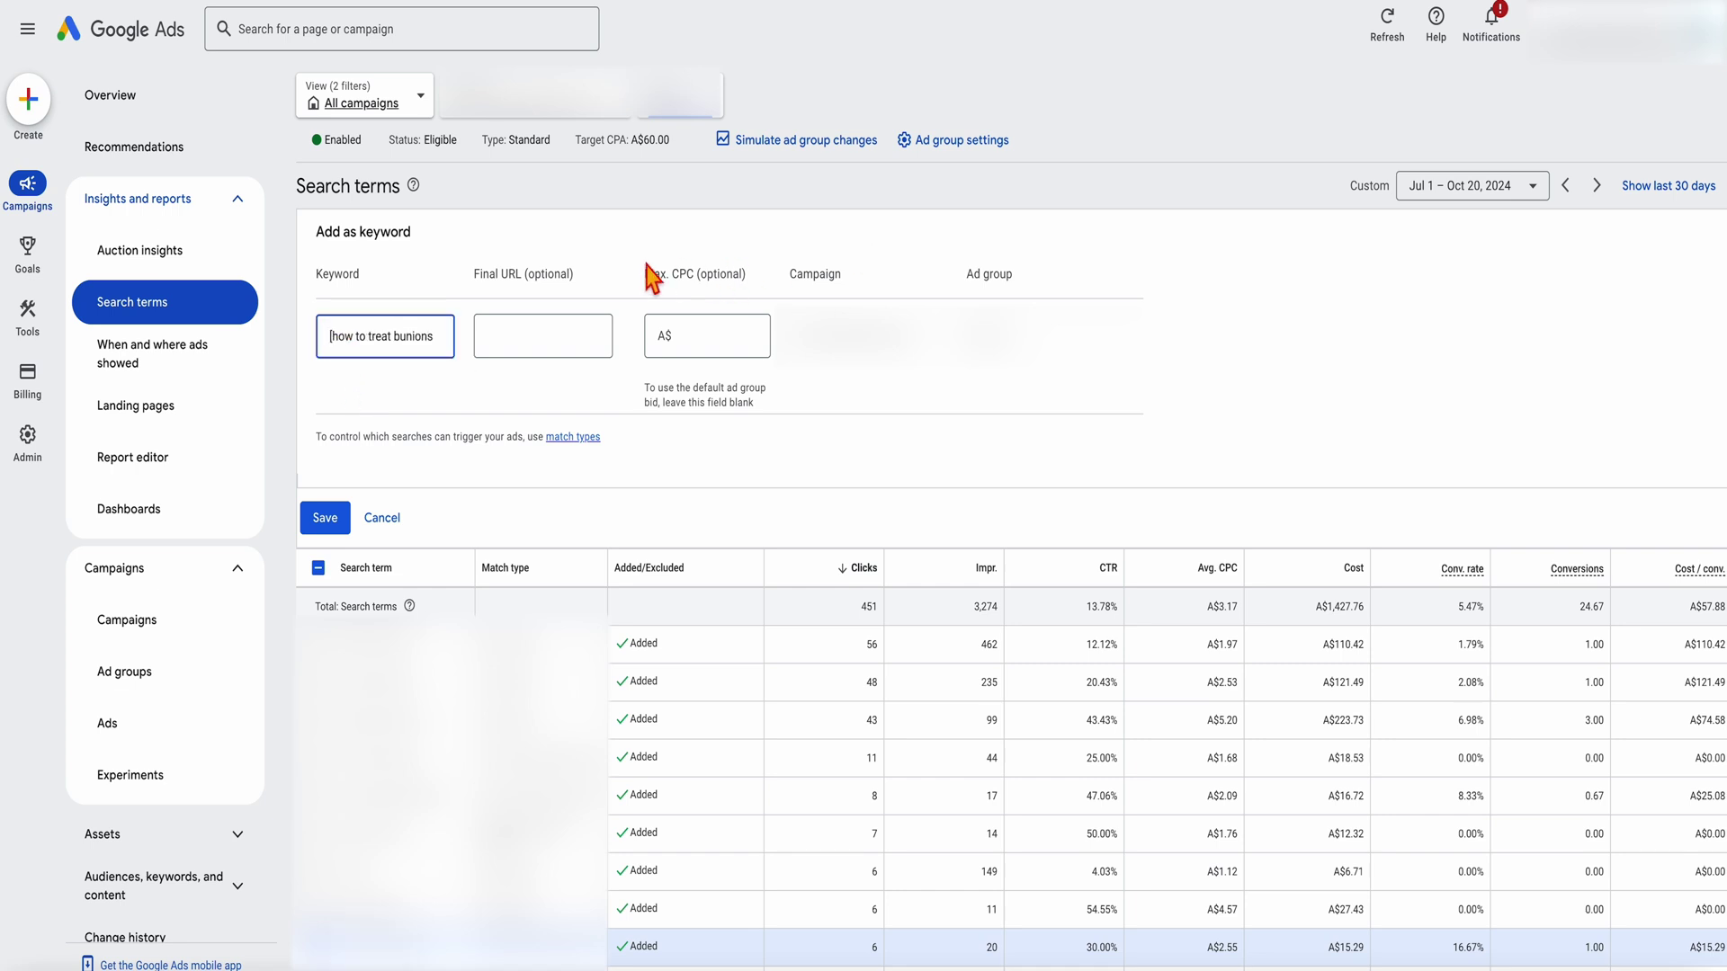
{"action": "left_click", "coordinate": [439, 347]}
{"action": "type", "text": "]"}
{"action": "left_click", "coordinate": [324, 517]}
- Select three Excluded two-click search terms and pull up the negative keywords help article
{"action": "scroll", "coordinate": [1007, 629], "scroll_direction": "down", "scroll_amount": 10}
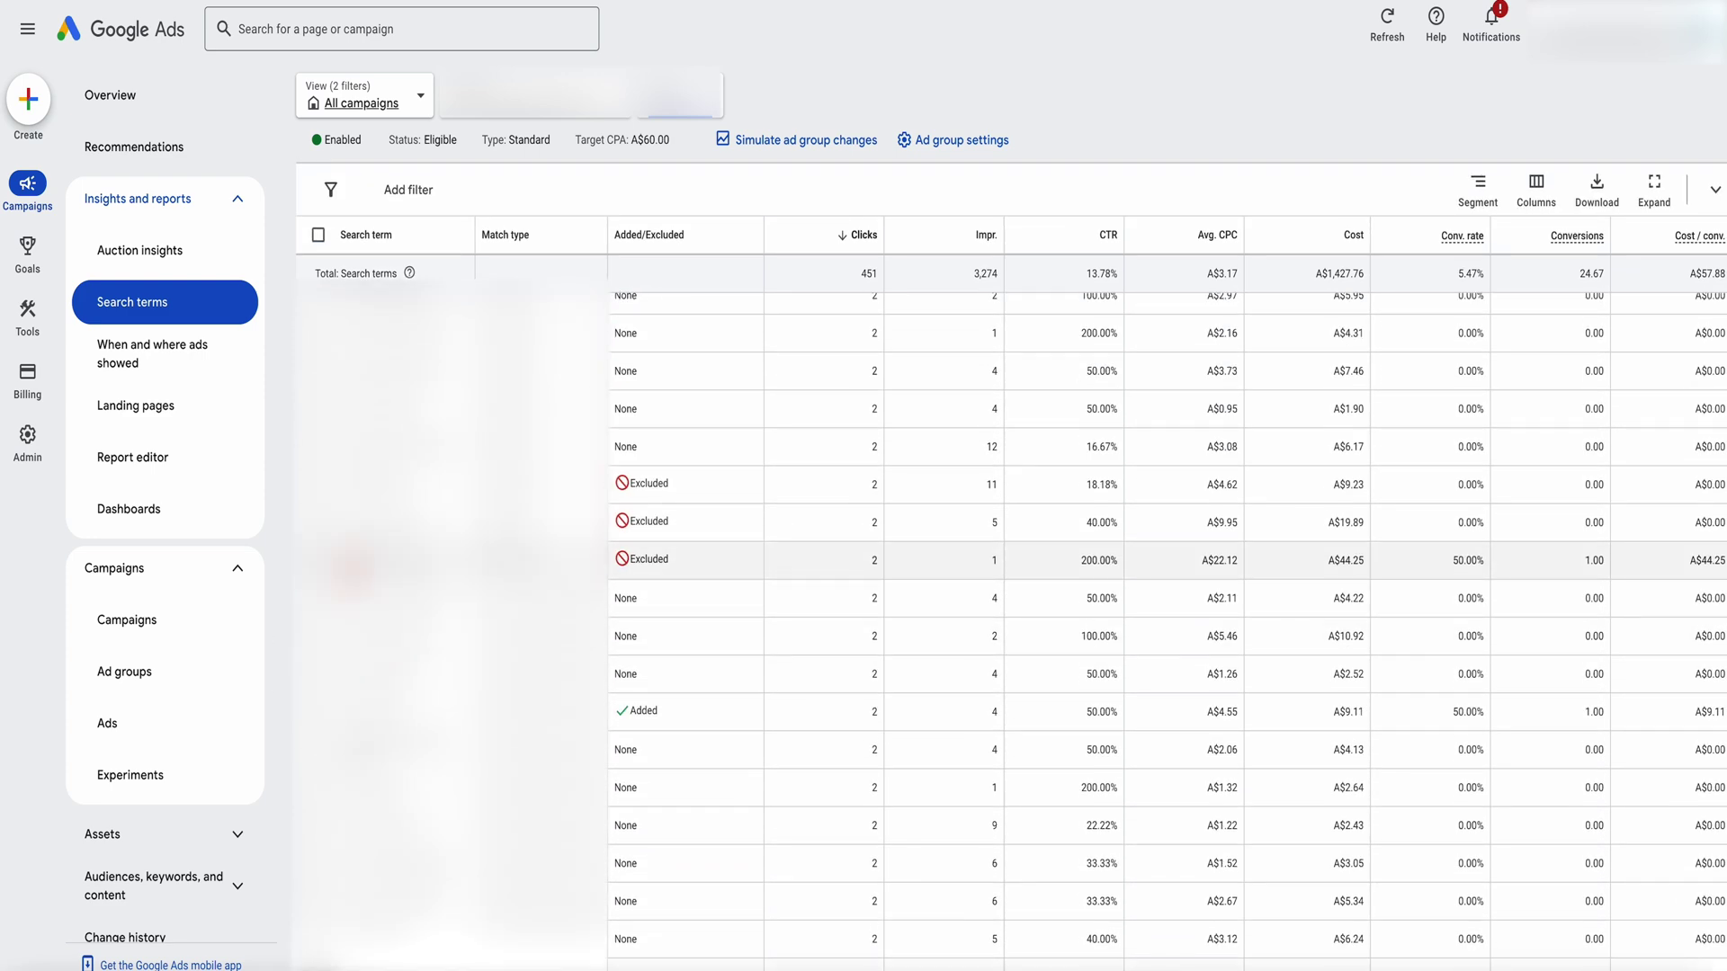
{"action": "left_click", "coordinate": [318, 559]}
{"action": "left_click", "coordinate": [319, 522]}
{"action": "left_click", "coordinate": [319, 484]}
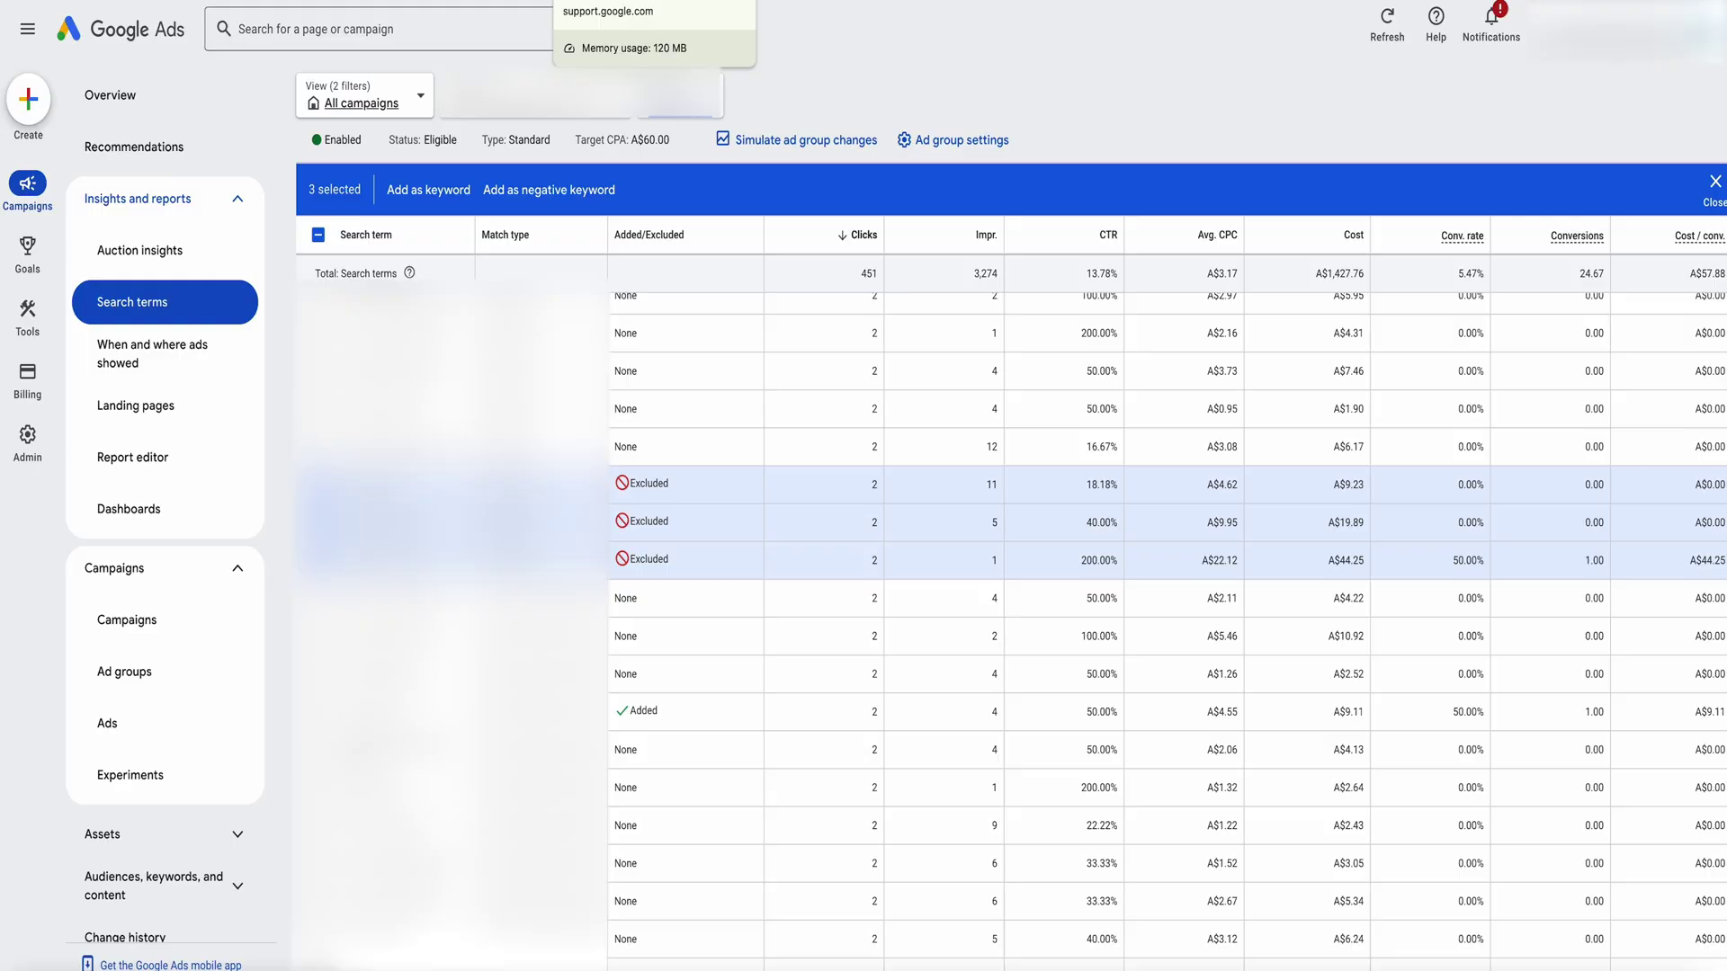
{"action": "left_click", "coordinate": [621, 1]}
{"action": "scroll", "coordinate": [646, 396], "scroll_direction": "down", "scroll_amount": 6}
- Read the phrase-match example for negative keyword 'running shoes', including the exact-order rule
{"action": "scroll", "coordinate": [644, 399], "scroll_direction": "down", "scroll_amount": 4}
{"action": "scroll", "coordinate": [640, 394], "scroll_direction": "down", "scroll_amount": 7}
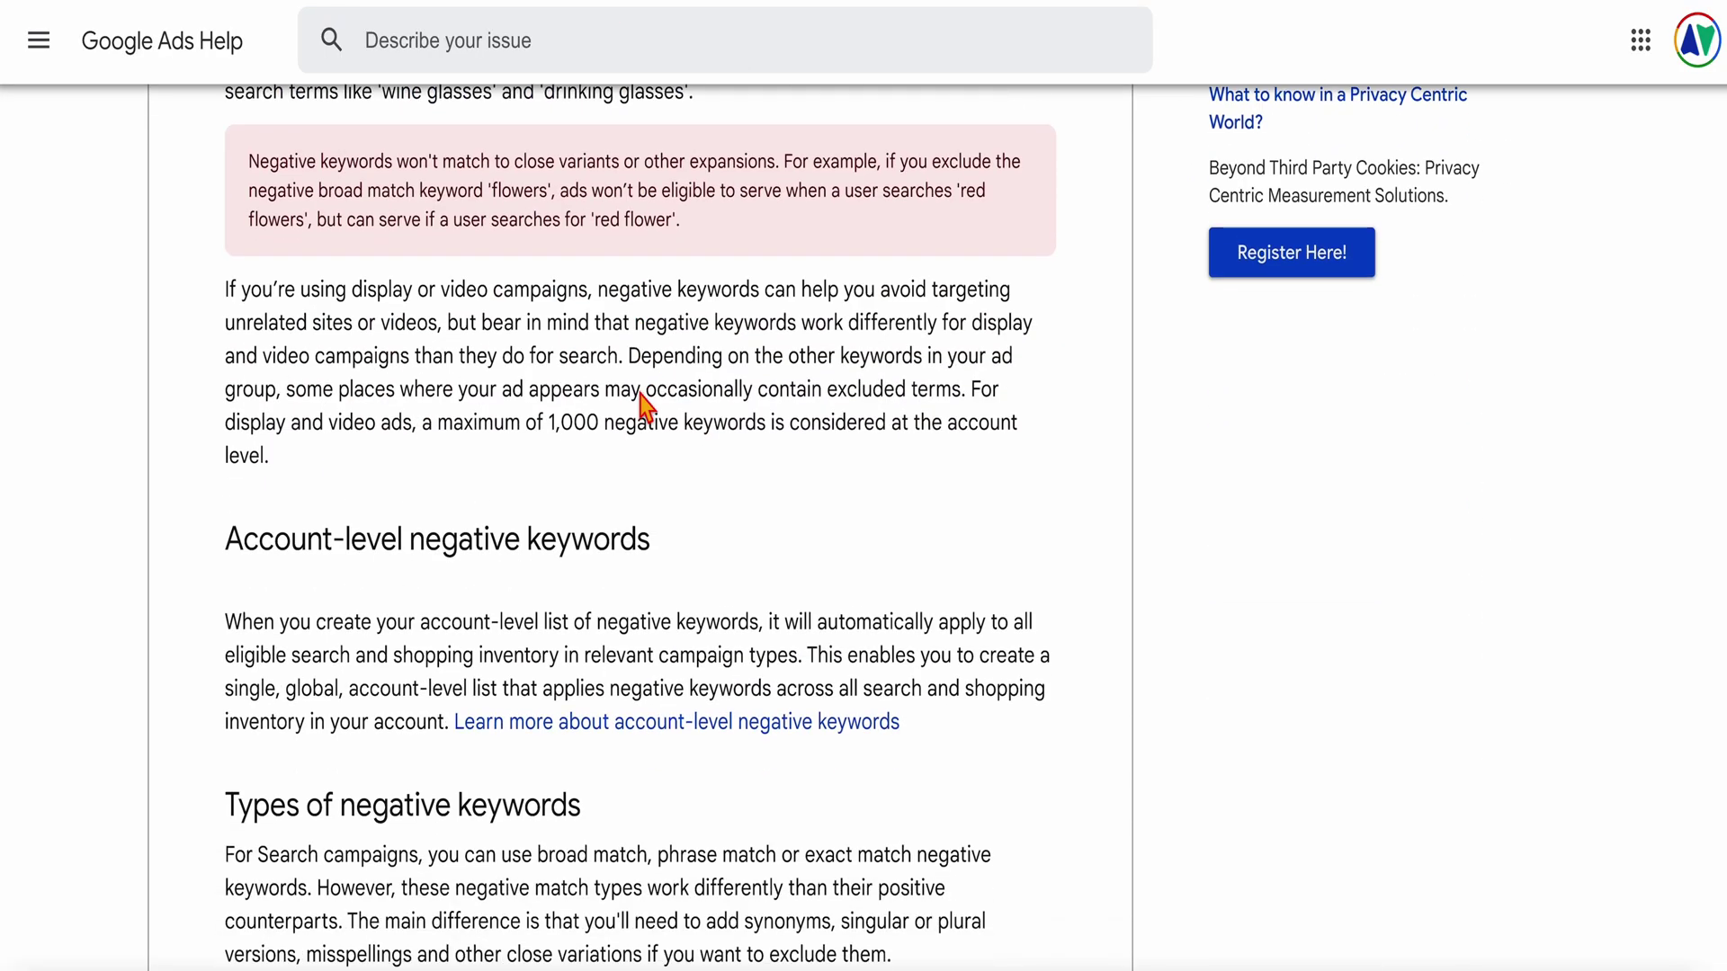
{"action": "scroll", "coordinate": [644, 396], "scroll_direction": "down", "scroll_amount": 9}
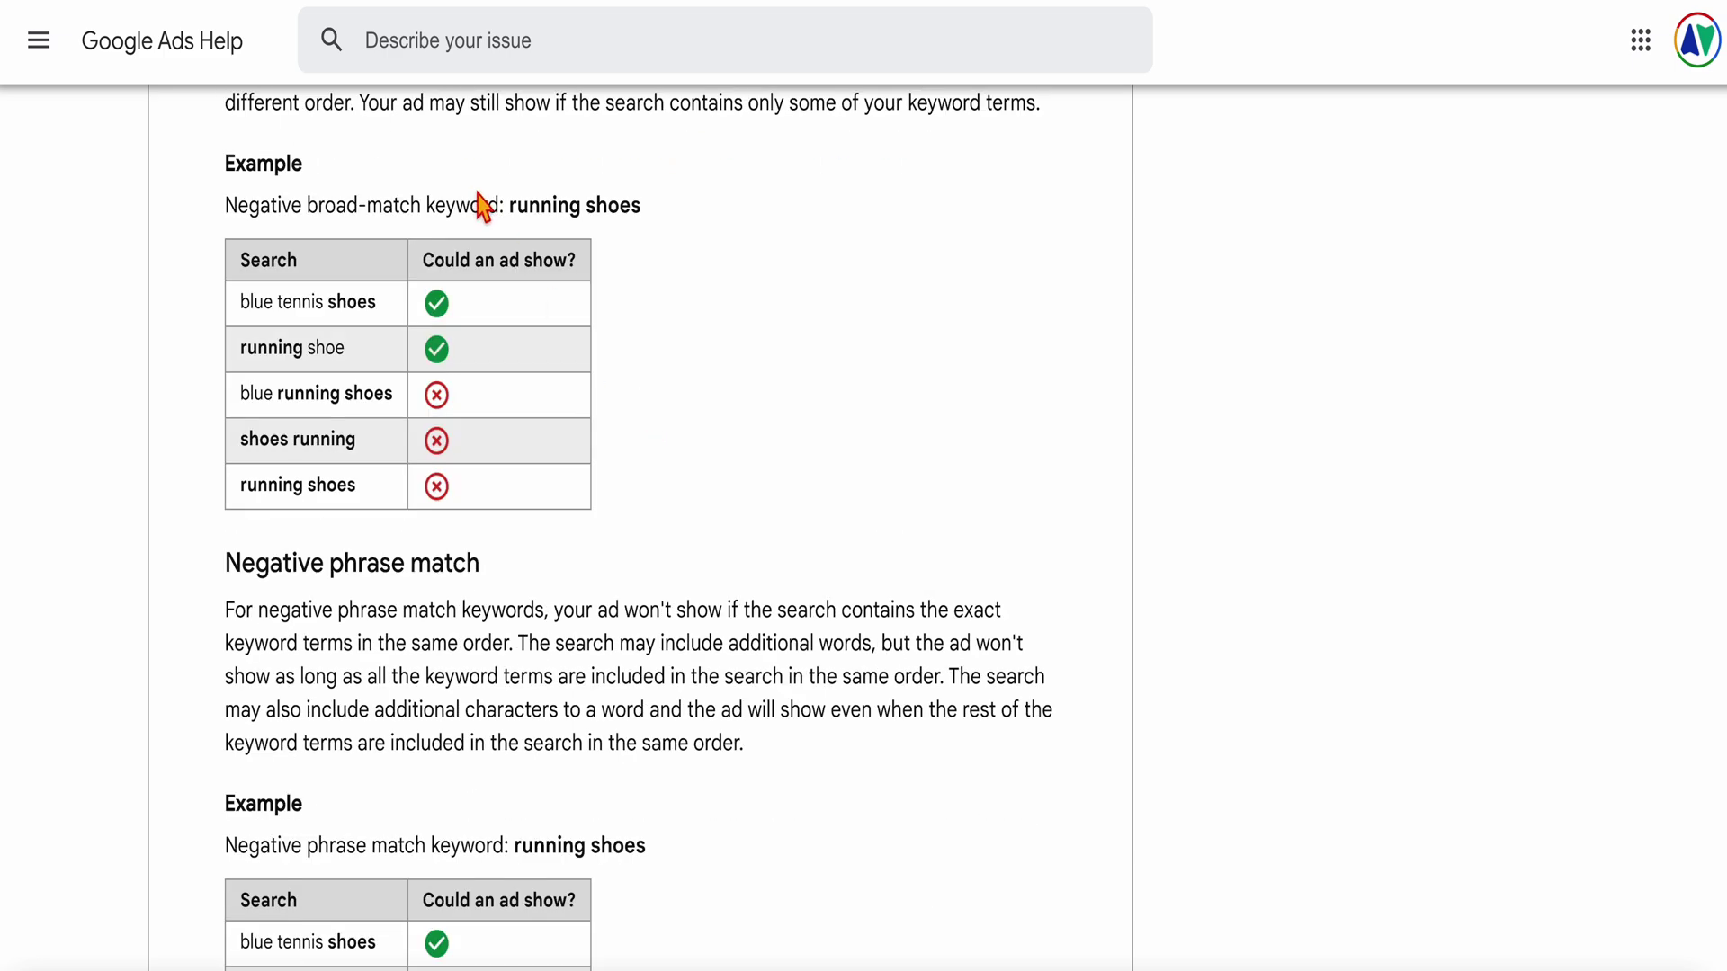
{"action": "scroll", "coordinate": [535, 225], "scroll_direction": "up", "scroll_amount": 1}
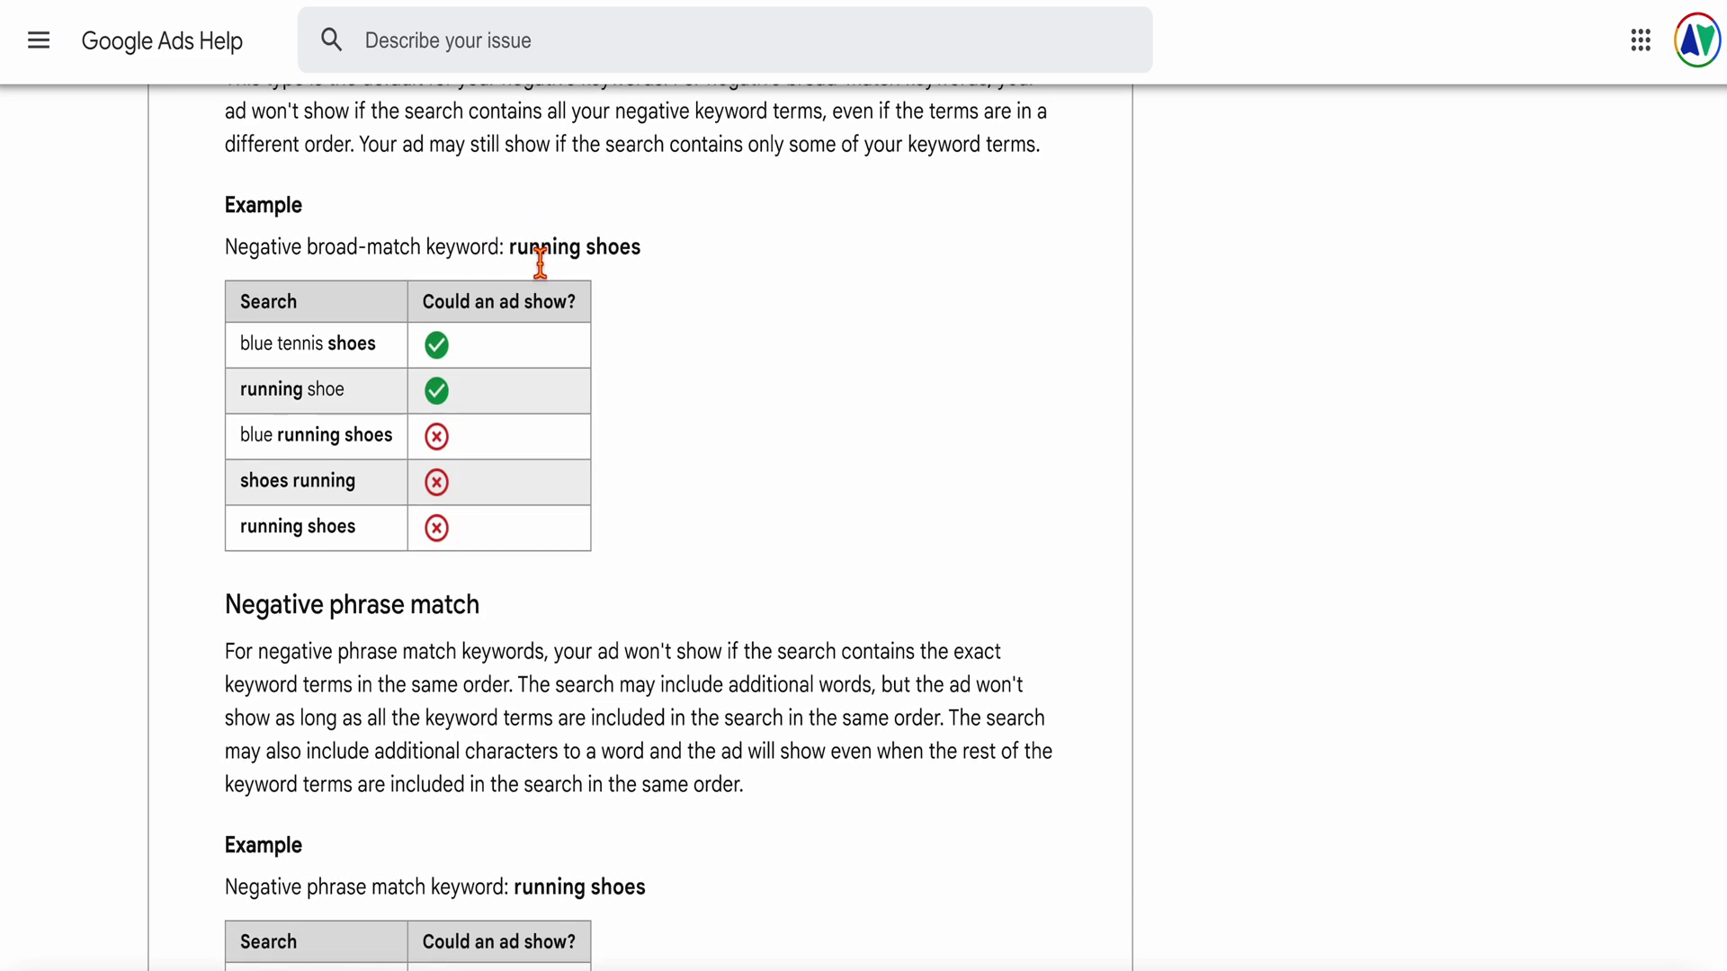
{"action": "left_click", "coordinate": [511, 259]}
{"action": "left_click_drag", "start_coordinate": [511, 259], "coordinate": [662, 266]}
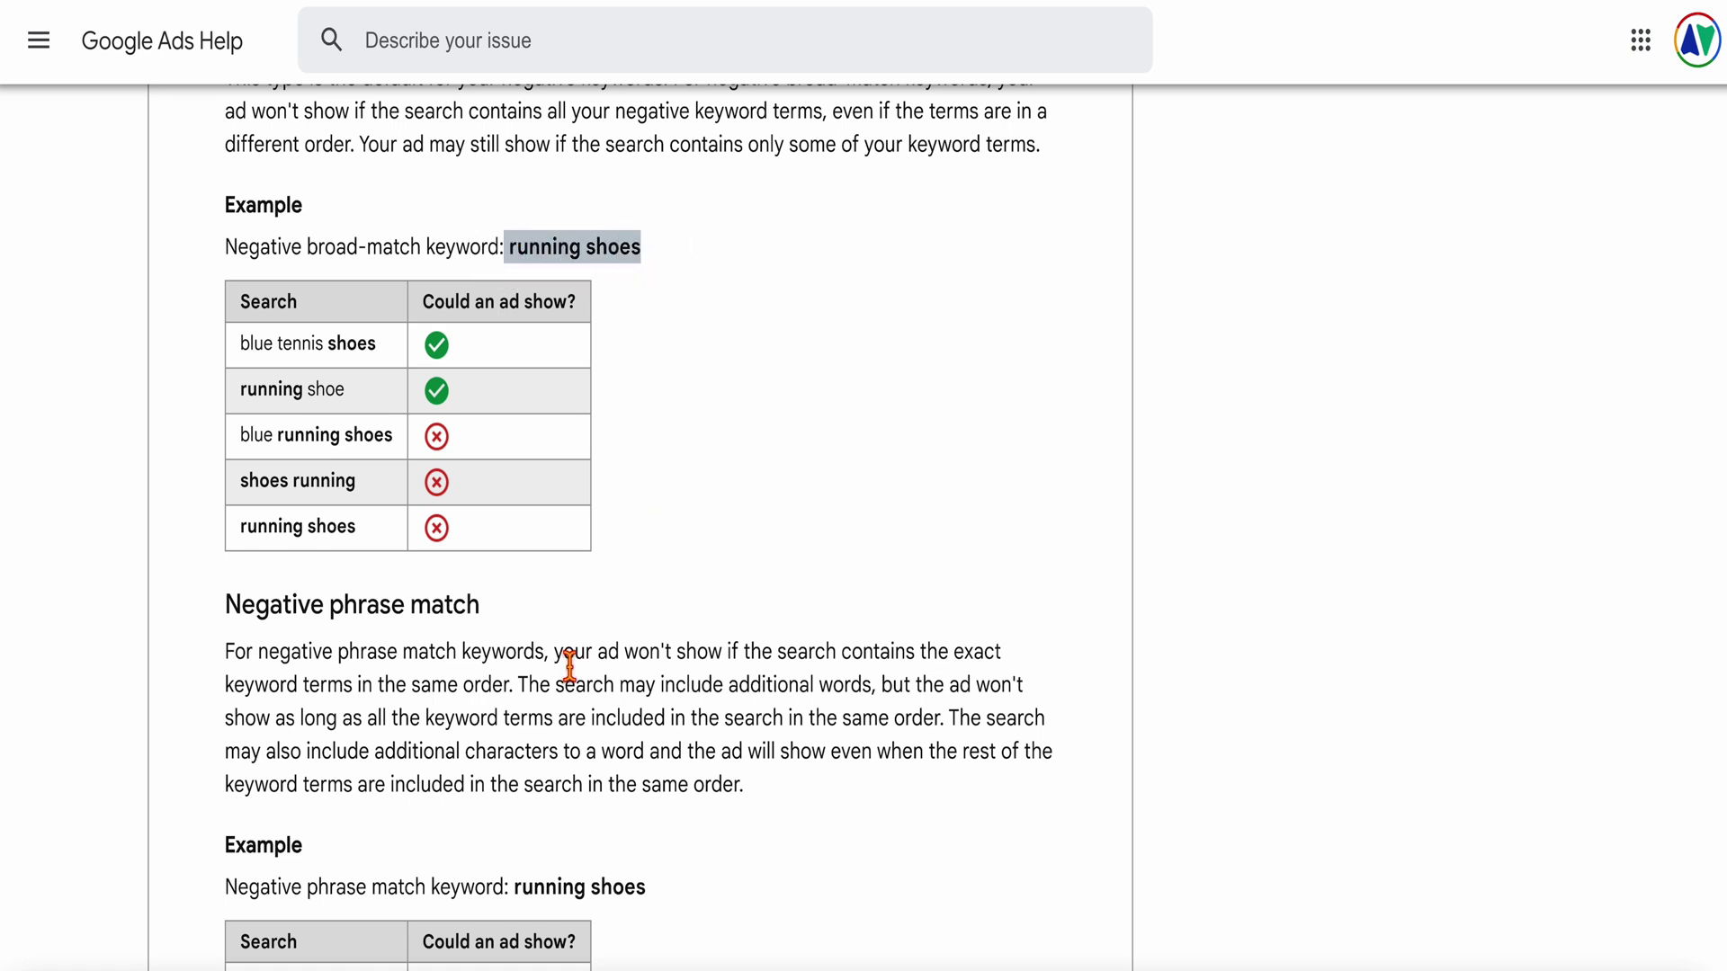
{"action": "left_click_drag", "start_coordinate": [561, 658], "coordinate": [509, 688]}
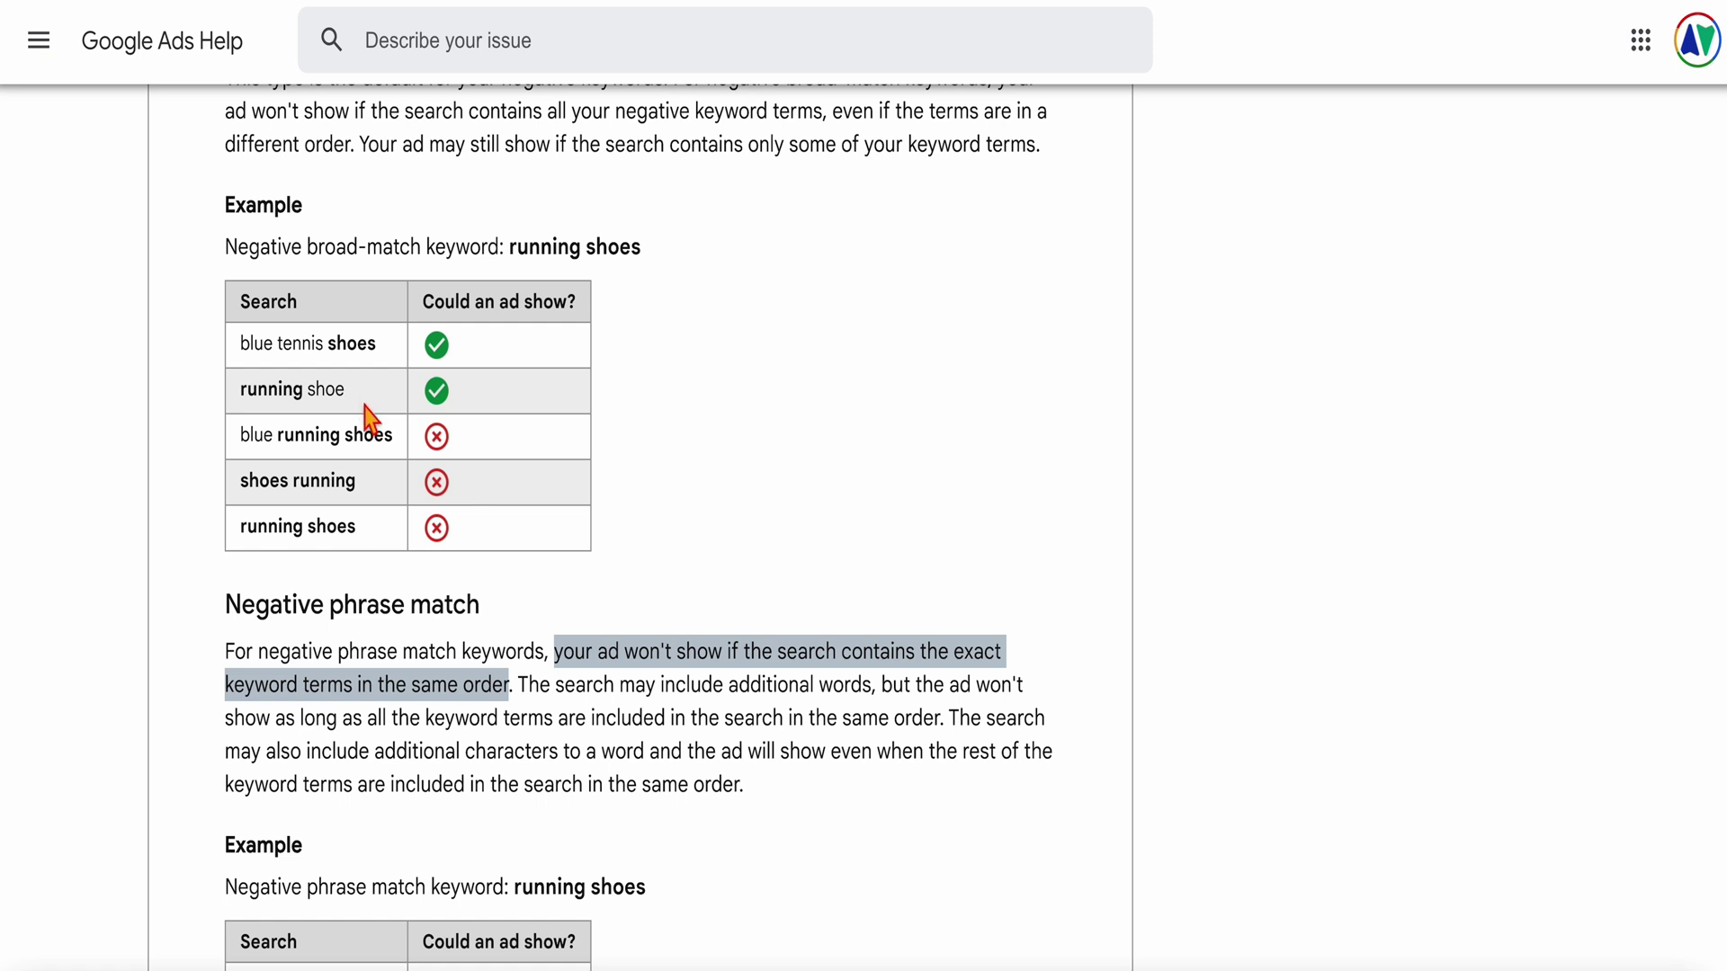
{"action": "left_click_drag", "start_coordinate": [394, 435], "coordinate": [278, 436]}
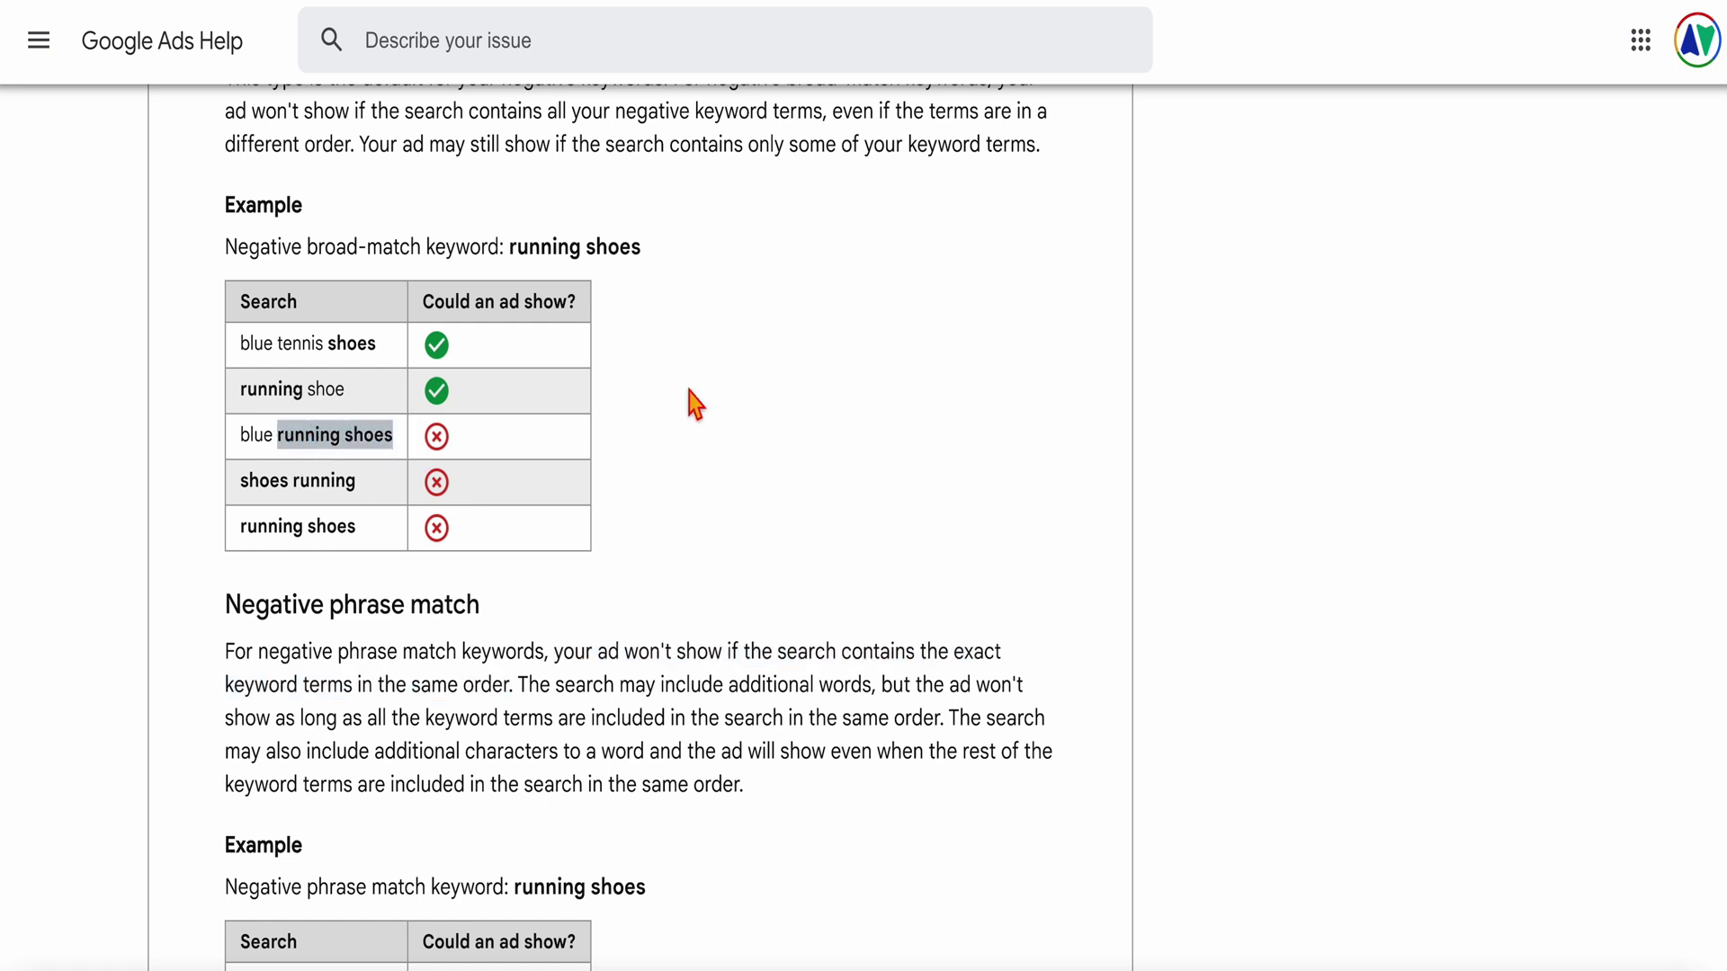
{"action": "left_click_drag", "start_coordinate": [347, 389], "coordinate": [230, 394]}
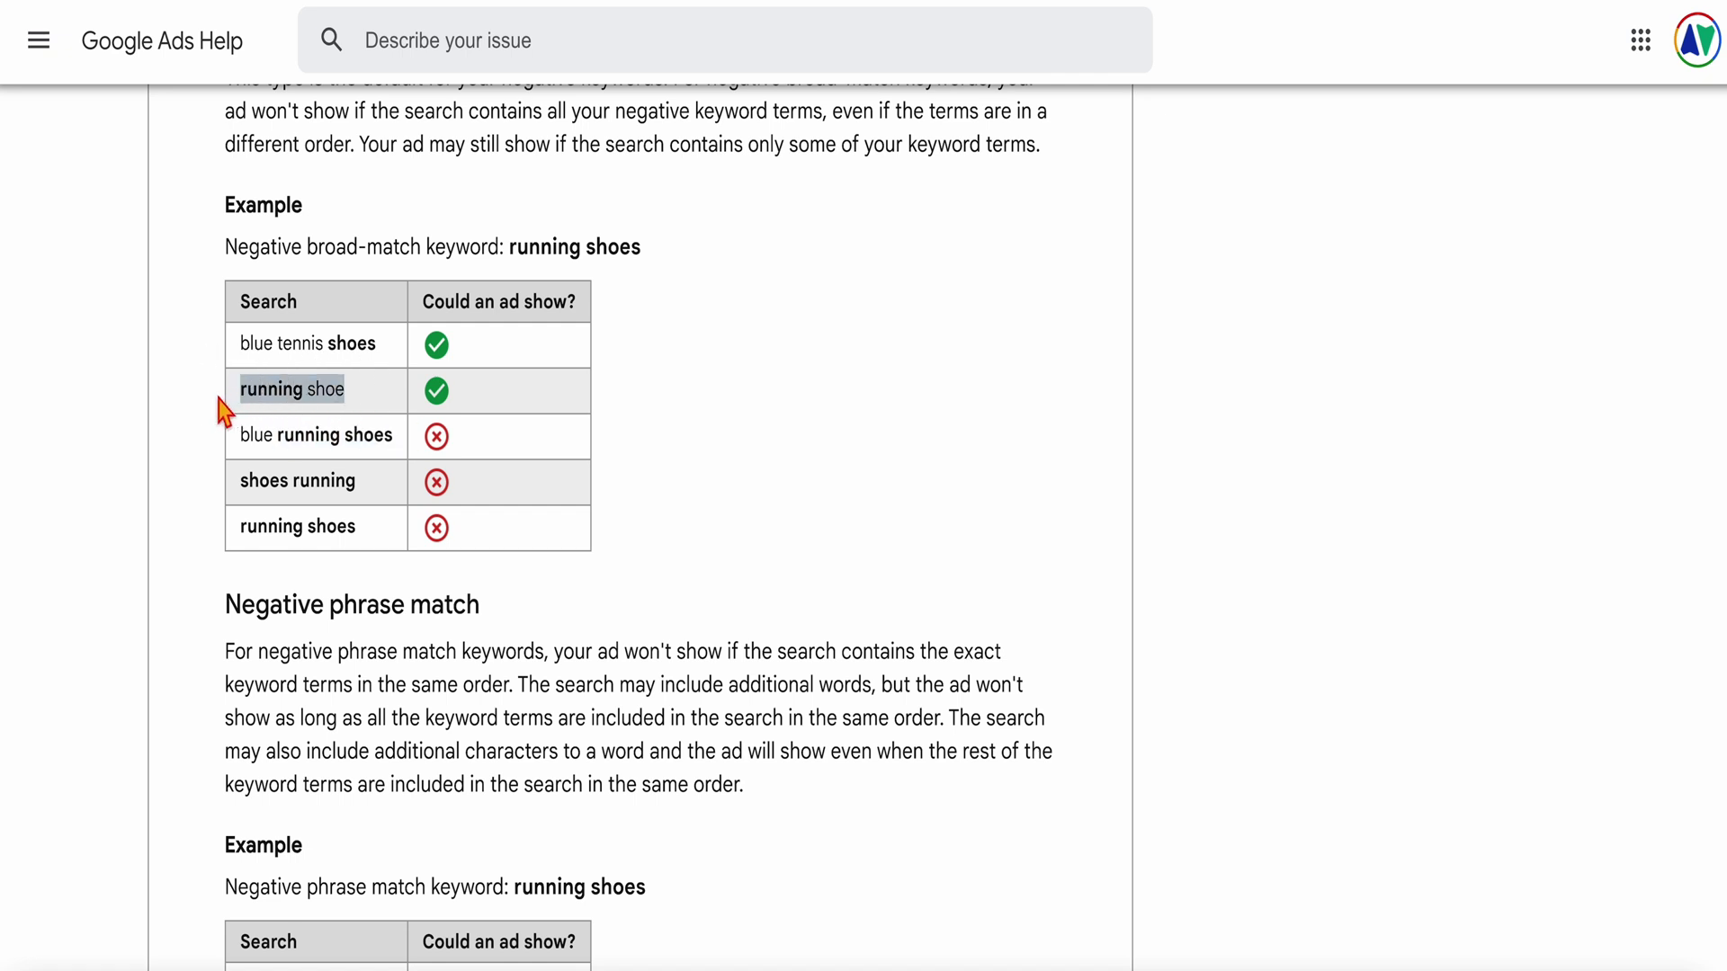
{"action": "scroll", "coordinate": [349, 398], "scroll_direction": "up", "scroll_amount": 1}
{"action": "scroll", "coordinate": [349, 398], "scroll_direction": "up", "scroll_amount": 1}
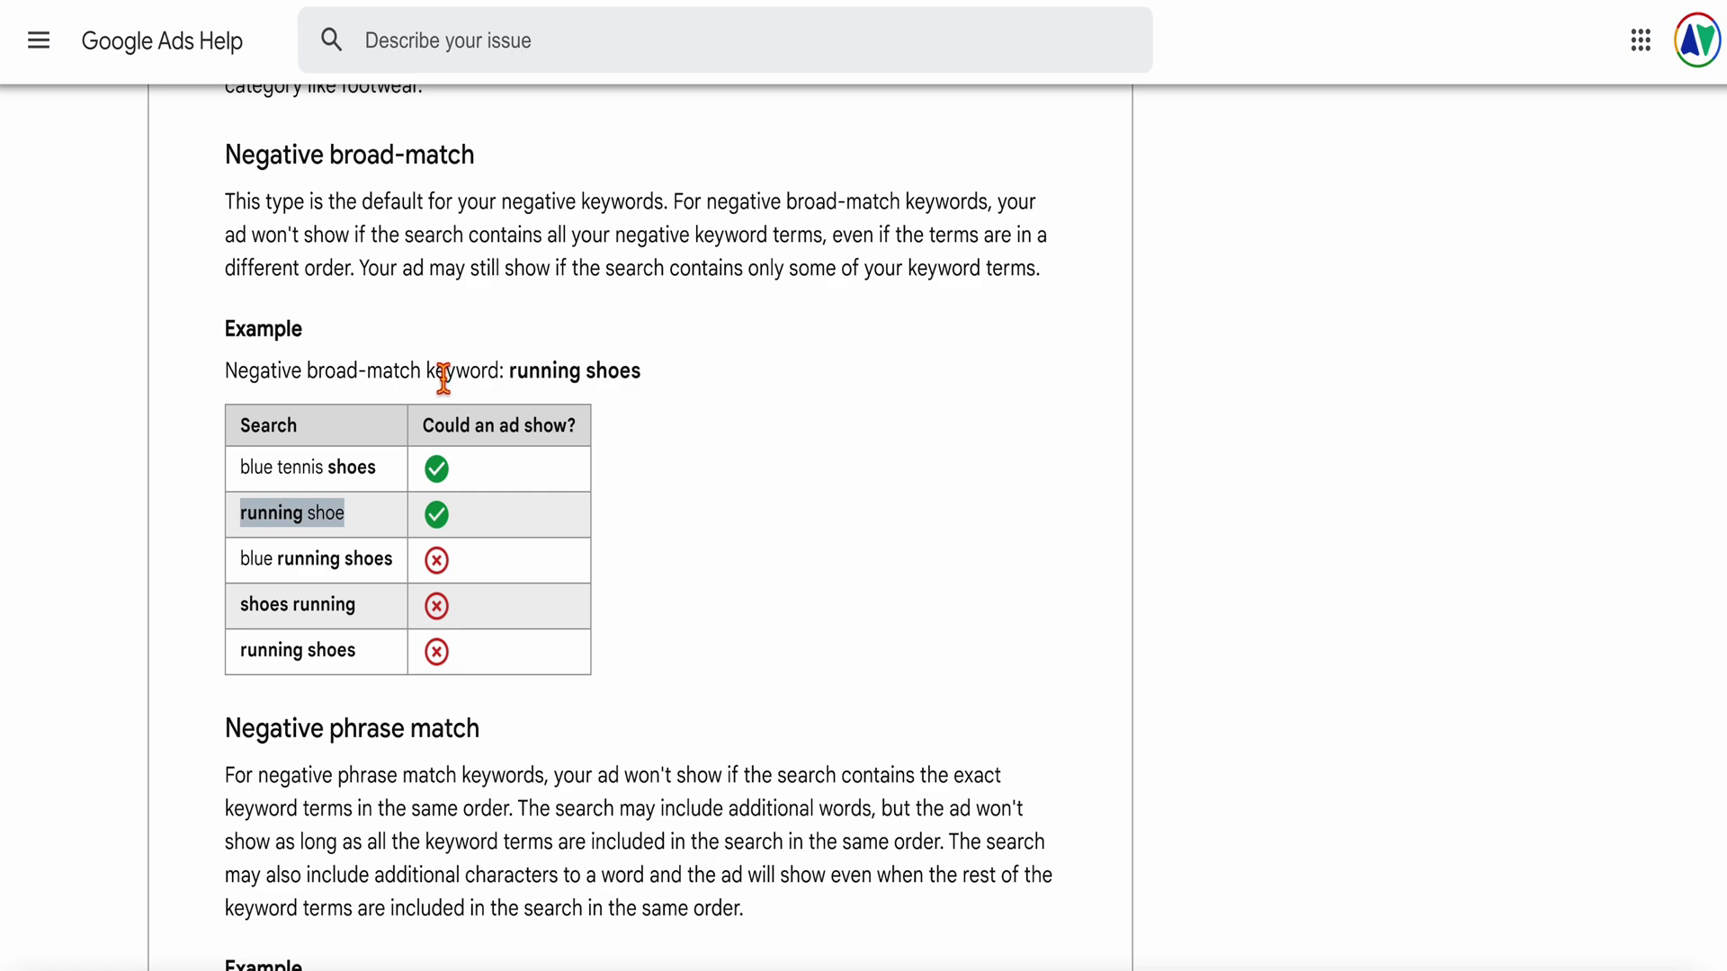
{"action": "scroll", "coordinate": [441, 391], "scroll_direction": "down", "scroll_amount": 4}
{"action": "scroll", "coordinate": [439, 398], "scroll_direction": "down", "scroll_amount": 4}
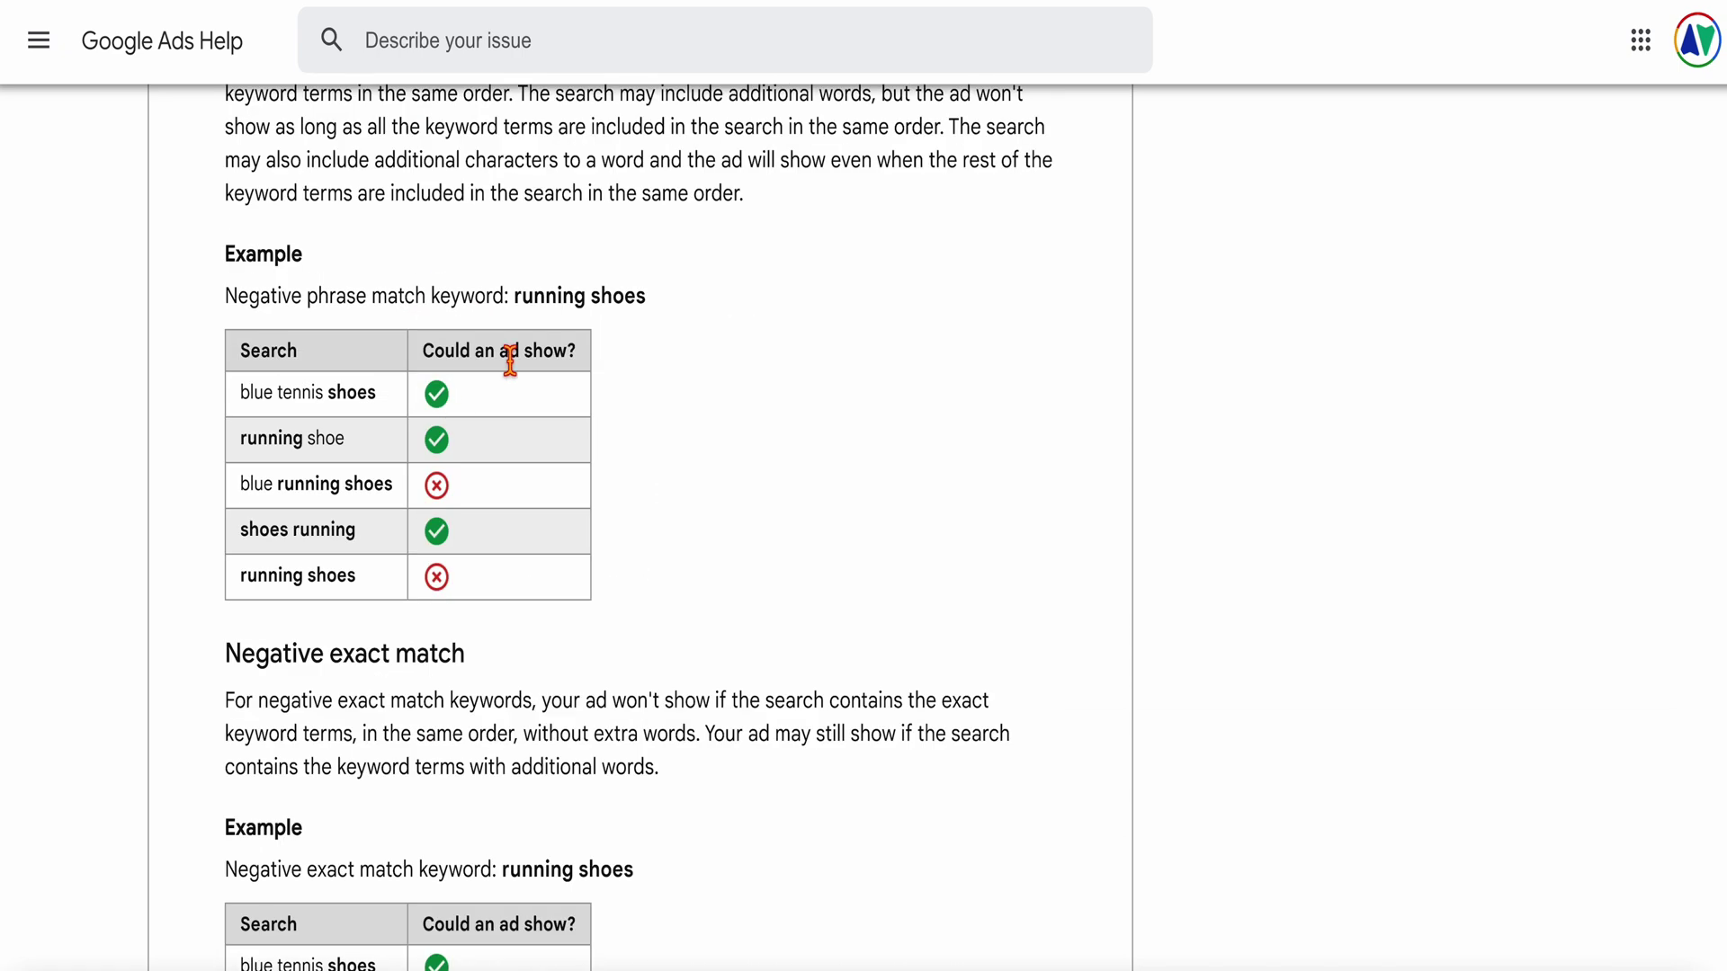
- Read the exact-match examples, noting that only the search 'running shoes' is blocked
{"action": "left_click_drag", "start_coordinate": [514, 298], "coordinate": [723, 308]}
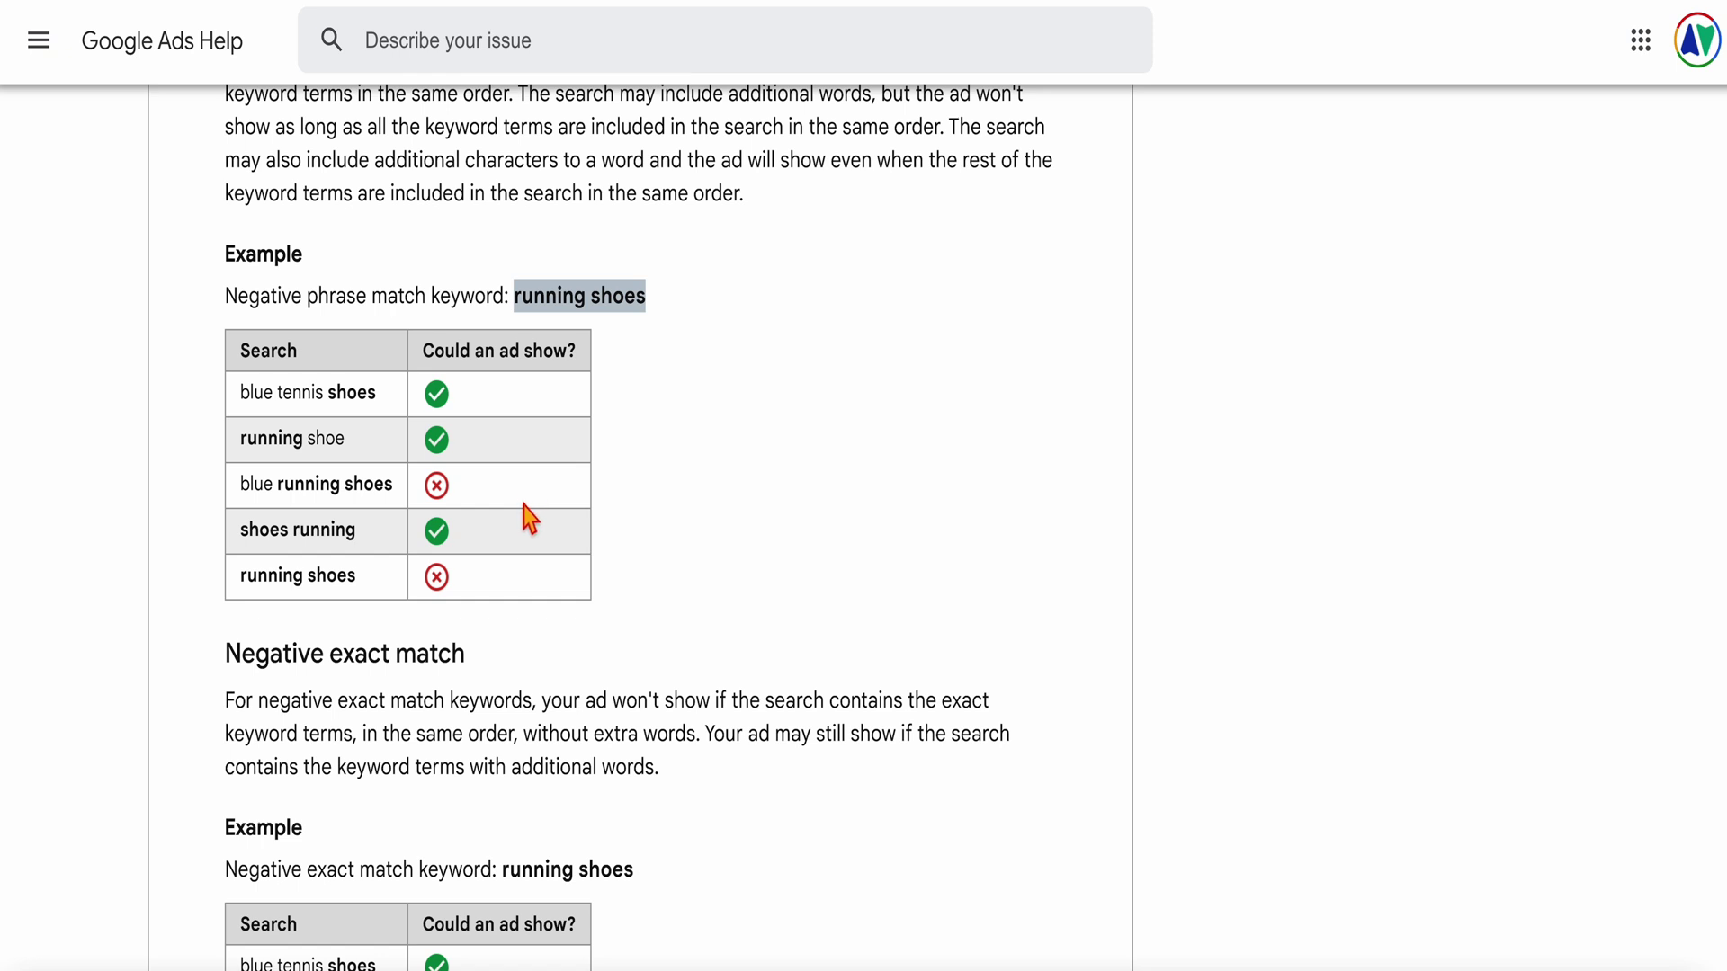
{"action": "scroll", "coordinate": [524, 505], "scroll_direction": "down", "scroll_amount": 2}
{"action": "left_click_drag", "start_coordinate": [539, 561], "coordinate": [504, 600]}
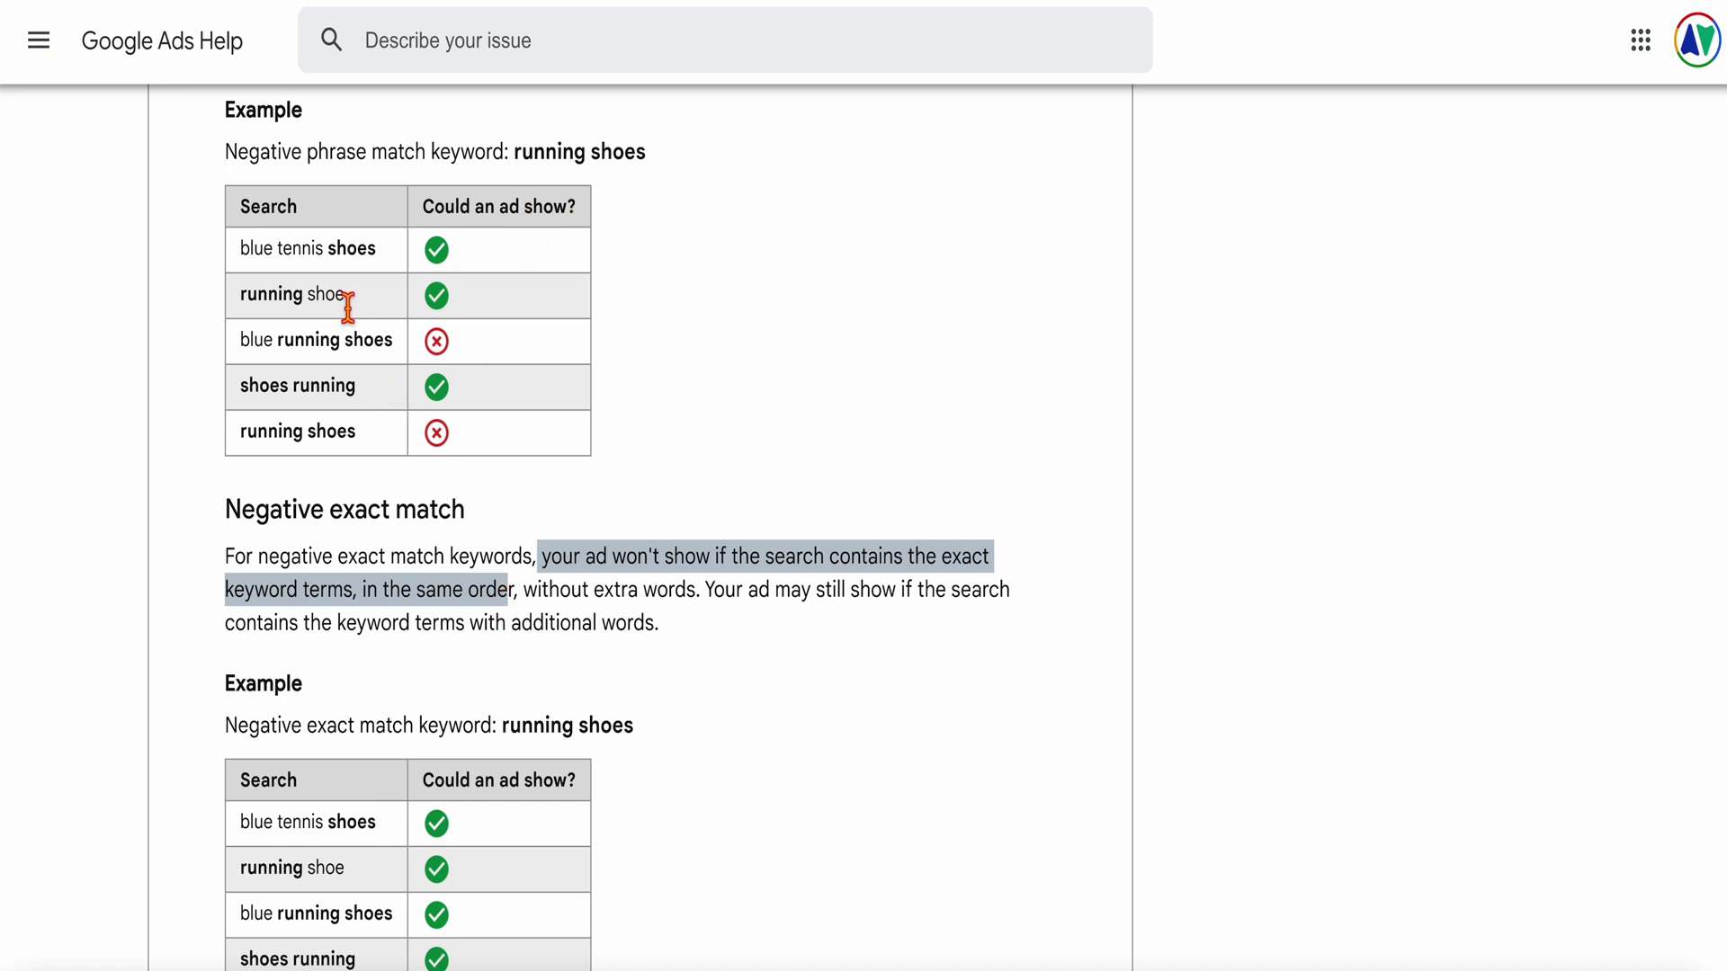
{"action": "left_click_drag", "start_coordinate": [431, 309], "coordinate": [247, 302]}
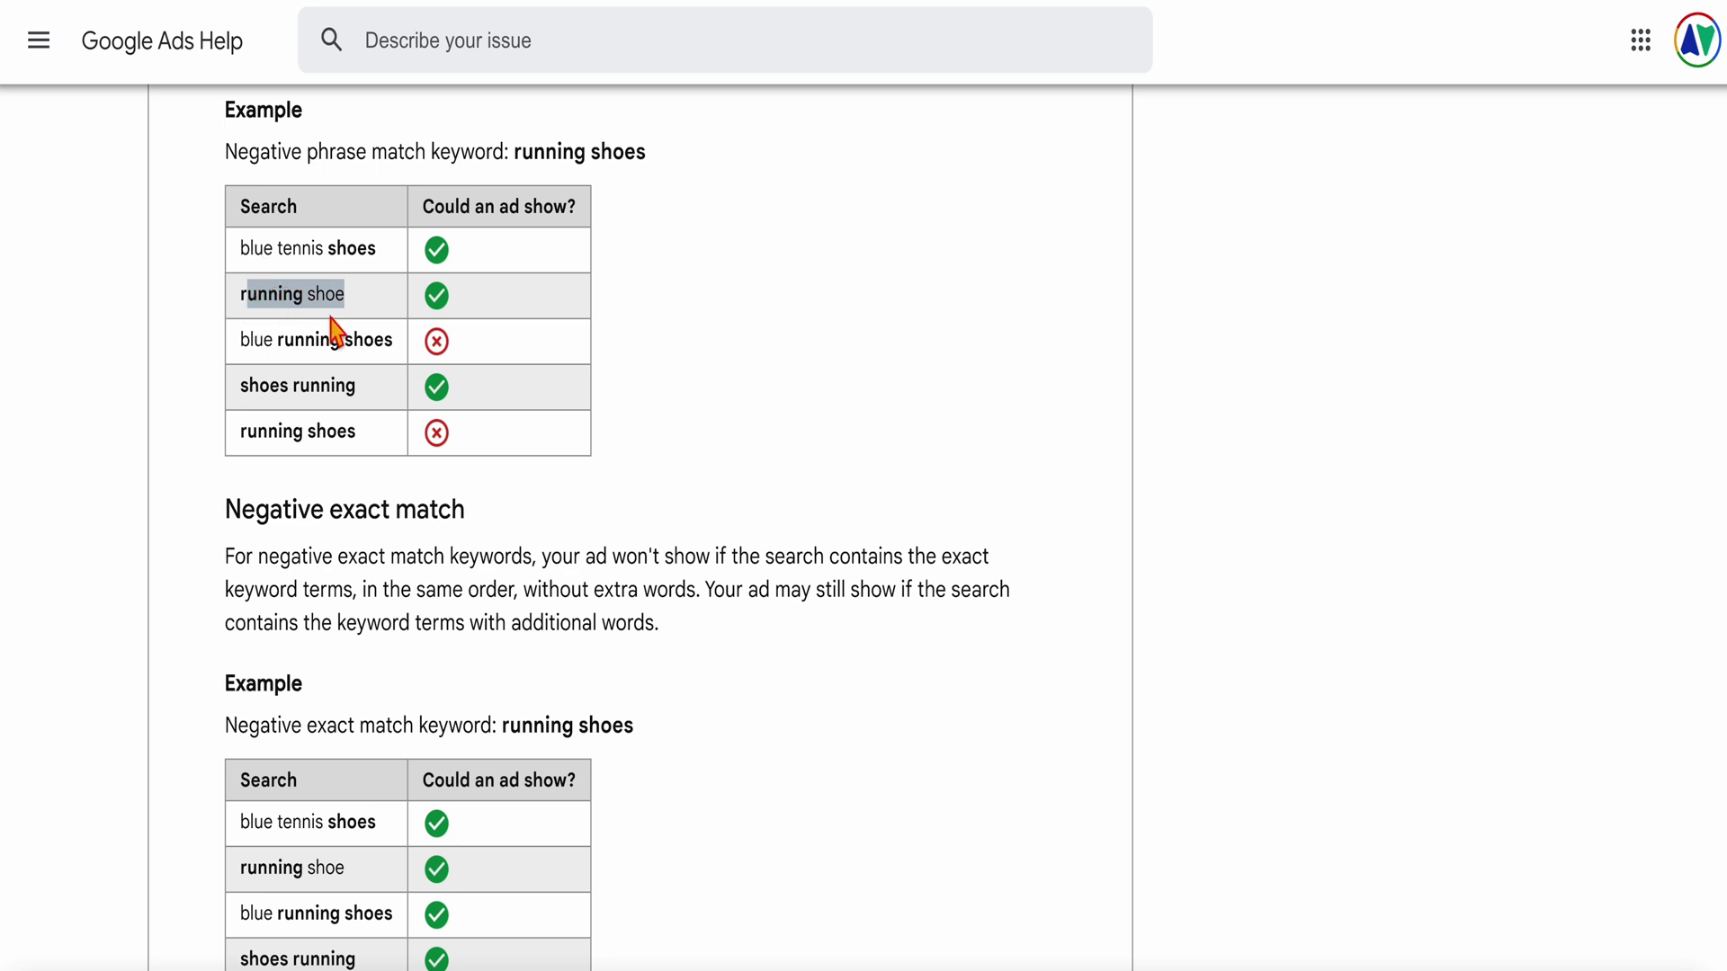
{"action": "scroll", "coordinate": [309, 311], "scroll_direction": "down", "scroll_amount": 1}
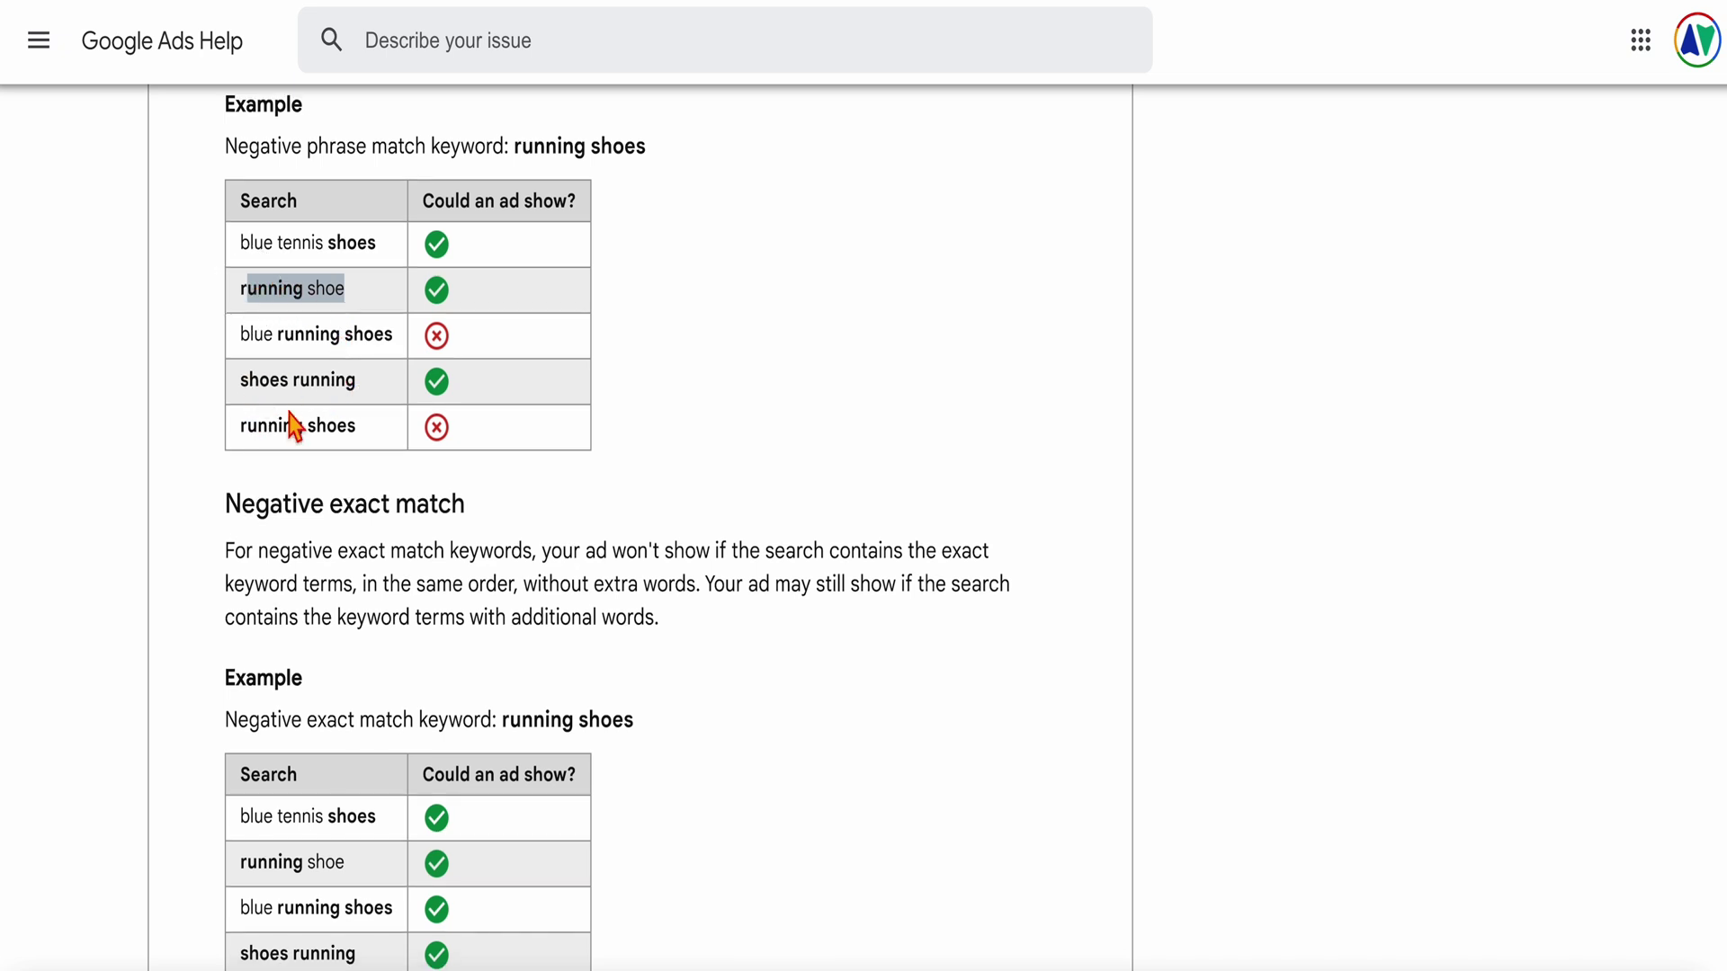
{"action": "scroll", "coordinate": [454, 432], "scroll_direction": "down", "scroll_amount": 4}
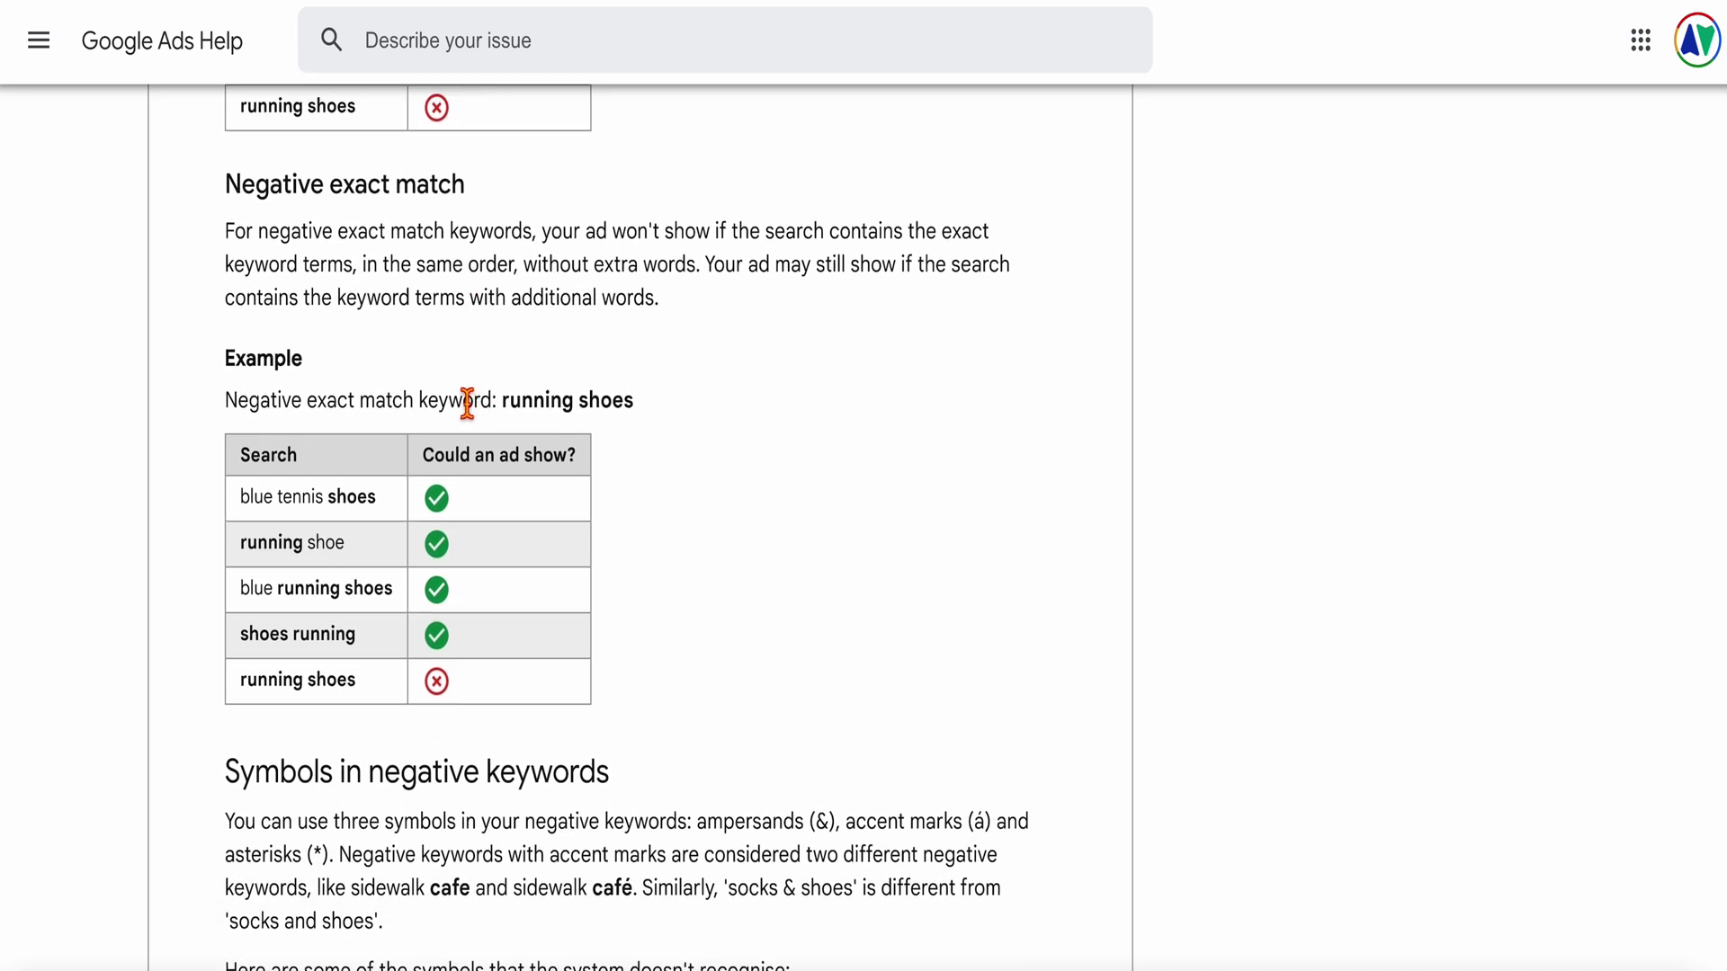
{"action": "scroll", "coordinate": [477, 405], "scroll_direction": "down", "scroll_amount": 1}
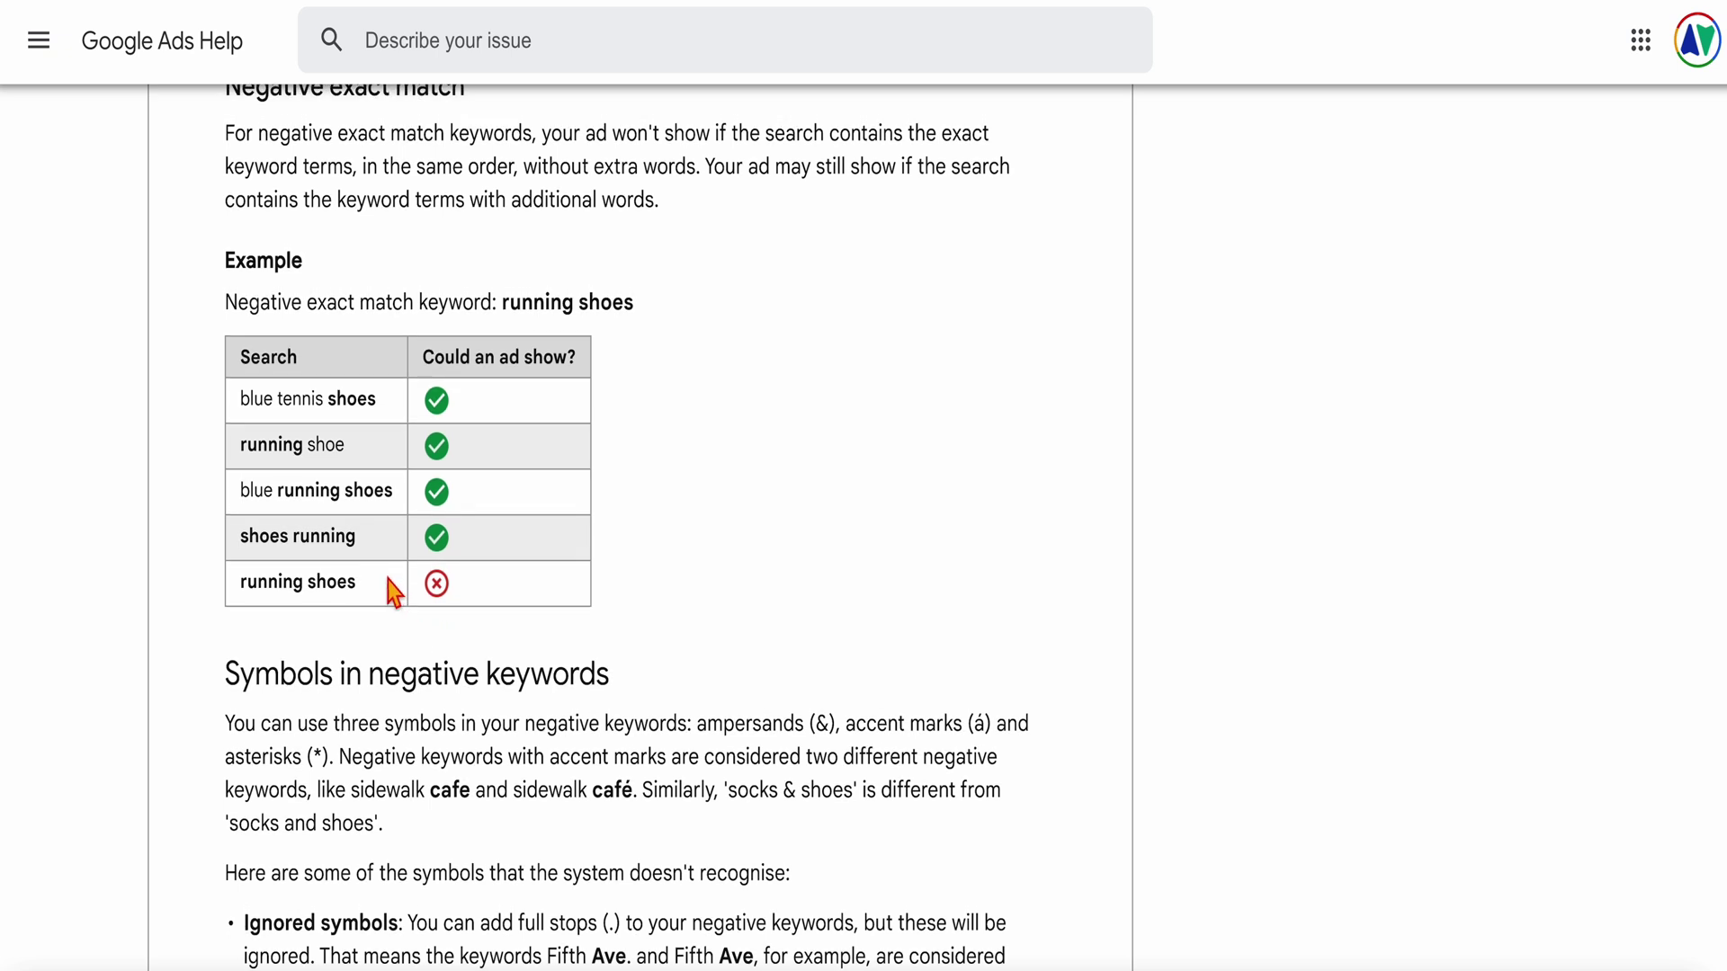
{"action": "left_click_drag", "start_coordinate": [384, 581], "coordinate": [232, 582]}
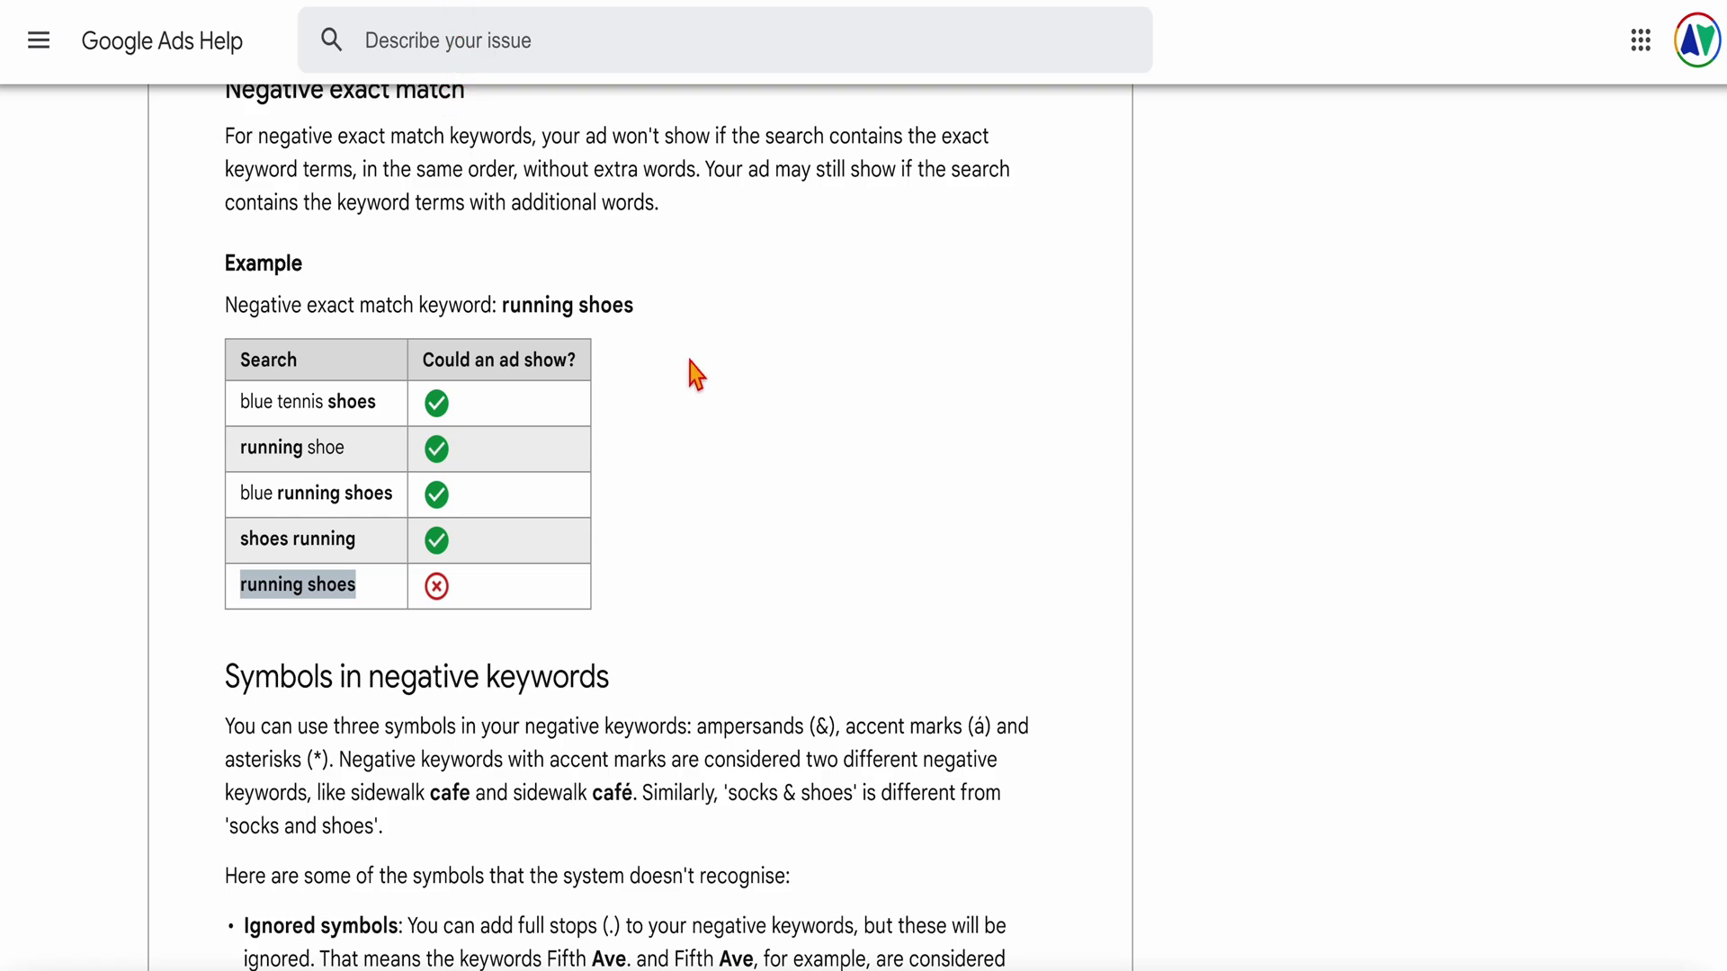
{"action": "scroll", "coordinate": [689, 360], "scroll_direction": "up", "scroll_amount": 20}
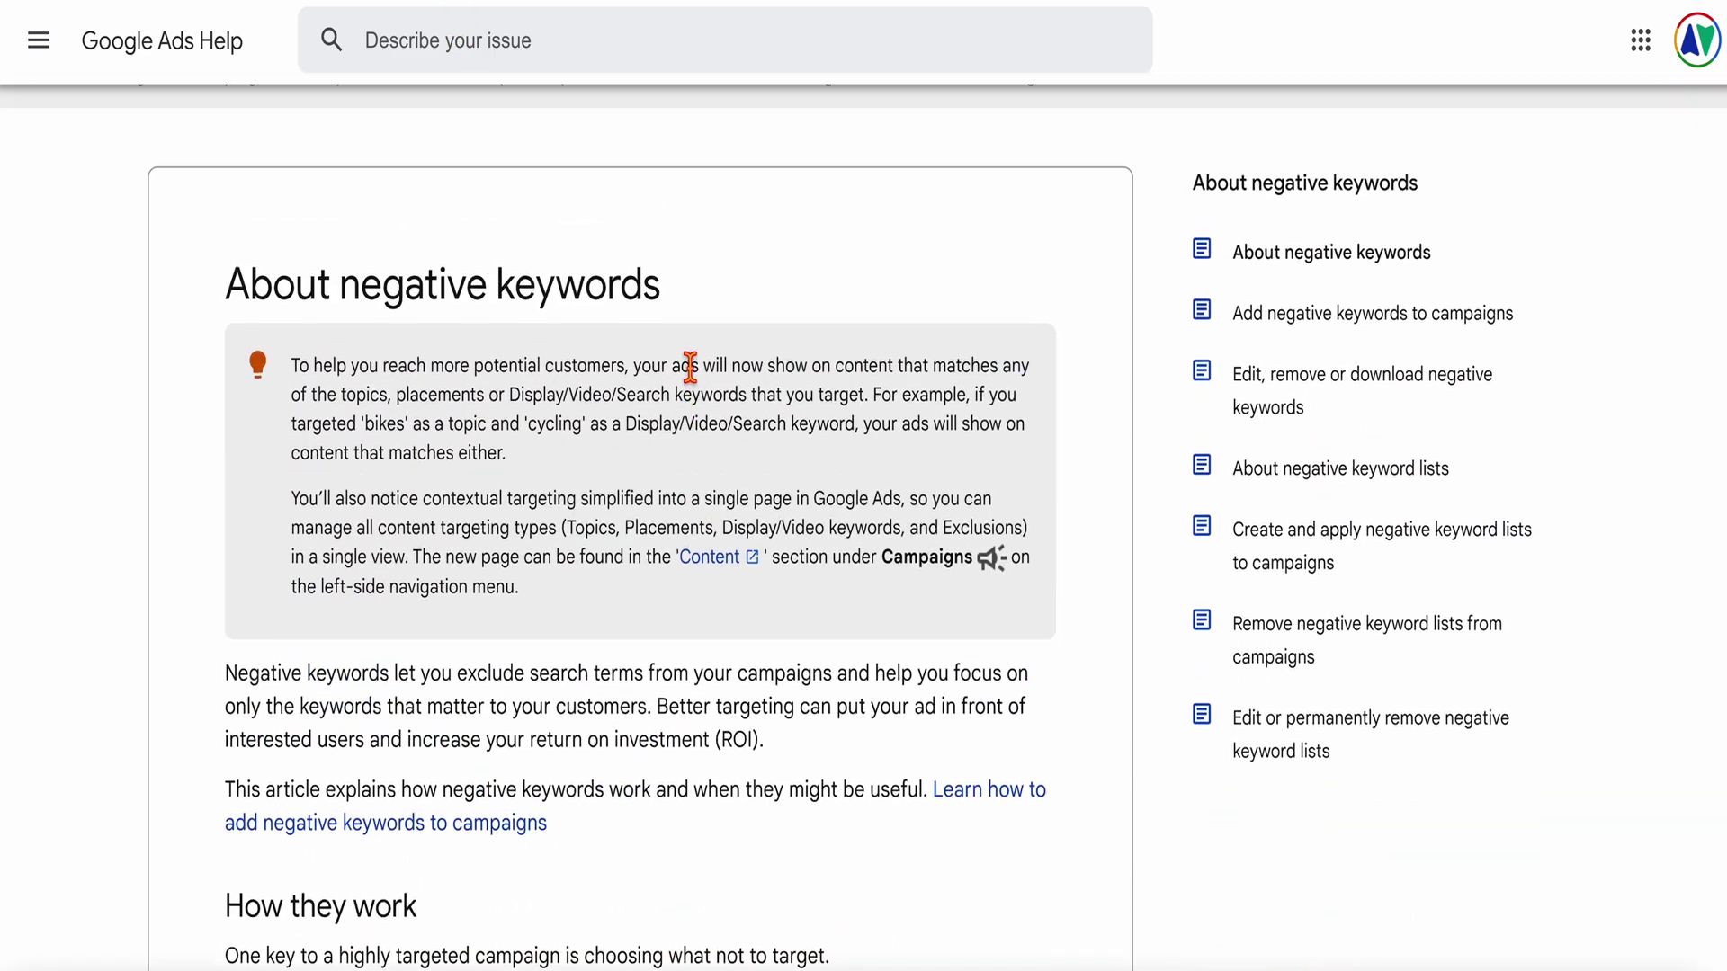
{"action": "scroll", "coordinate": [689, 364], "scroll_direction": "down", "scroll_amount": 20}
{"action": "scroll", "coordinate": [686, 369], "scroll_direction": "up", "scroll_amount": 15}
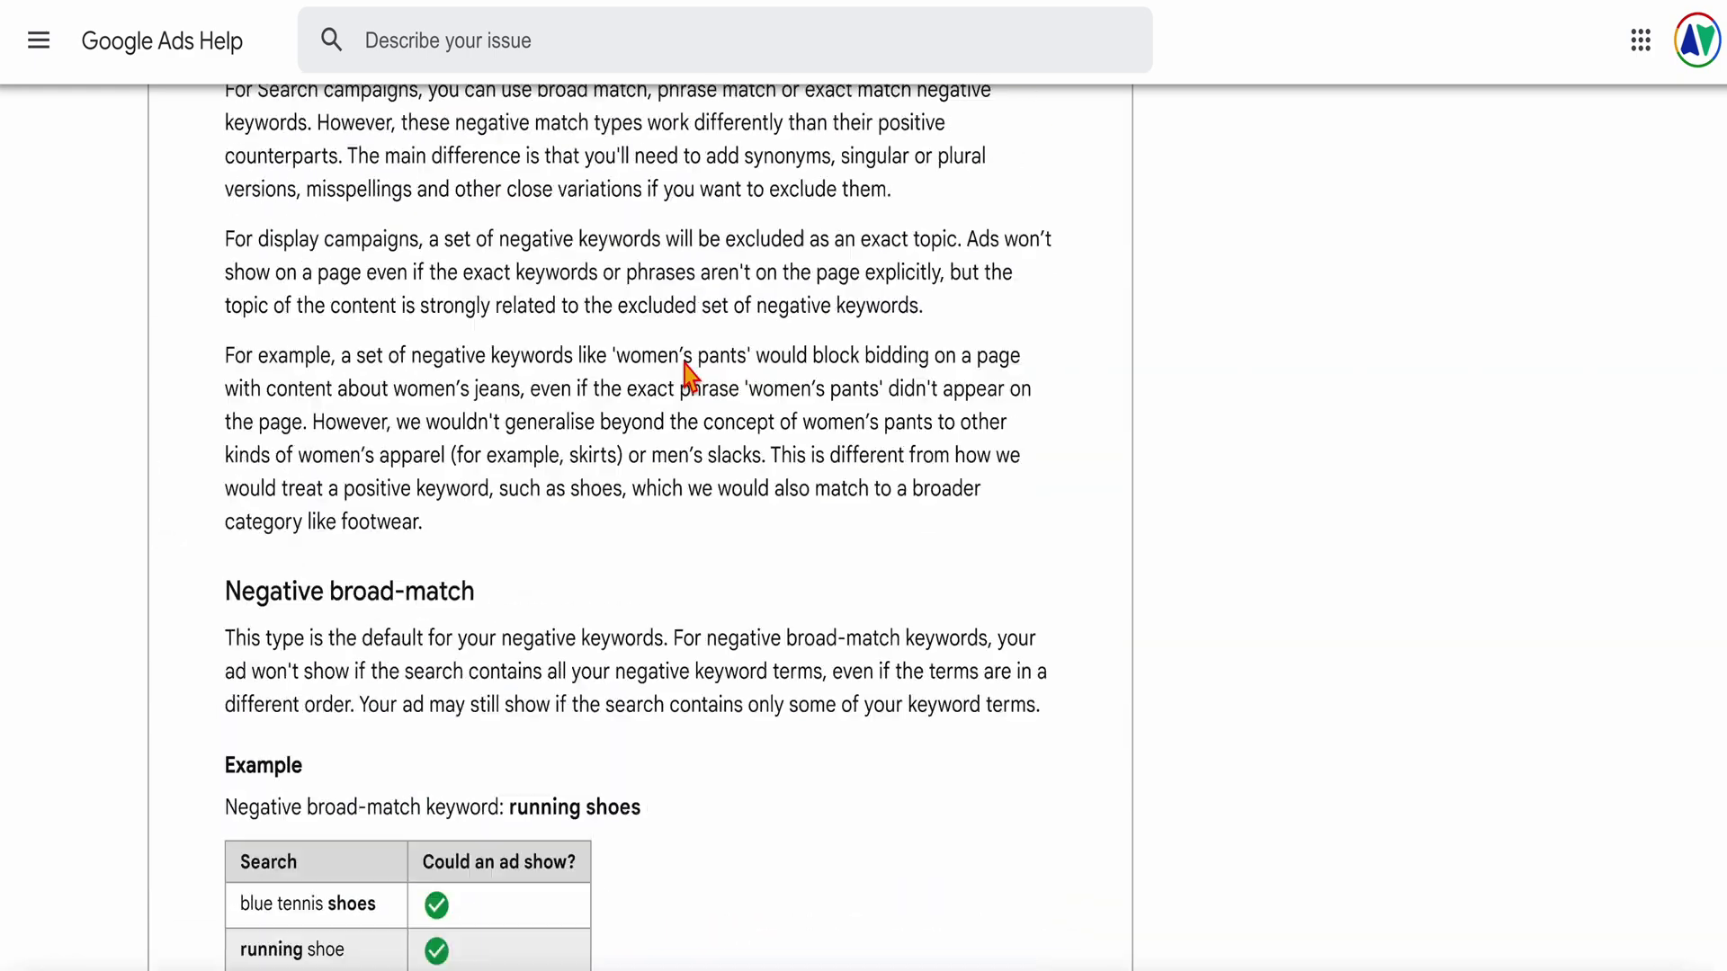
{"action": "scroll", "coordinate": [689, 369], "scroll_direction": "up", "scroll_amount": 8}
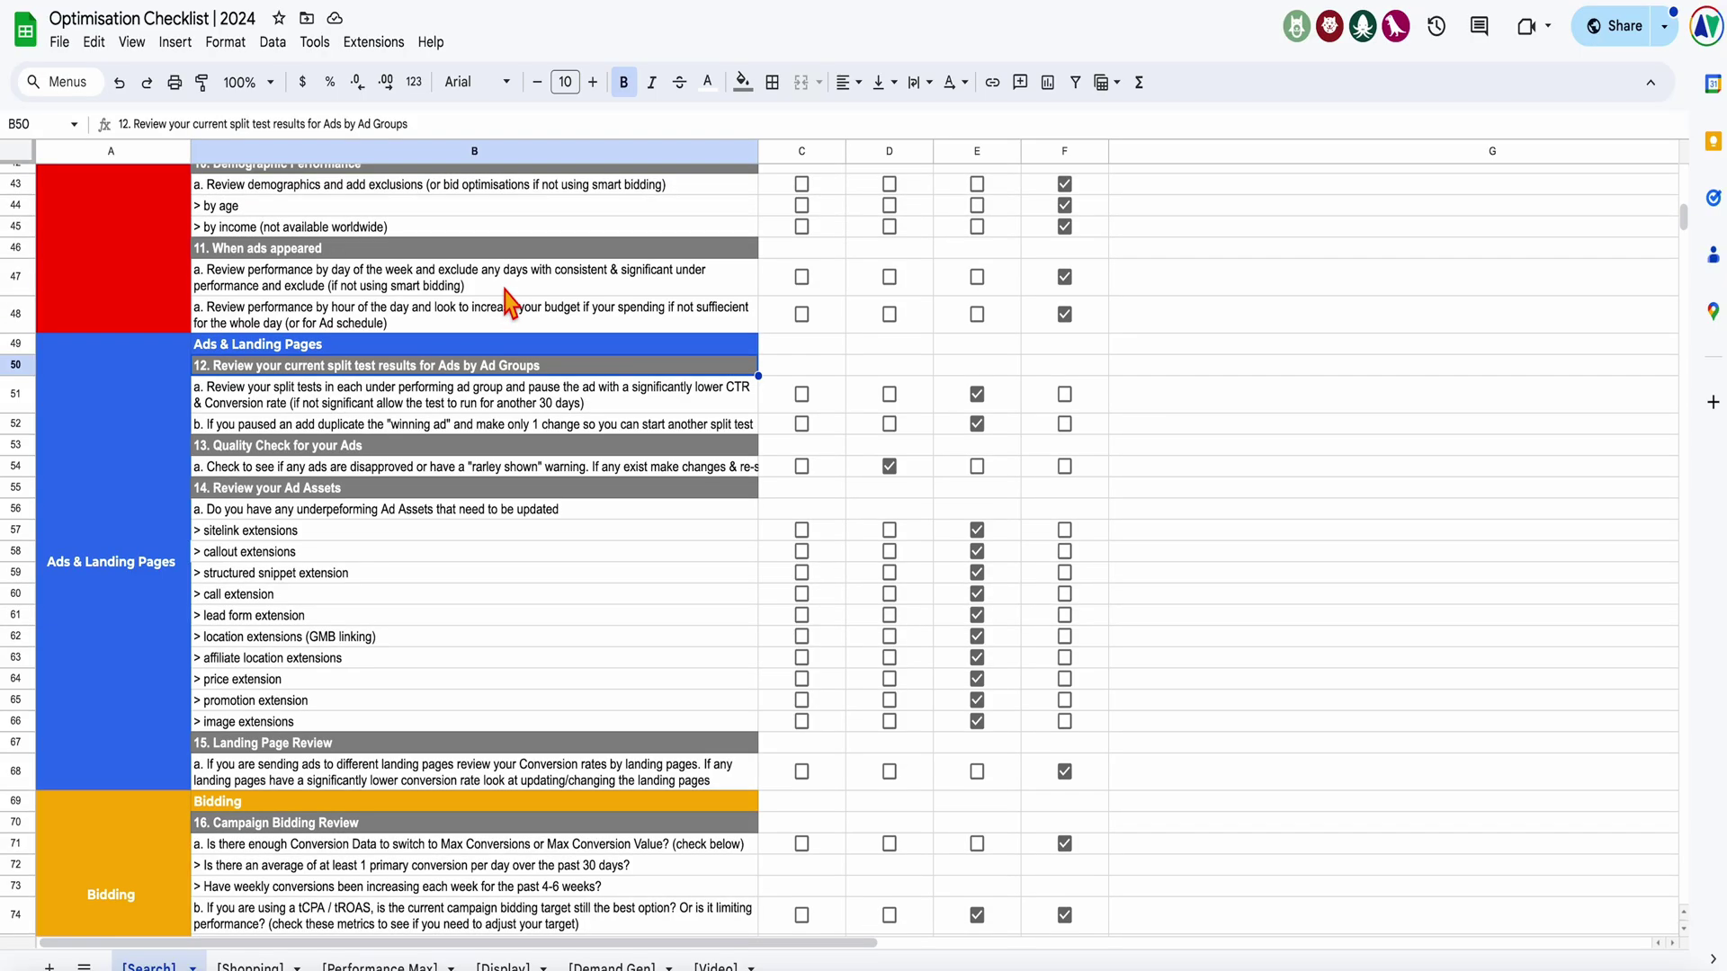
{"action": "scroll", "coordinate": [508, 306], "scroll_direction": "up", "scroll_amount": 5}
{"action": "scroll", "coordinate": [507, 305], "scroll_direction": "up", "scroll_amount": 5}
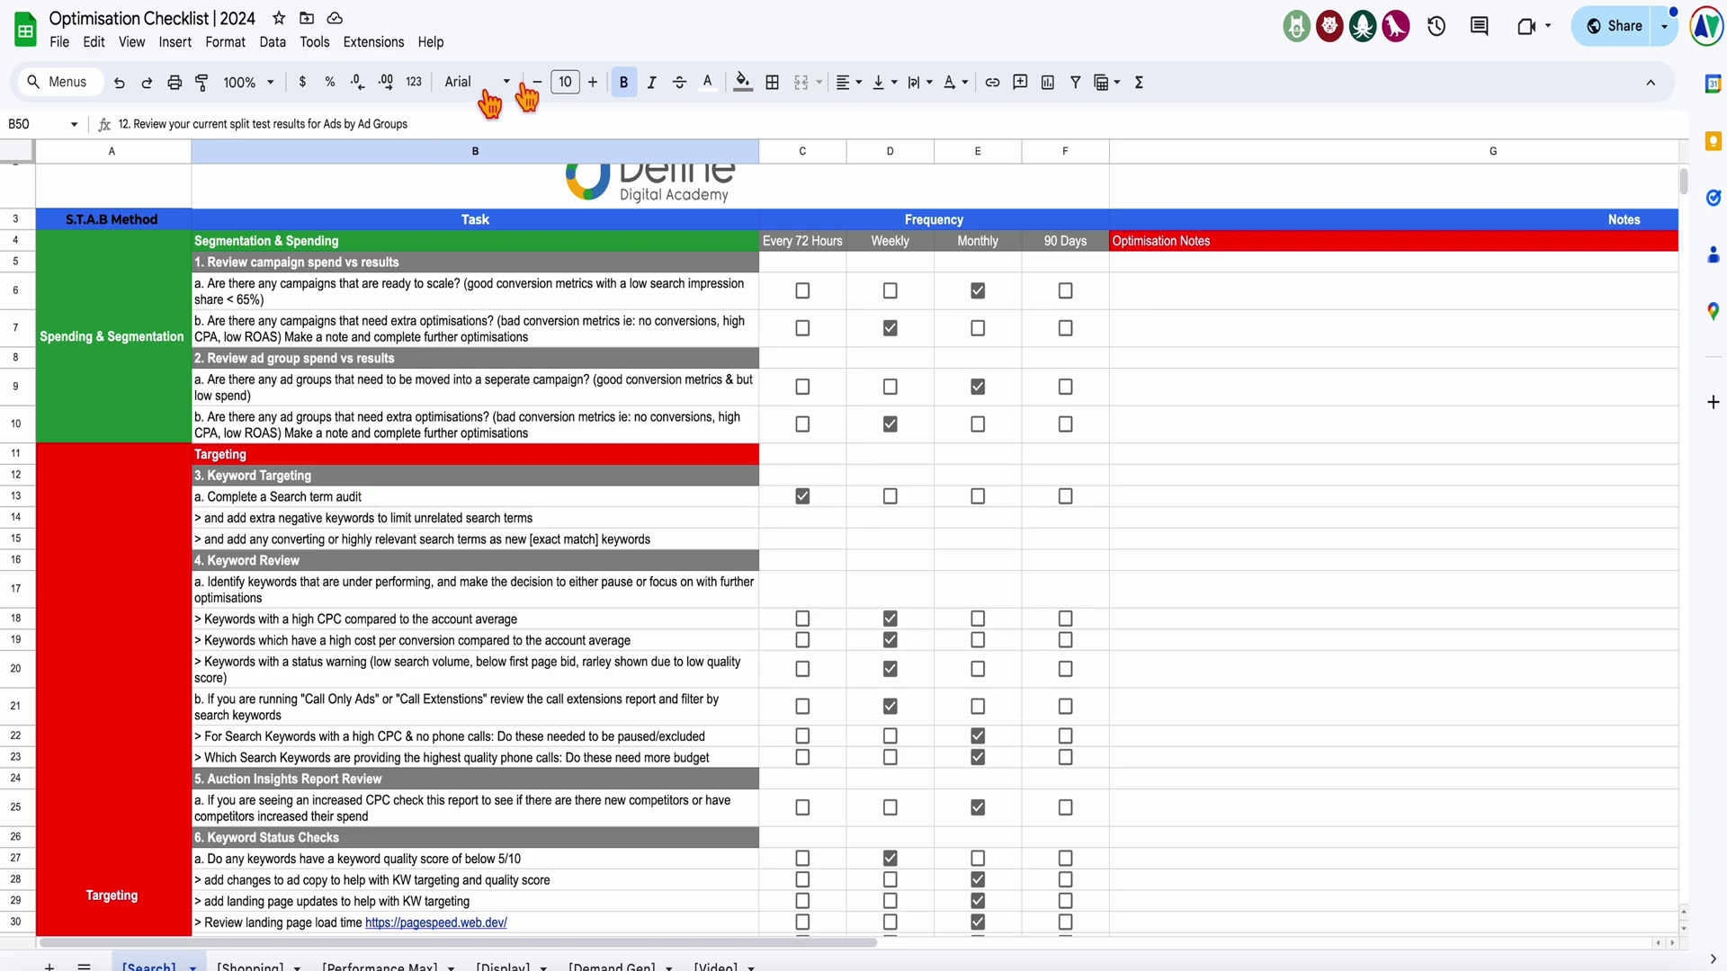
- Point to the row 51 task on reviewing split tests and pausing the weaker ad
{"action": "scroll", "coordinate": [593, 441], "scroll_direction": "down", "scroll_amount": 15}
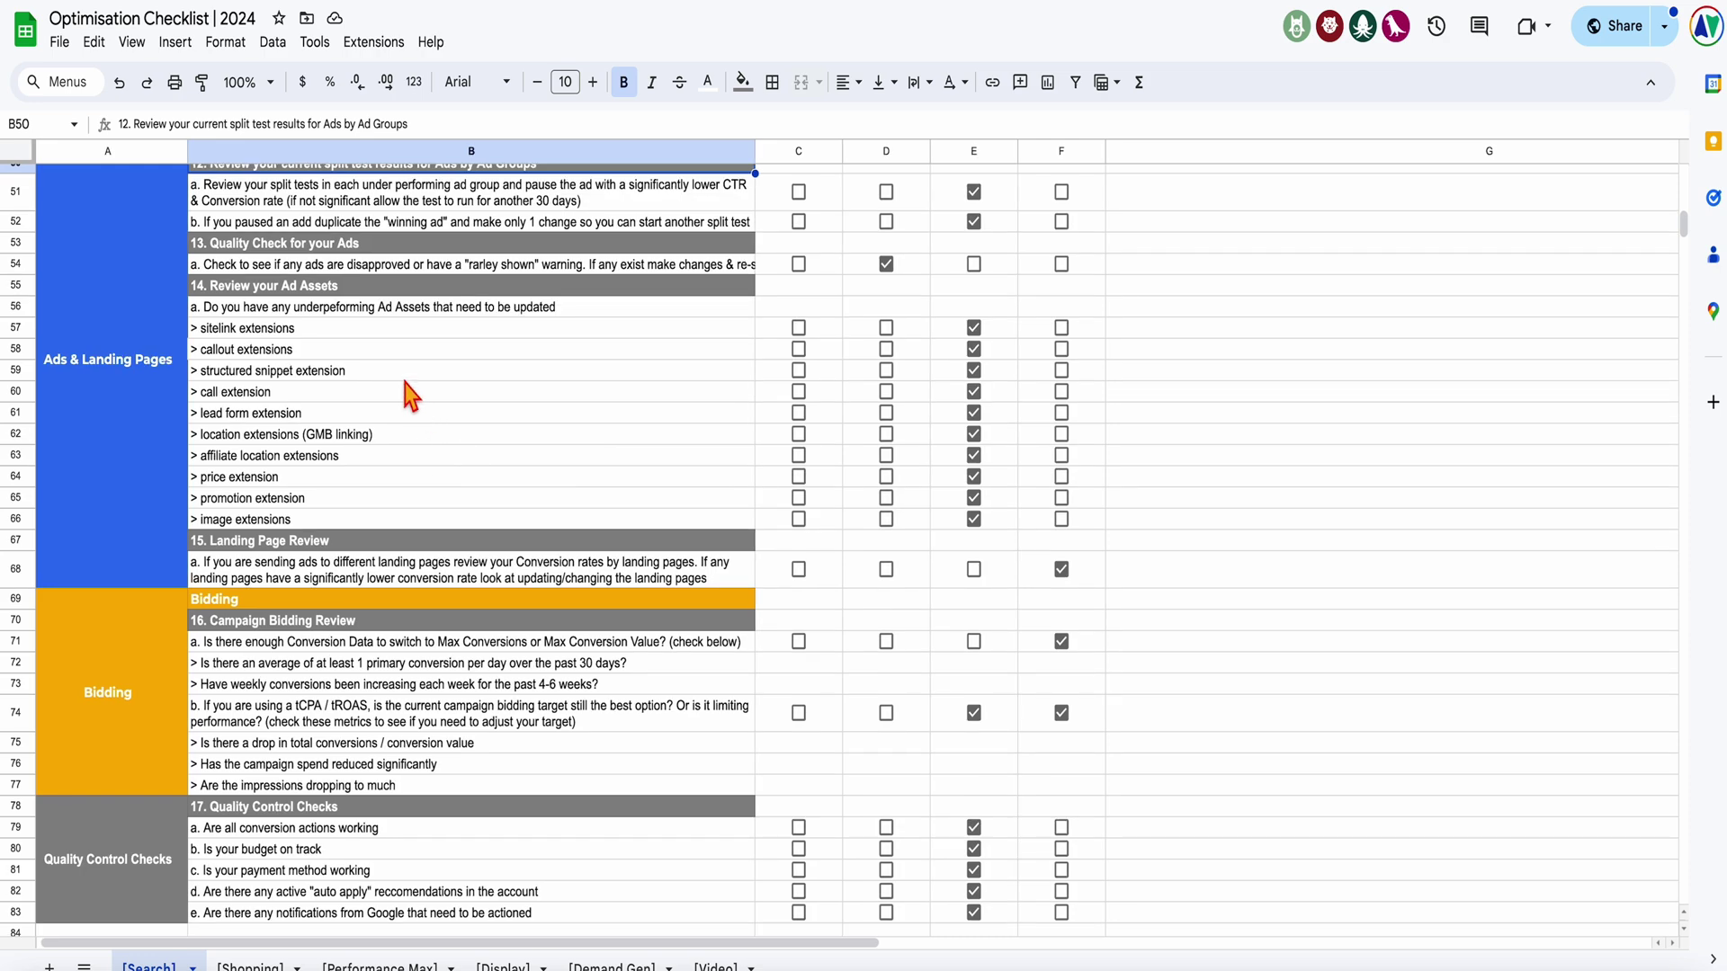
{"action": "scroll", "coordinate": [328, 324], "scroll_direction": "up", "scroll_amount": 3}
{"action": "left_click", "coordinate": [328, 355]}
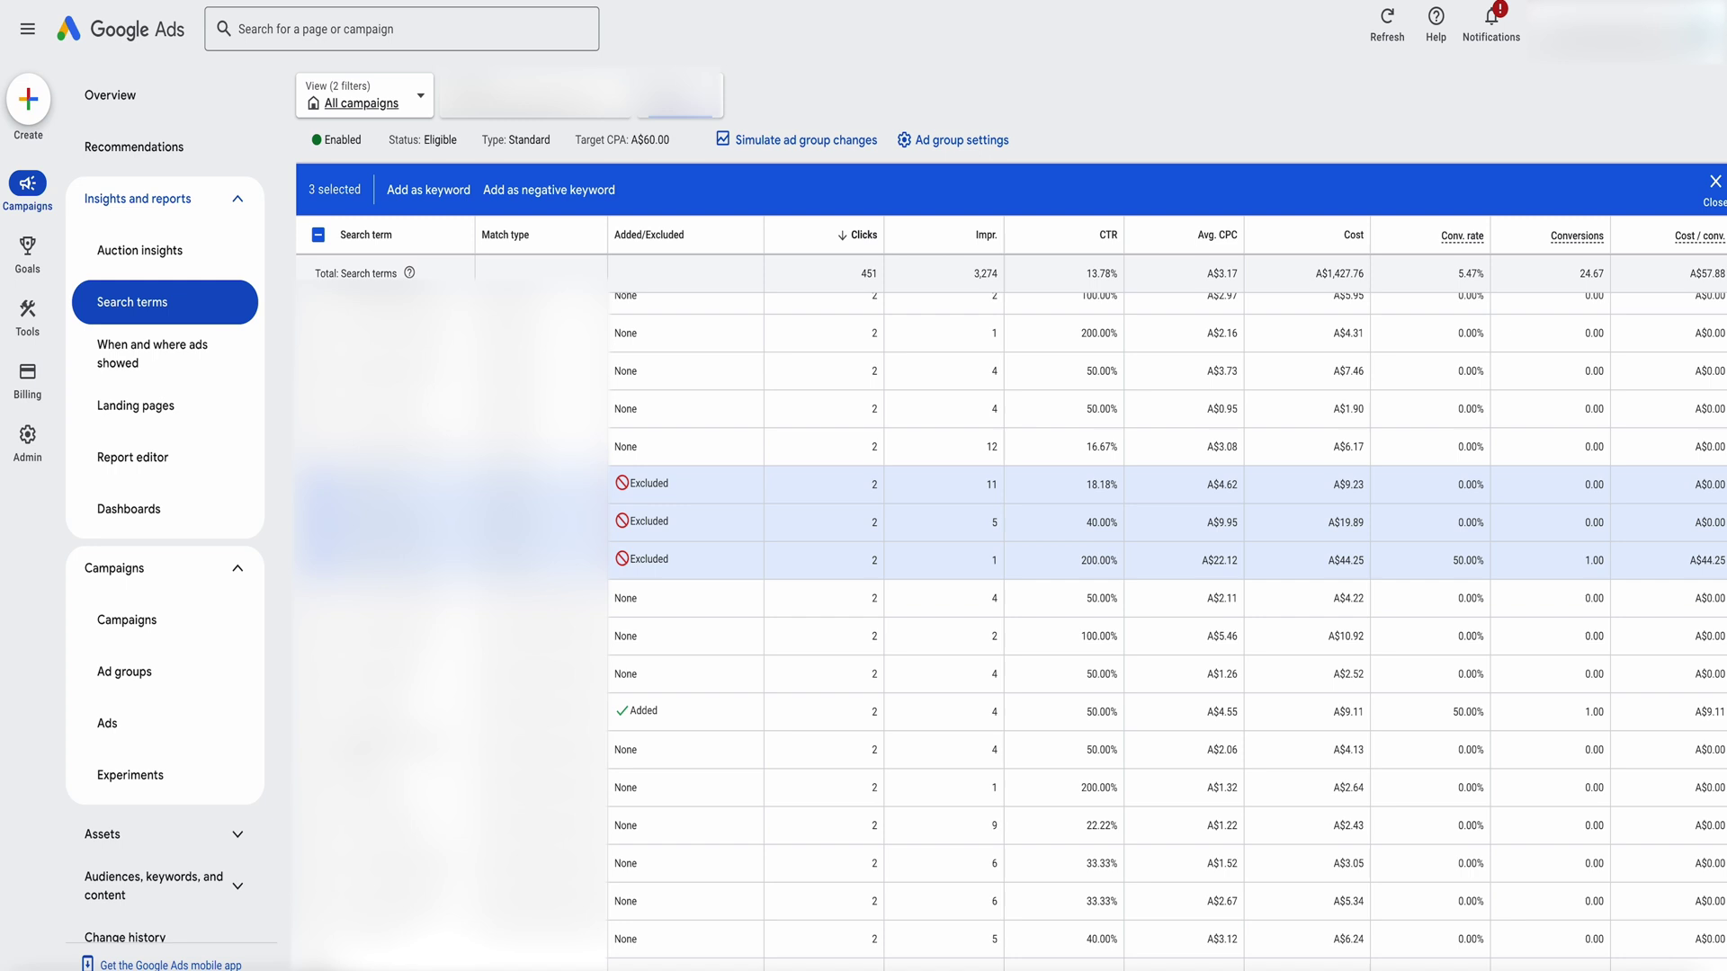
- Open the Ads page under Campaigns to list the ad group's responsive search ads
{"action": "left_click", "coordinate": [152, 720]}
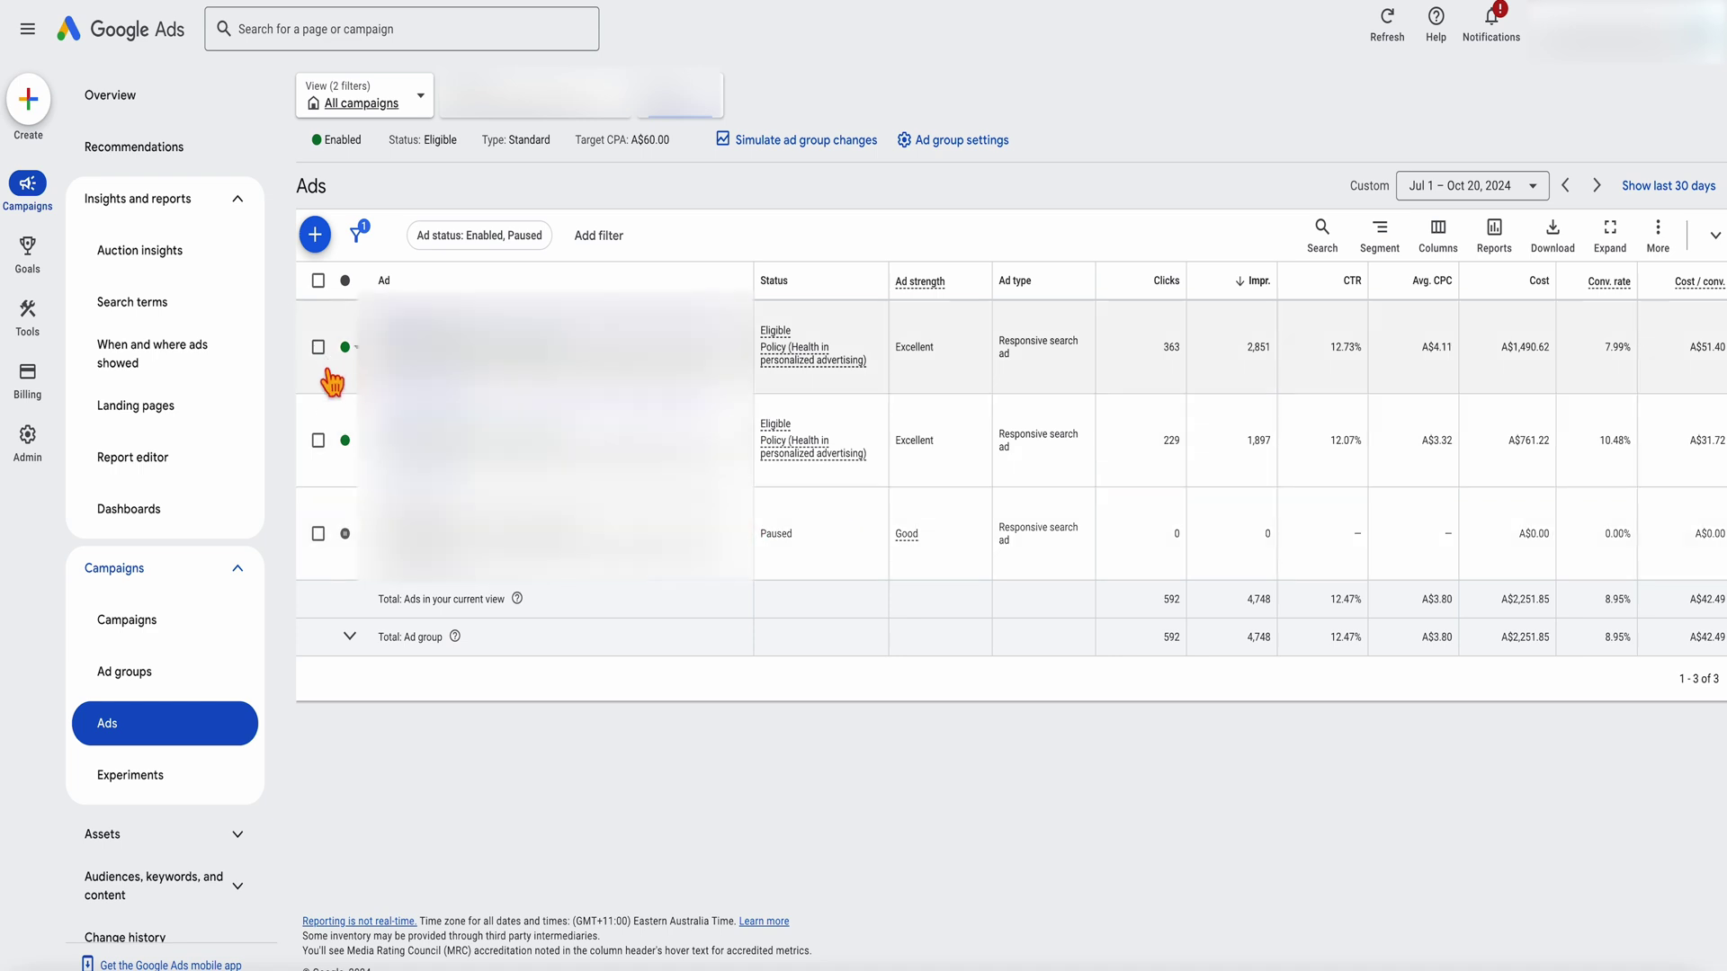
- Select both ads and show the last 30 days, noting 13.54 CTR and 16.00% conversion rate
{"action": "left_click", "coordinate": [319, 347]}
{"action": "left_click", "coordinate": [318, 440]}
{"action": "left_click", "coordinate": [1660, 189]}
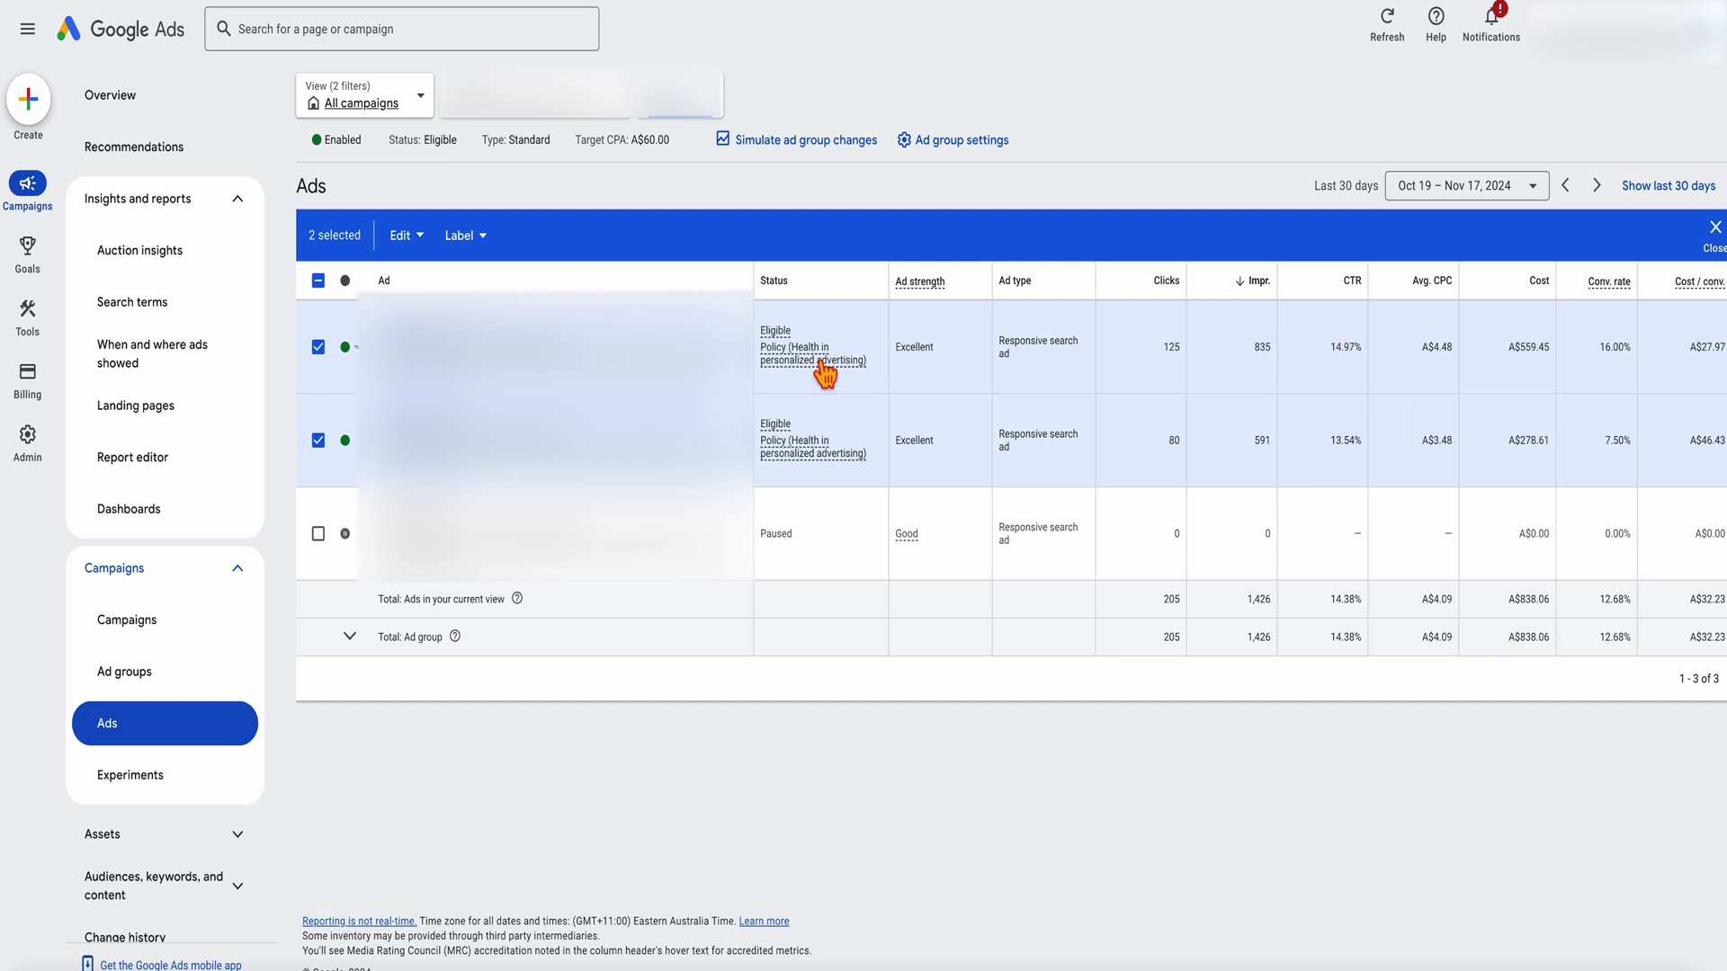
{"action": "left_click_drag", "start_coordinate": [1331, 445], "coordinate": [1355, 449]}
{"action": "left_click", "coordinate": [321, 444]}
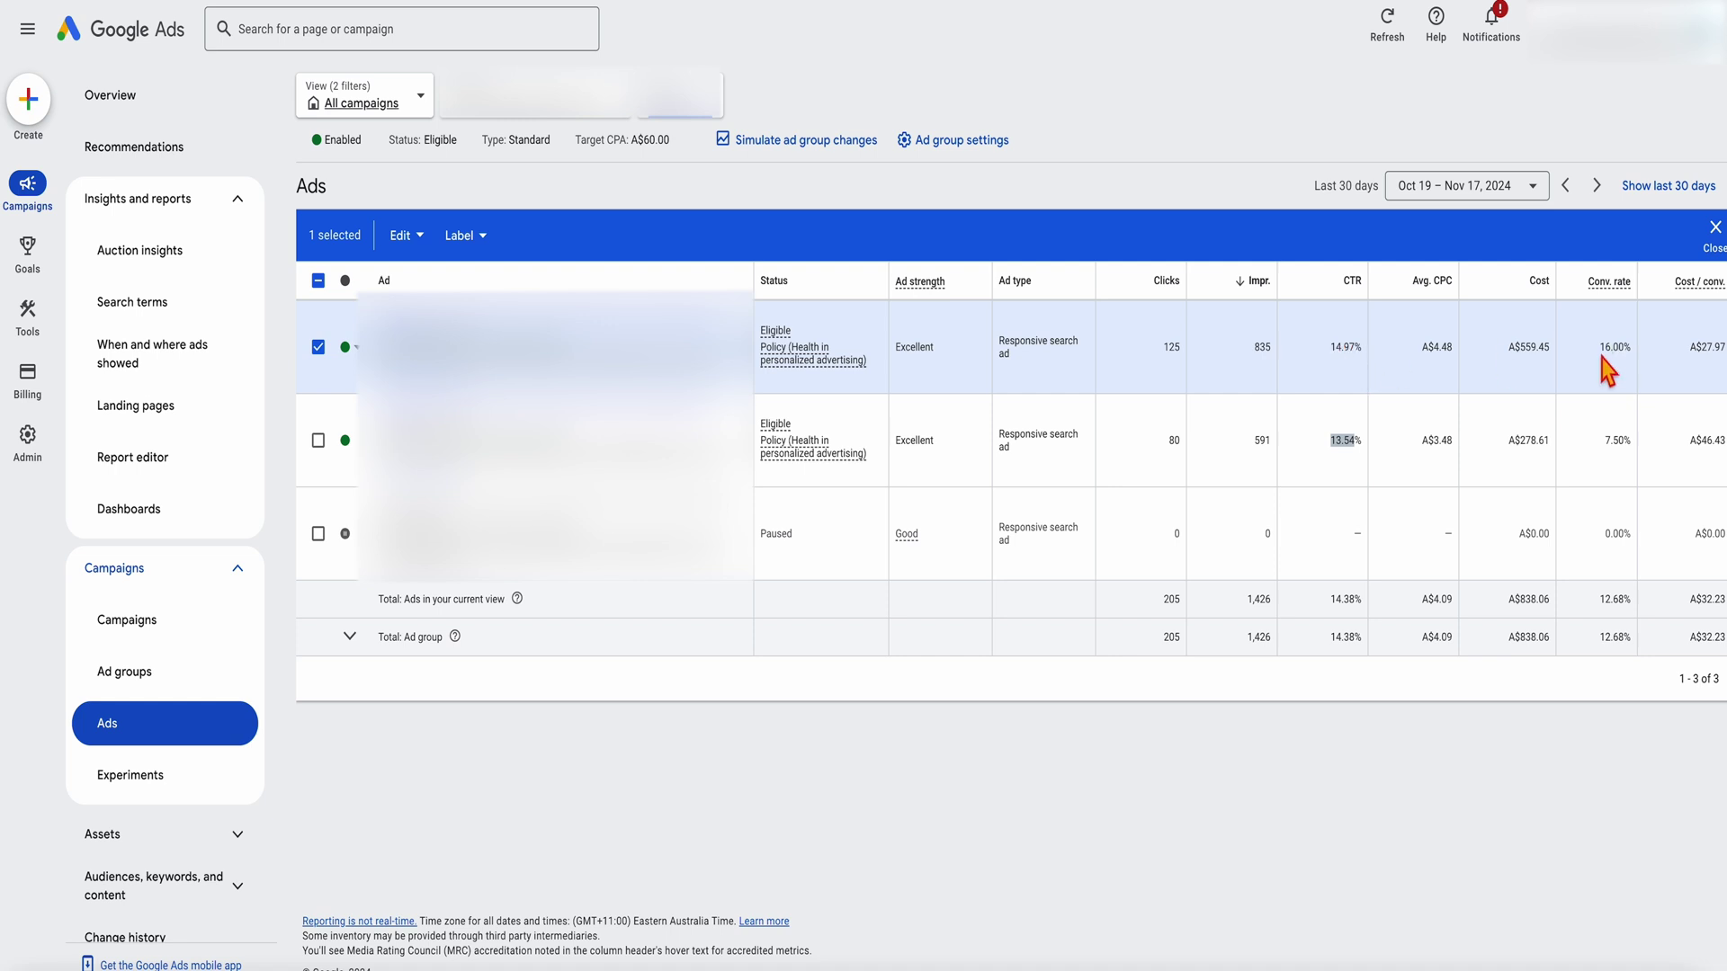
{"action": "left_click_drag", "start_coordinate": [1600, 347], "coordinate": [1723, 347]}
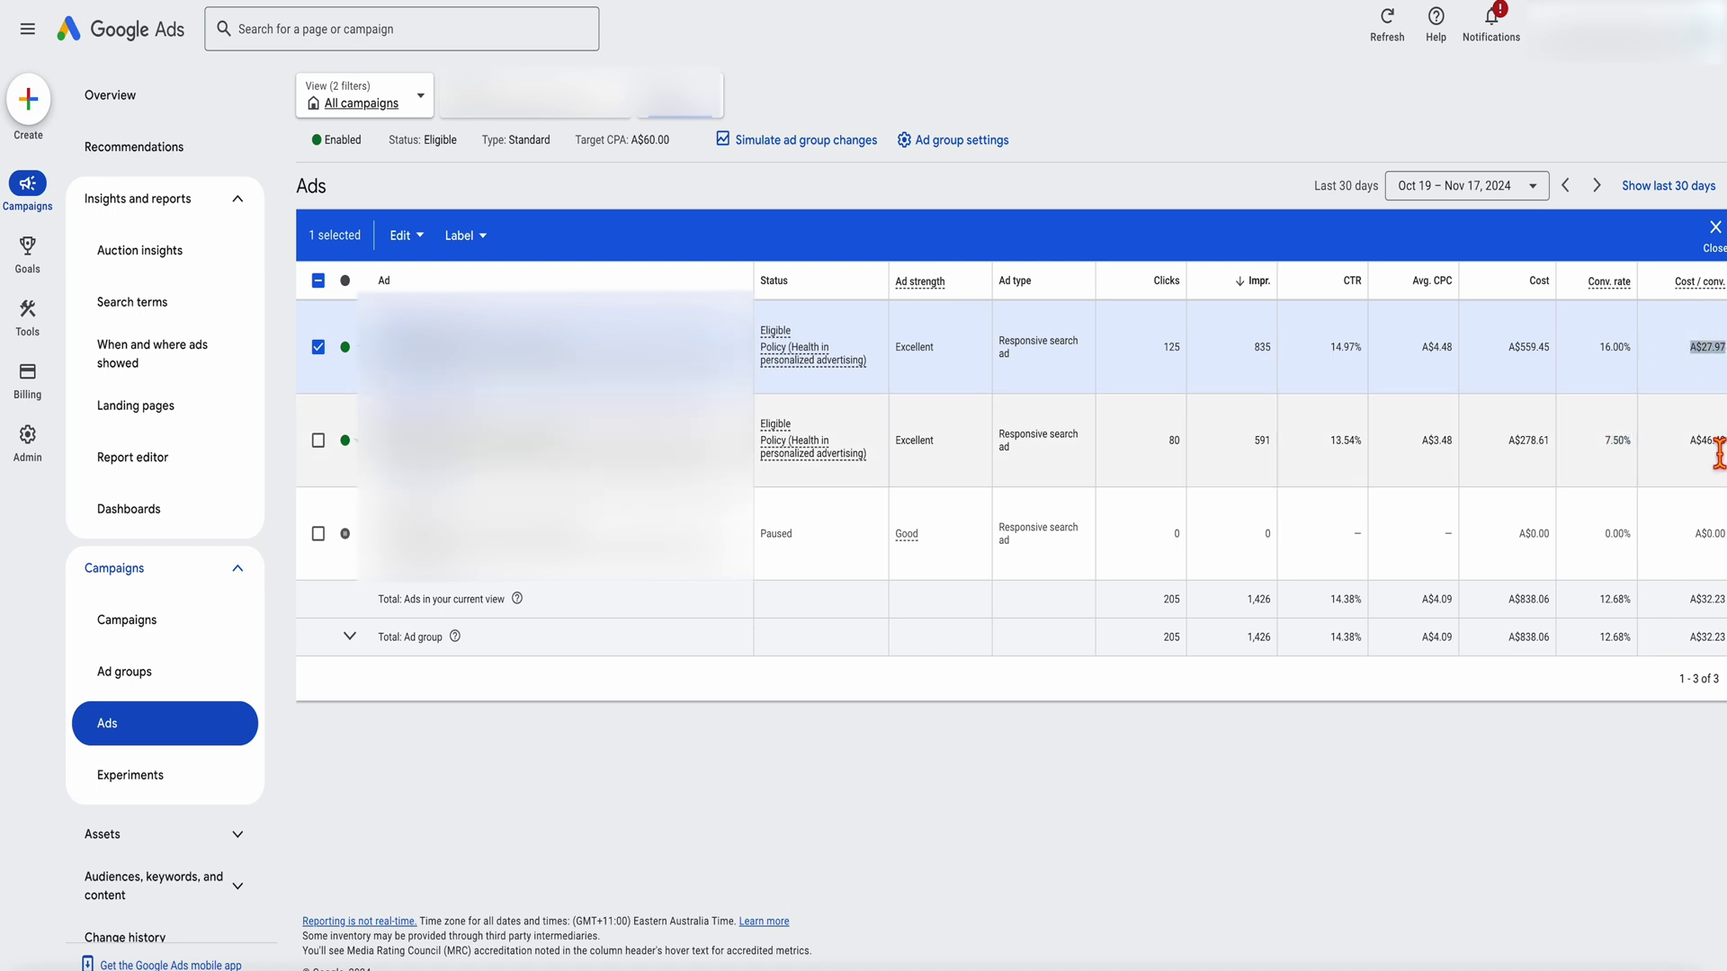
- Try a custom Sep 15 – Nov 17 date range, then return to the last 30 days
{"action": "left_click", "coordinate": [1518, 194]}
{"action": "scroll", "coordinate": [1583, 548], "scroll_direction": "up", "scroll_amount": 2}
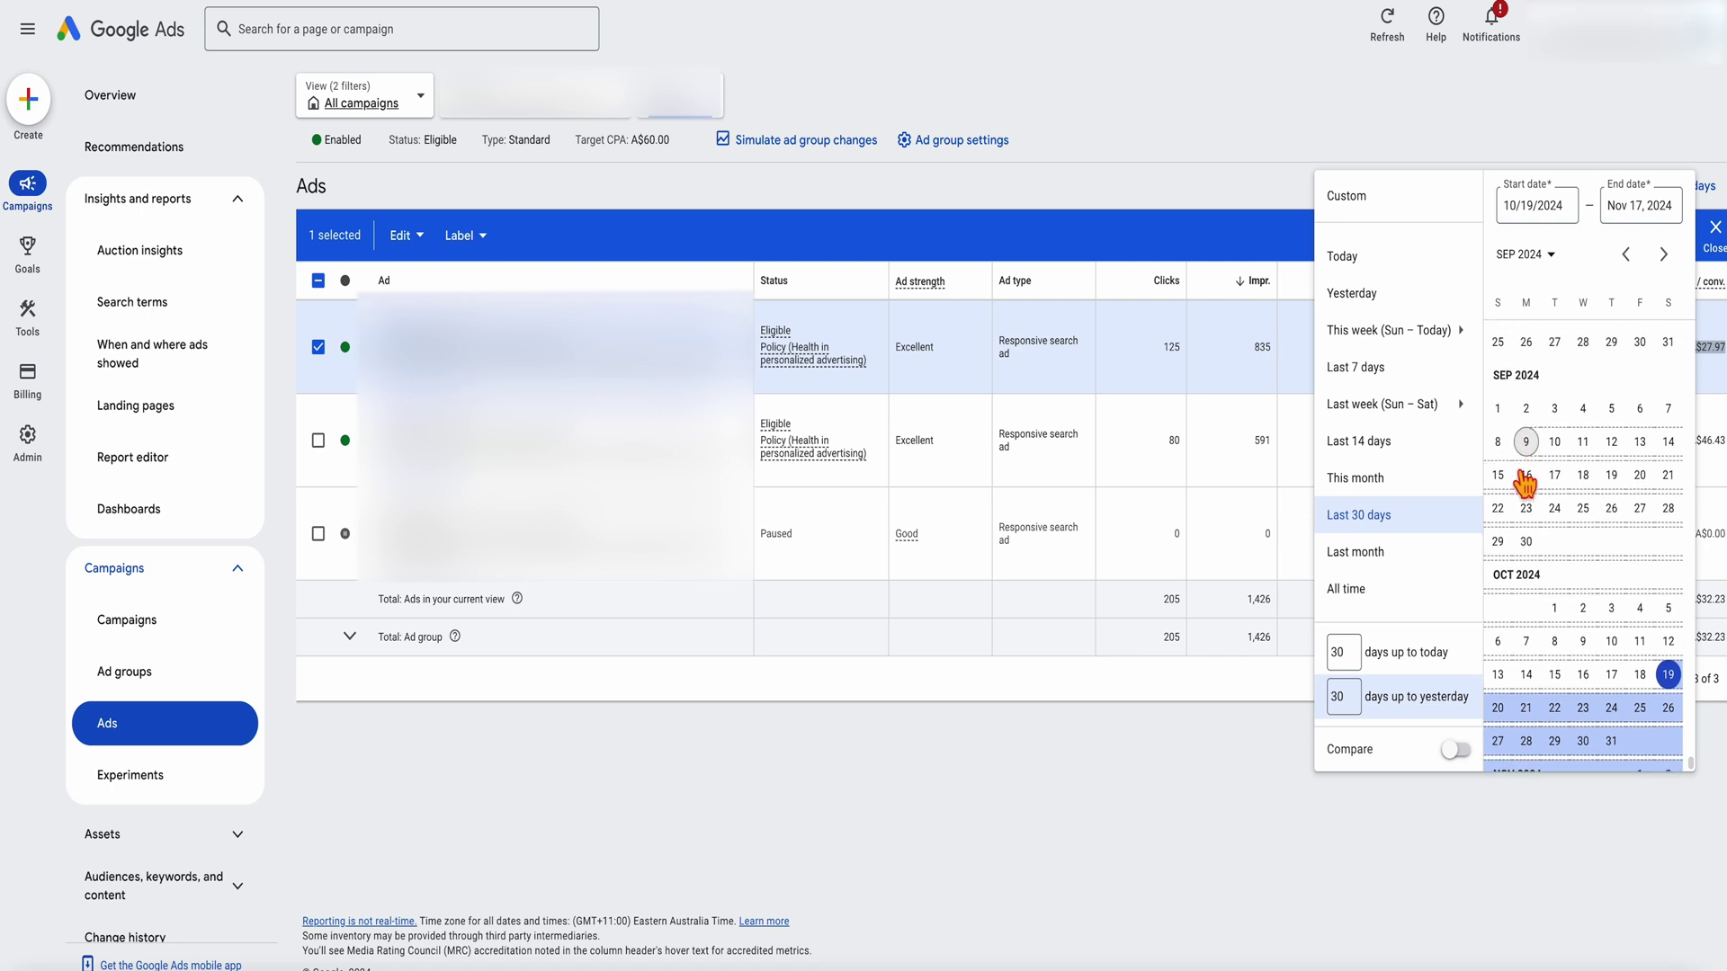
{"action": "left_click", "coordinate": [1504, 497]}
{"action": "scroll", "coordinate": [1592, 576], "scroll_direction": "down", "scroll_amount": 2}
{"action": "left_click", "coordinate": [1662, 795]}
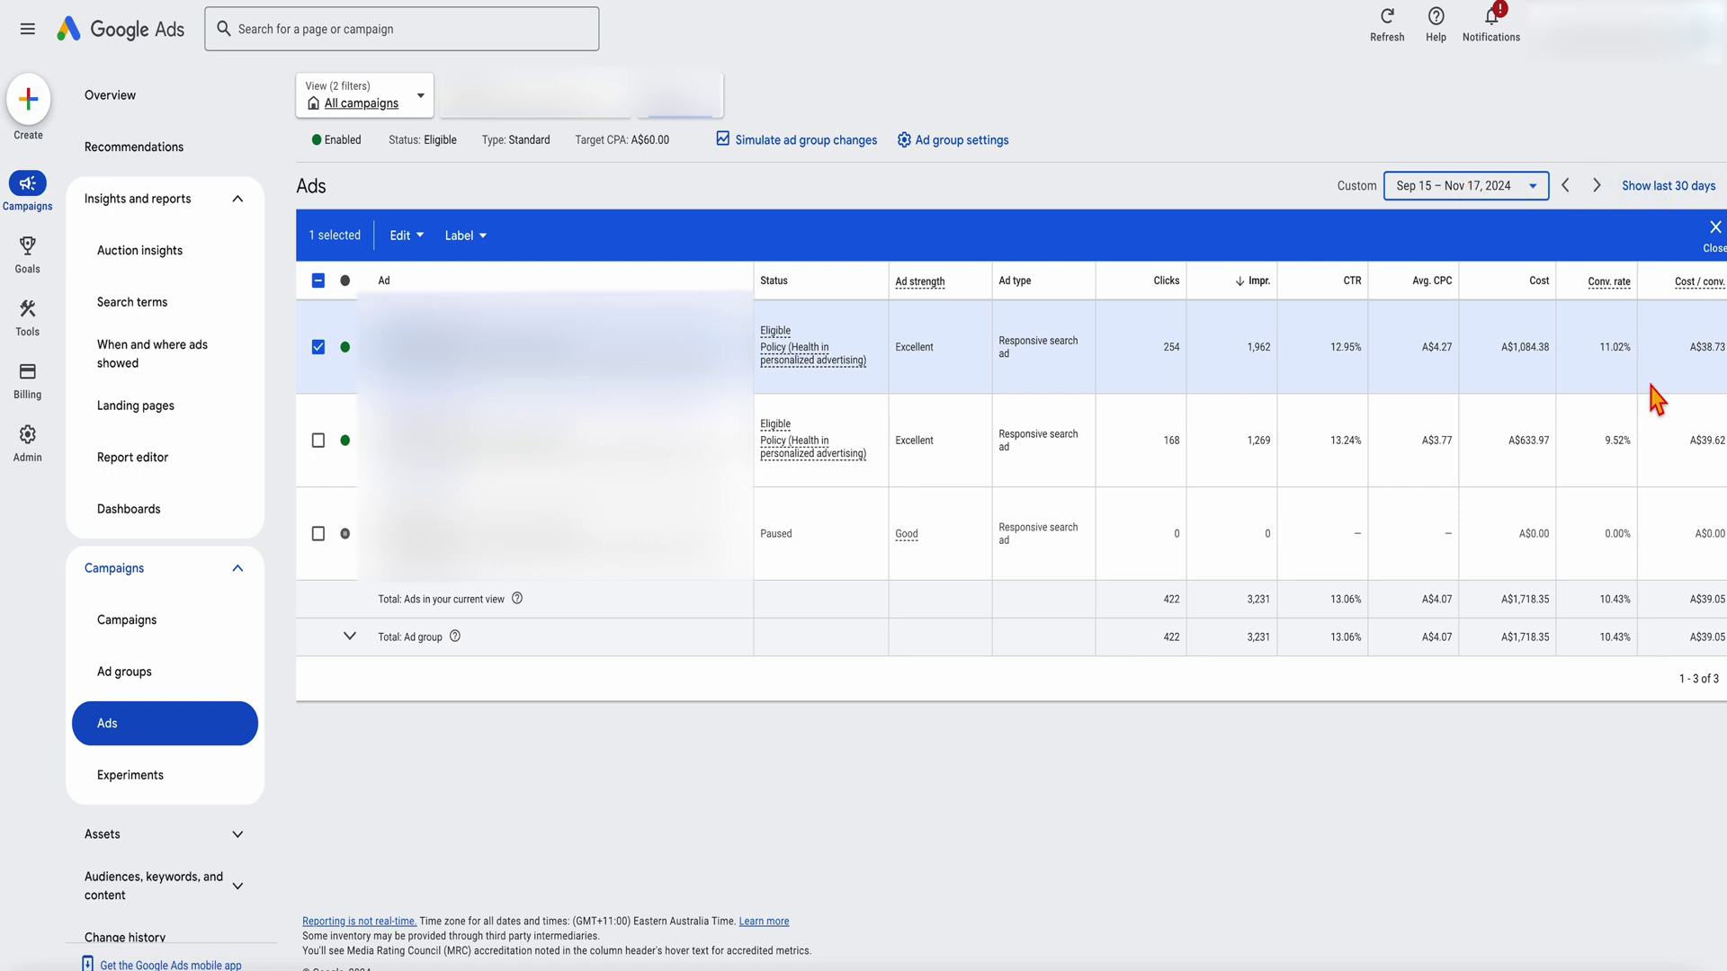
{"action": "left_click", "coordinate": [1638, 200]}
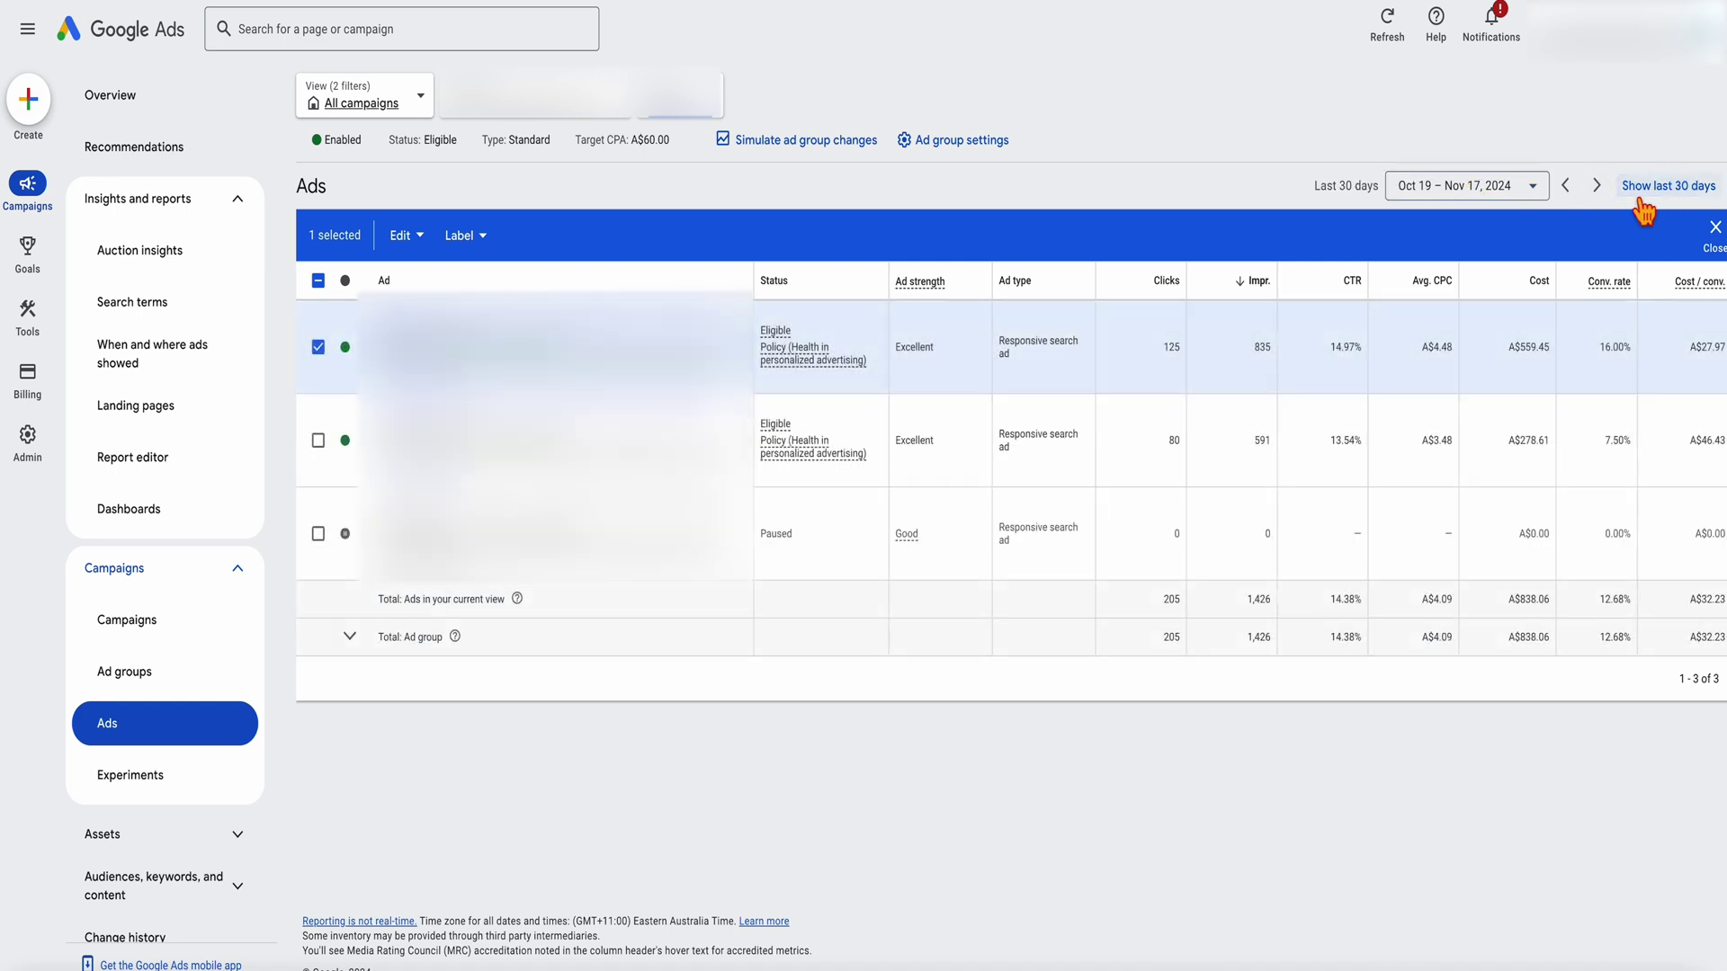
- Switch to the last 14 days and compare conversion rates of 26.56% and 9.30%
{"action": "left_click", "coordinate": [1525, 186]}
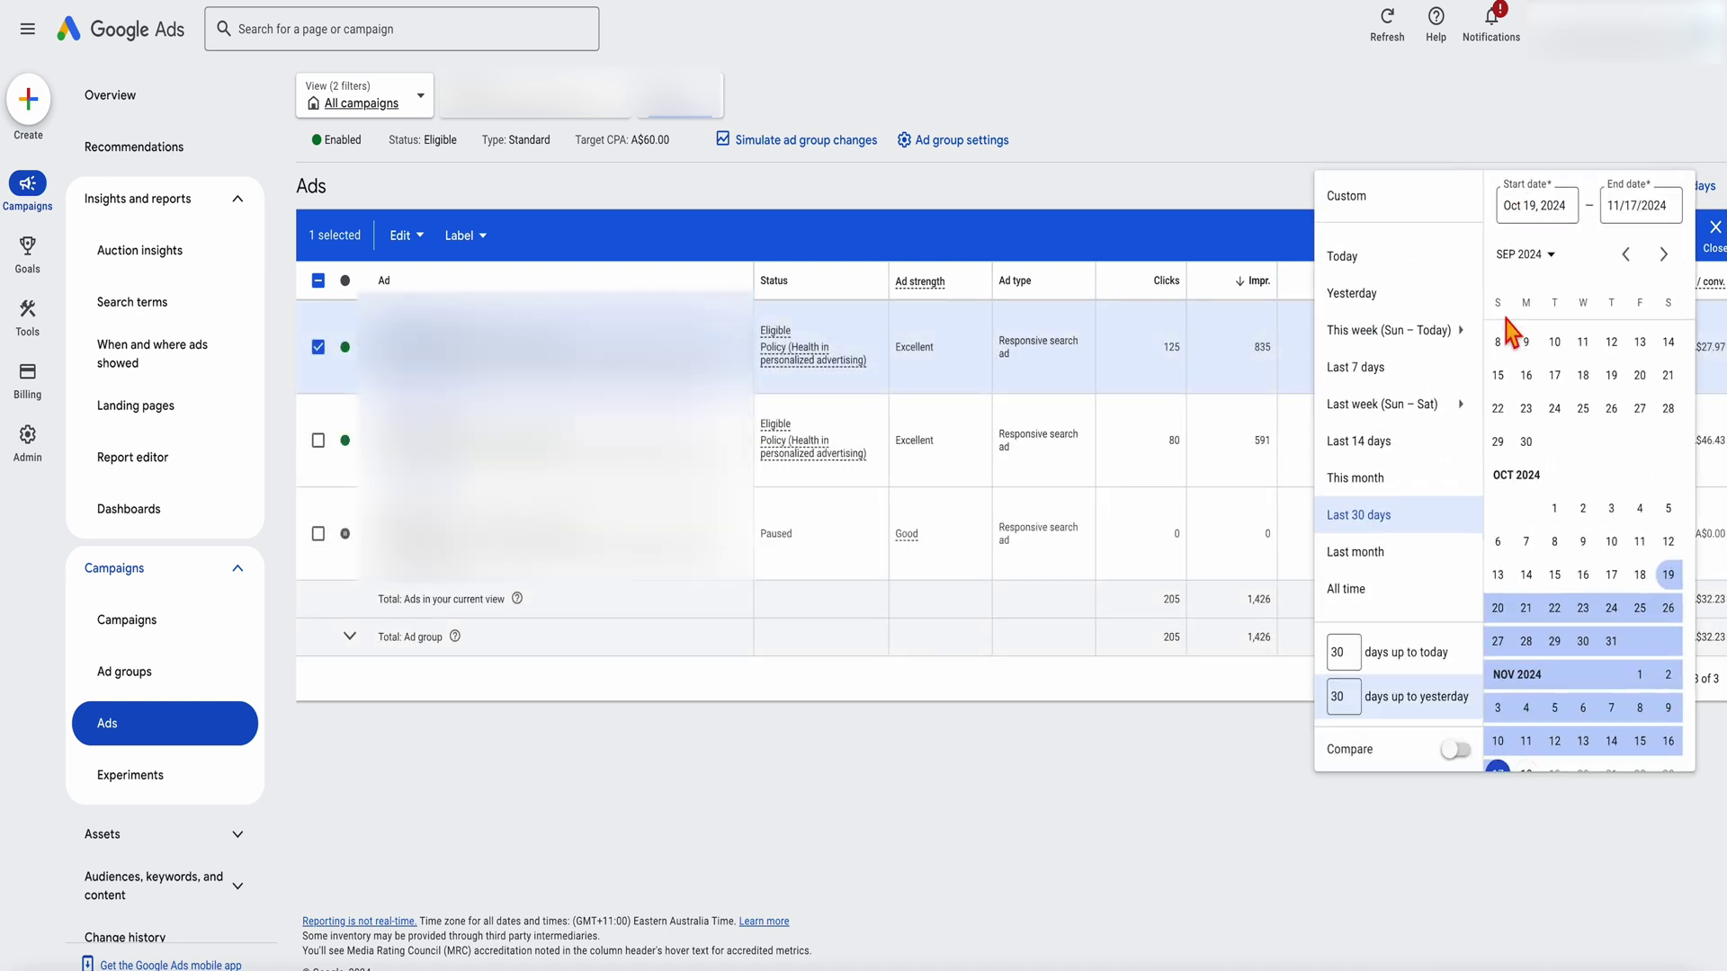
{"action": "left_click", "coordinate": [1408, 450]}
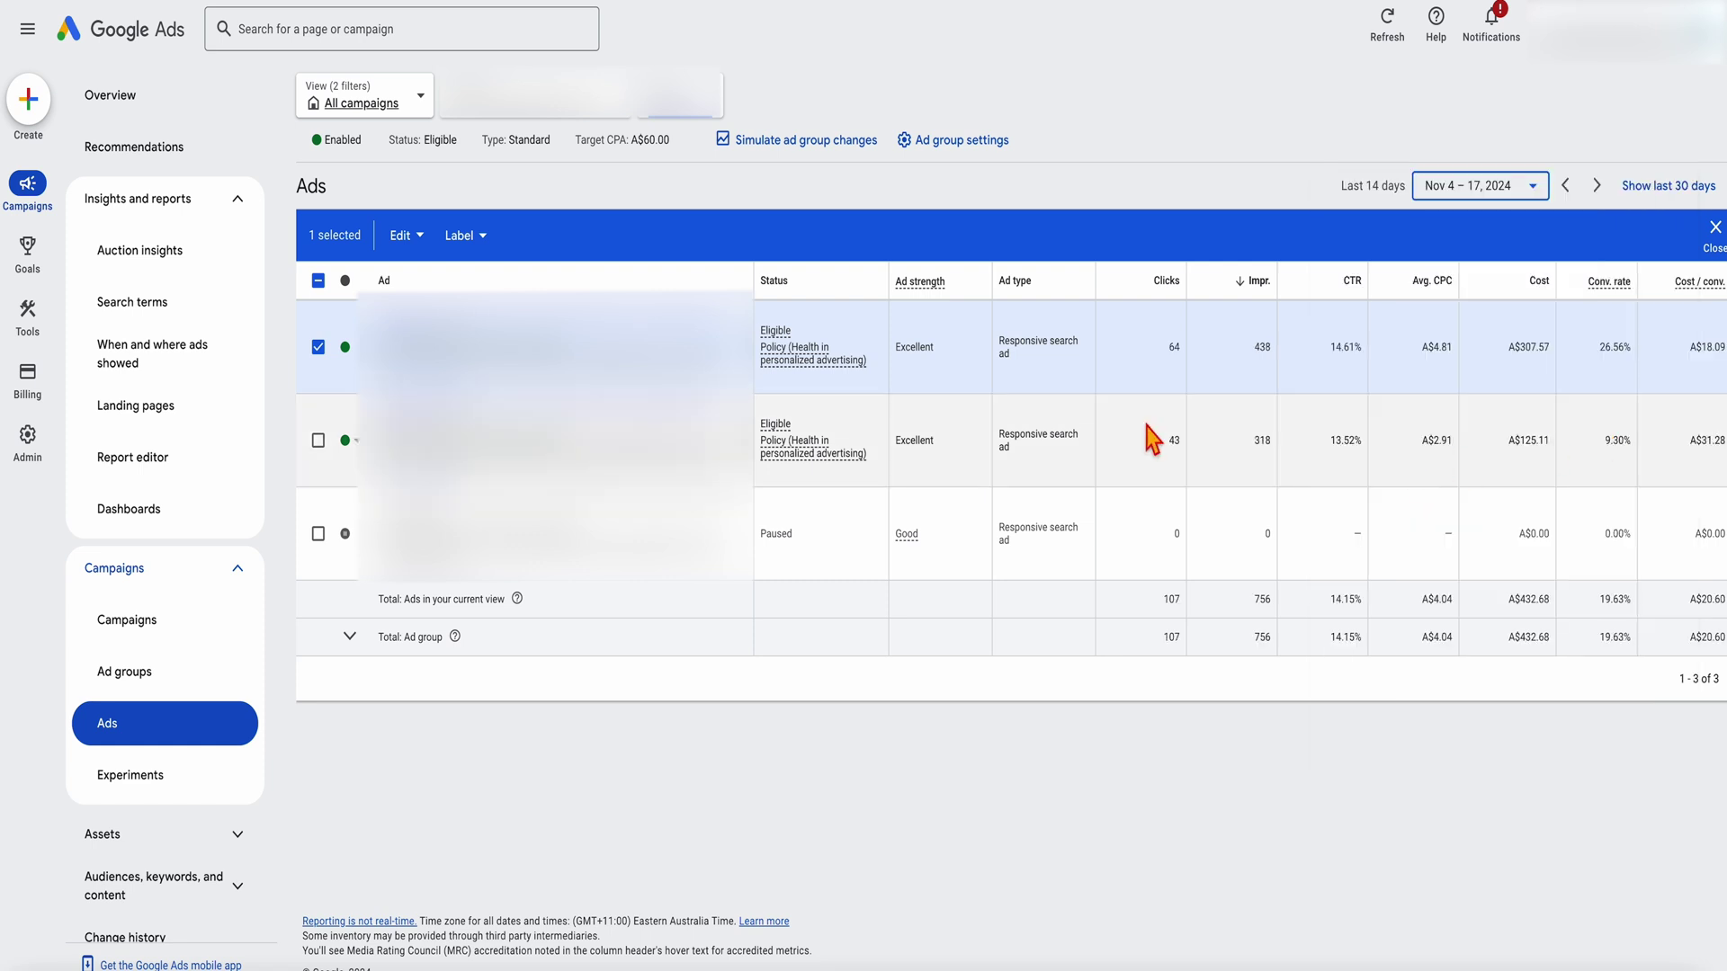
{"action": "double_click", "coordinate": [1624, 351]}
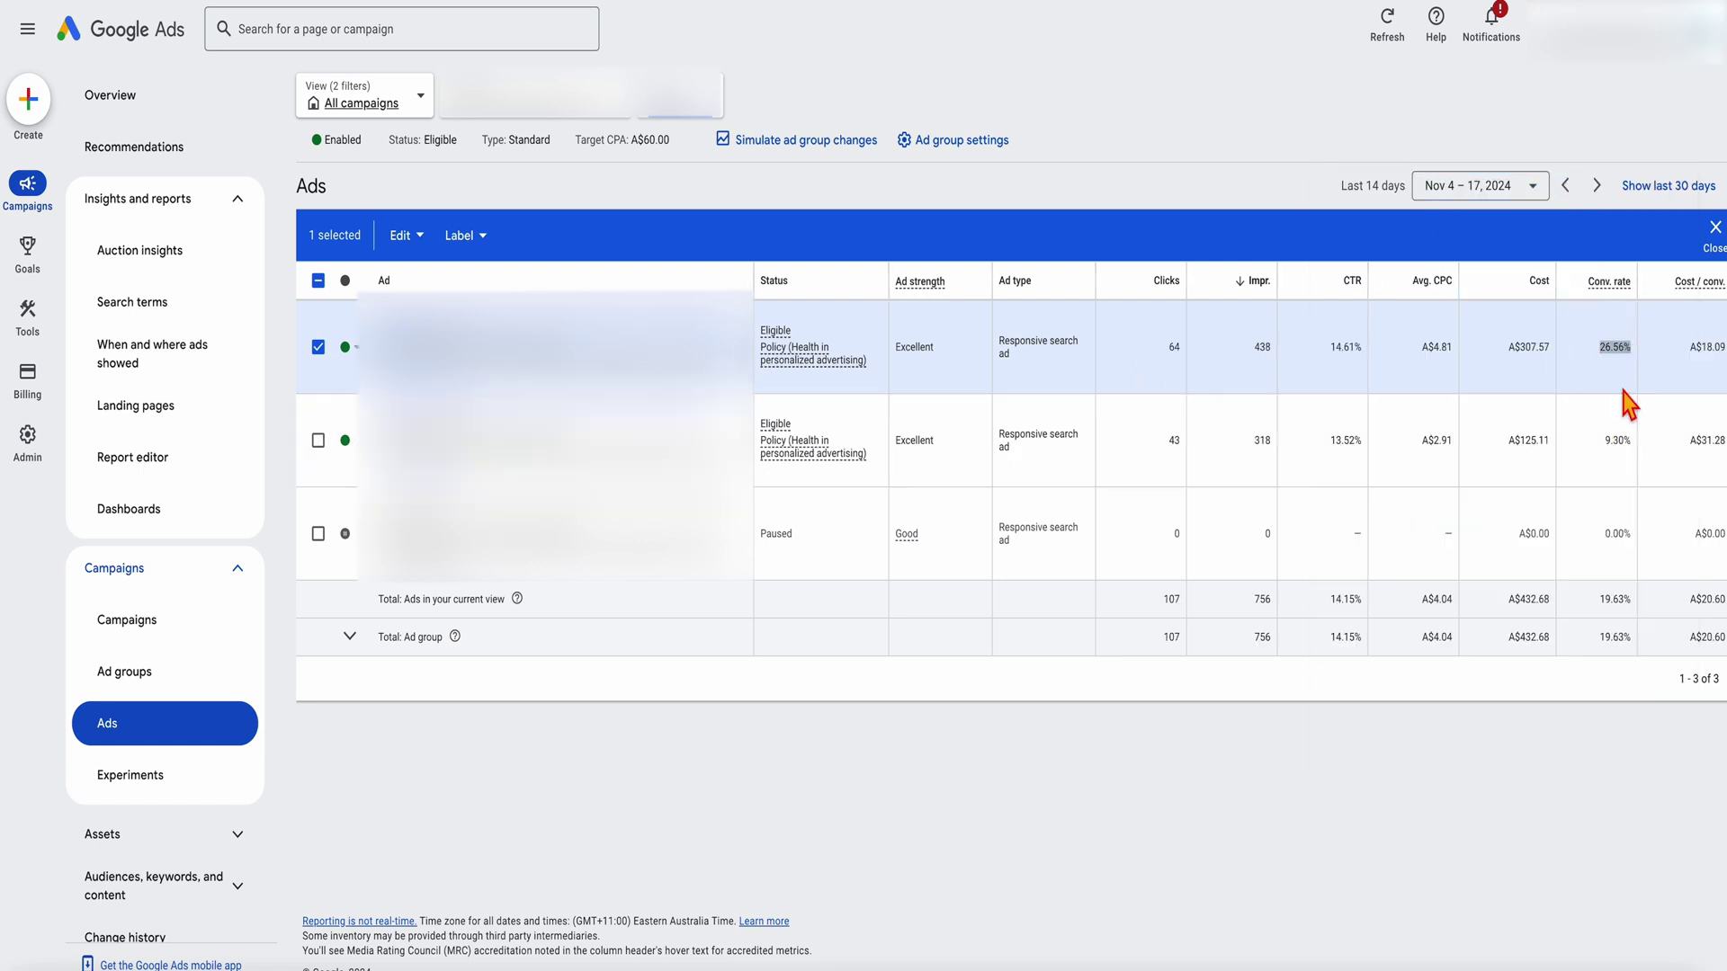
{"action": "left_click_drag", "start_coordinate": [1604, 441], "coordinate": [1610, 441]}
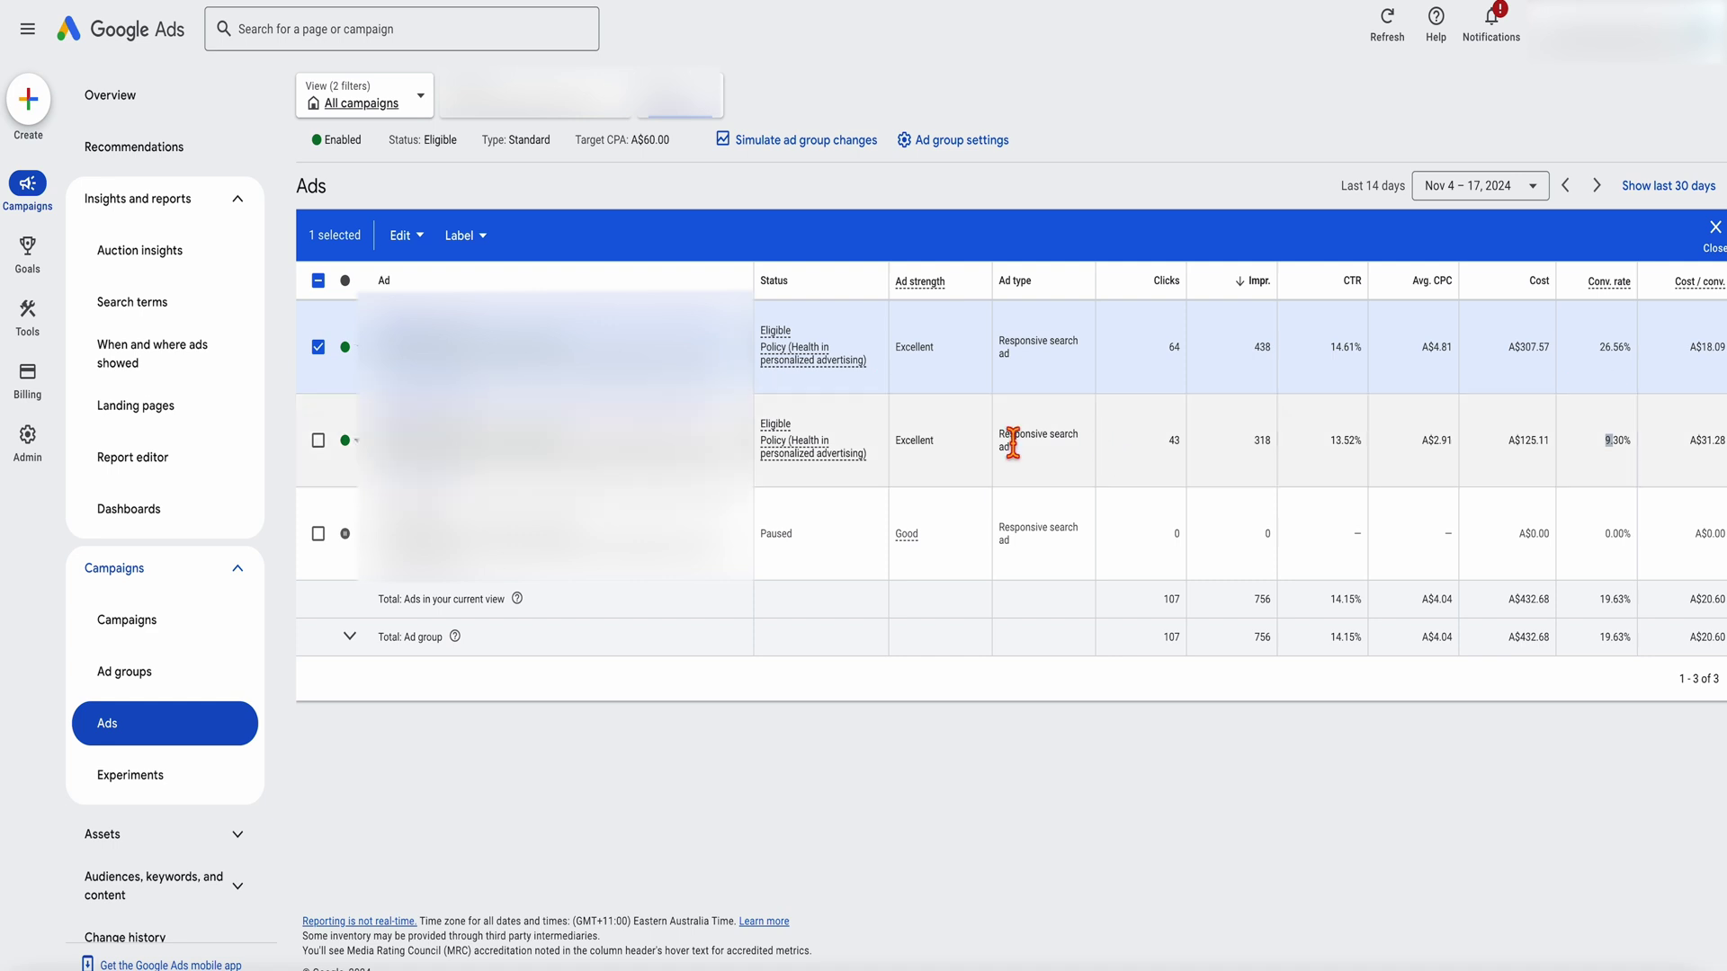
{"action": "left_click", "coordinate": [351, 440]}
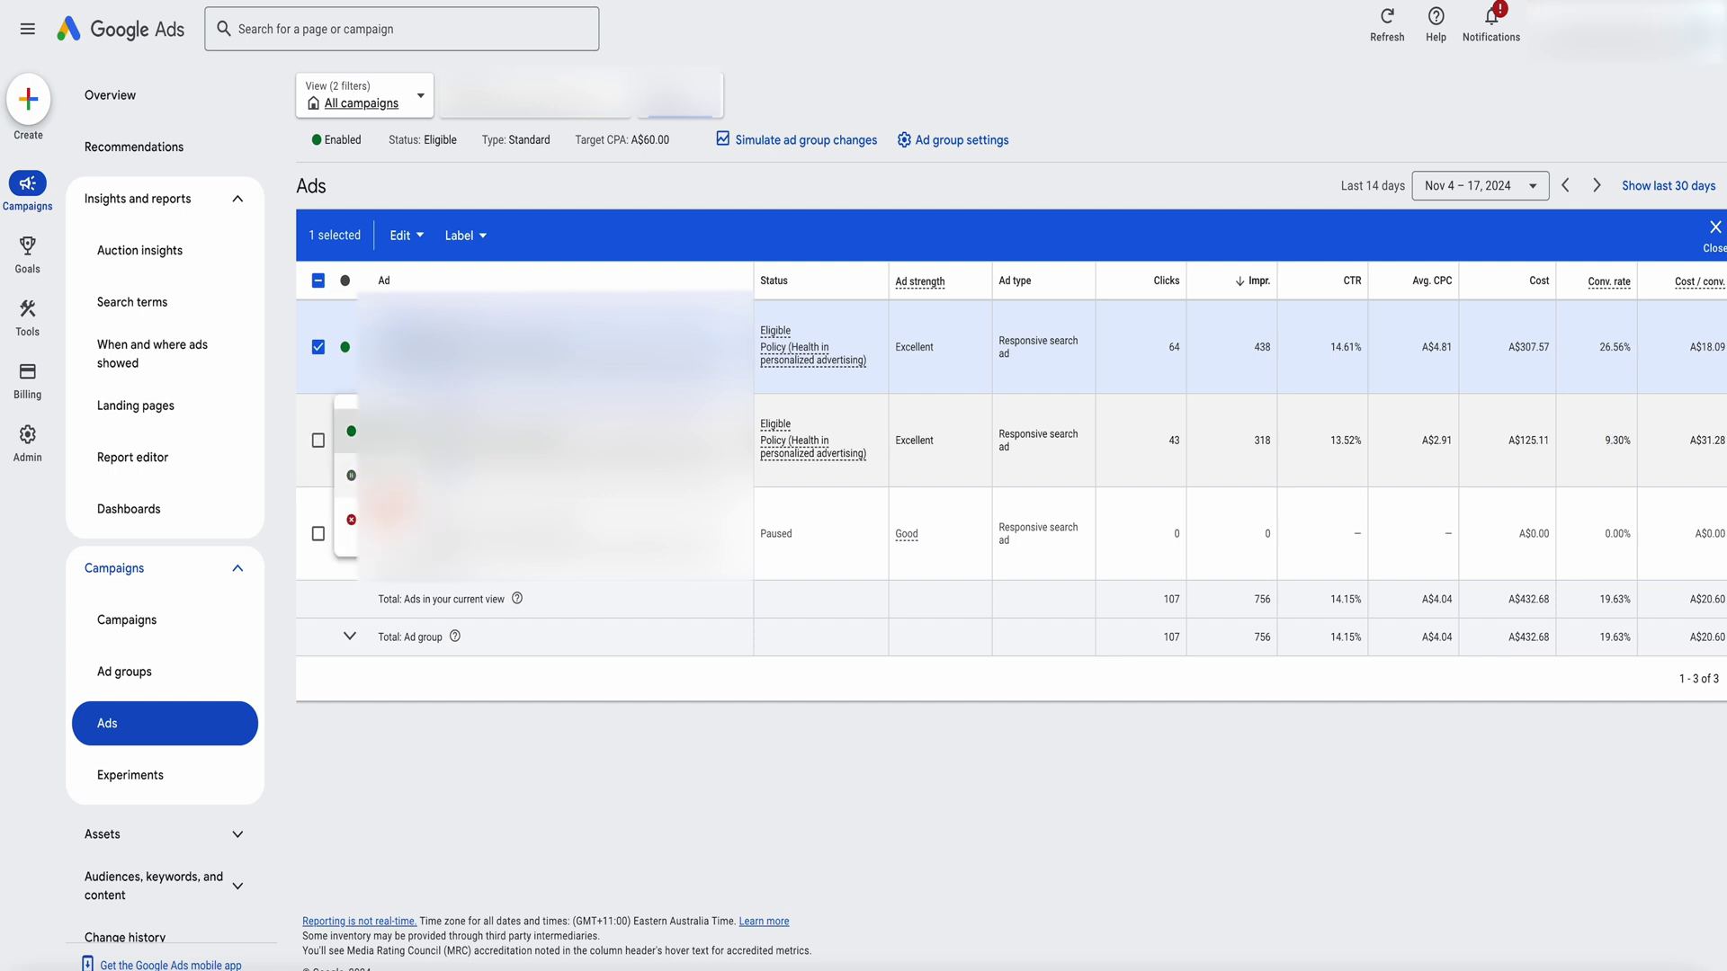
- Pause the weaker second ad and copy the winning first ad
{"action": "left_click", "coordinate": [351, 475]}
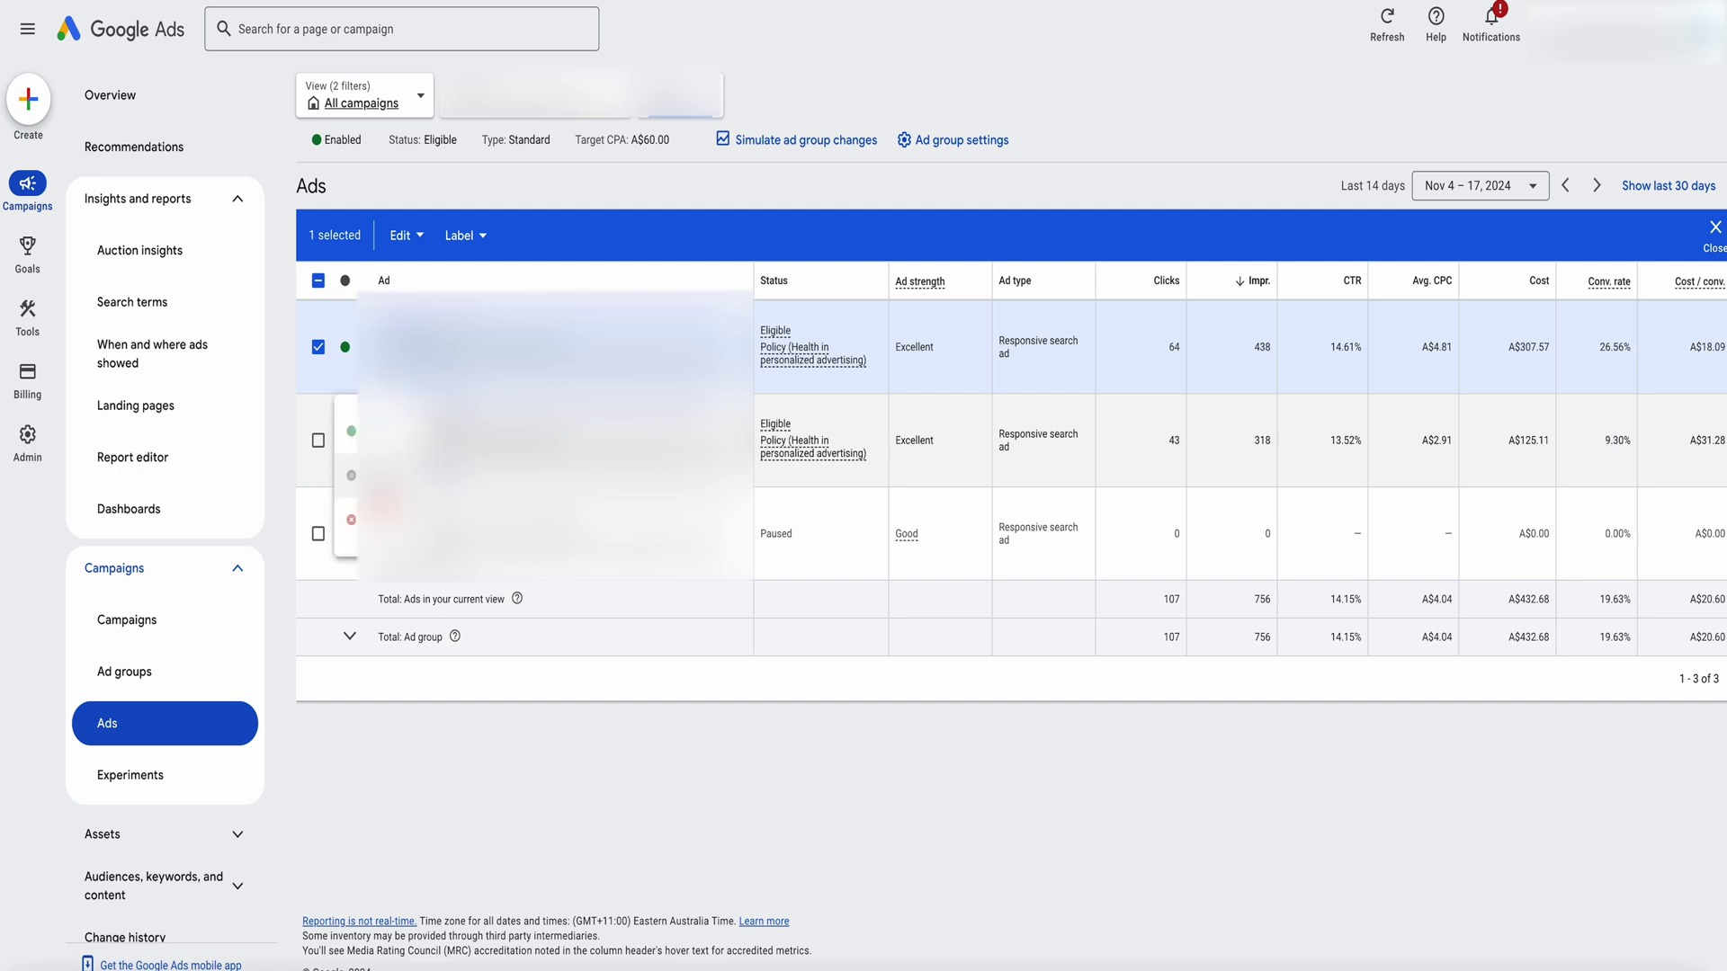
{"action": "left_click", "coordinate": [416, 237]}
{"action": "left_click", "coordinate": [369, 279]}
{"action": "left_click", "coordinate": [402, 235]}
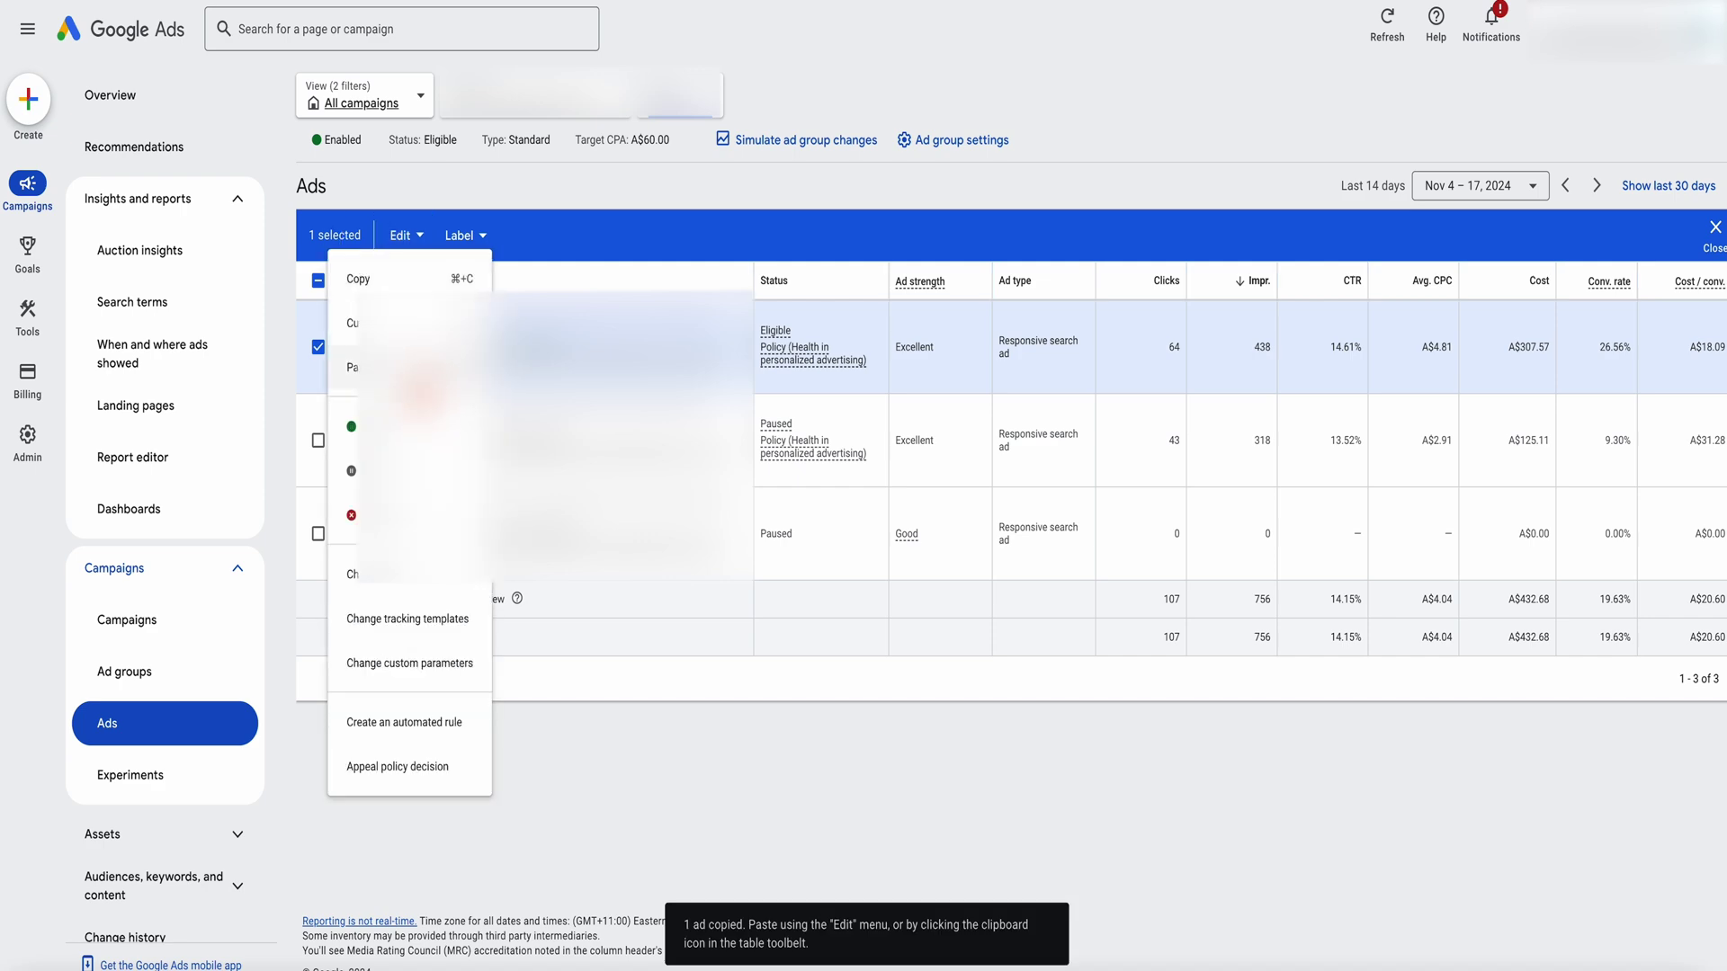
{"action": "key", "text": "Escape"}
- Paste the copied ad with Bunions as the destination ad group, then cancel the pending paste
{"action": "key", "text": "ctrl+v"}
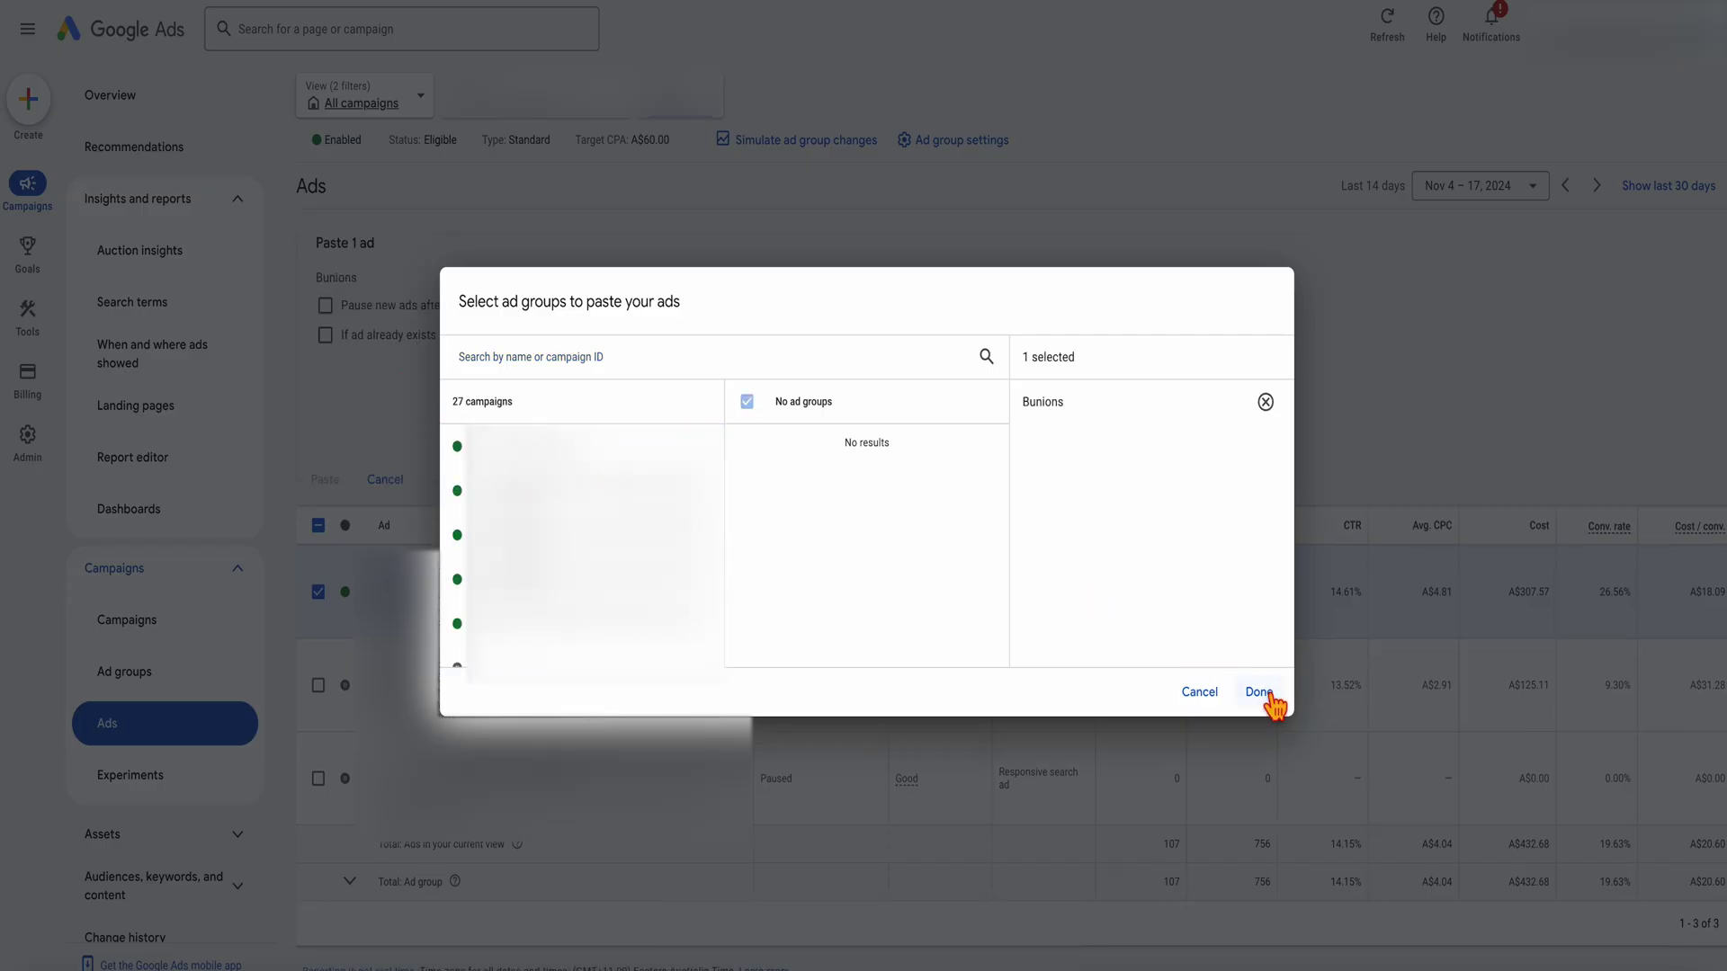
{"action": "left_click", "coordinate": [1270, 693]}
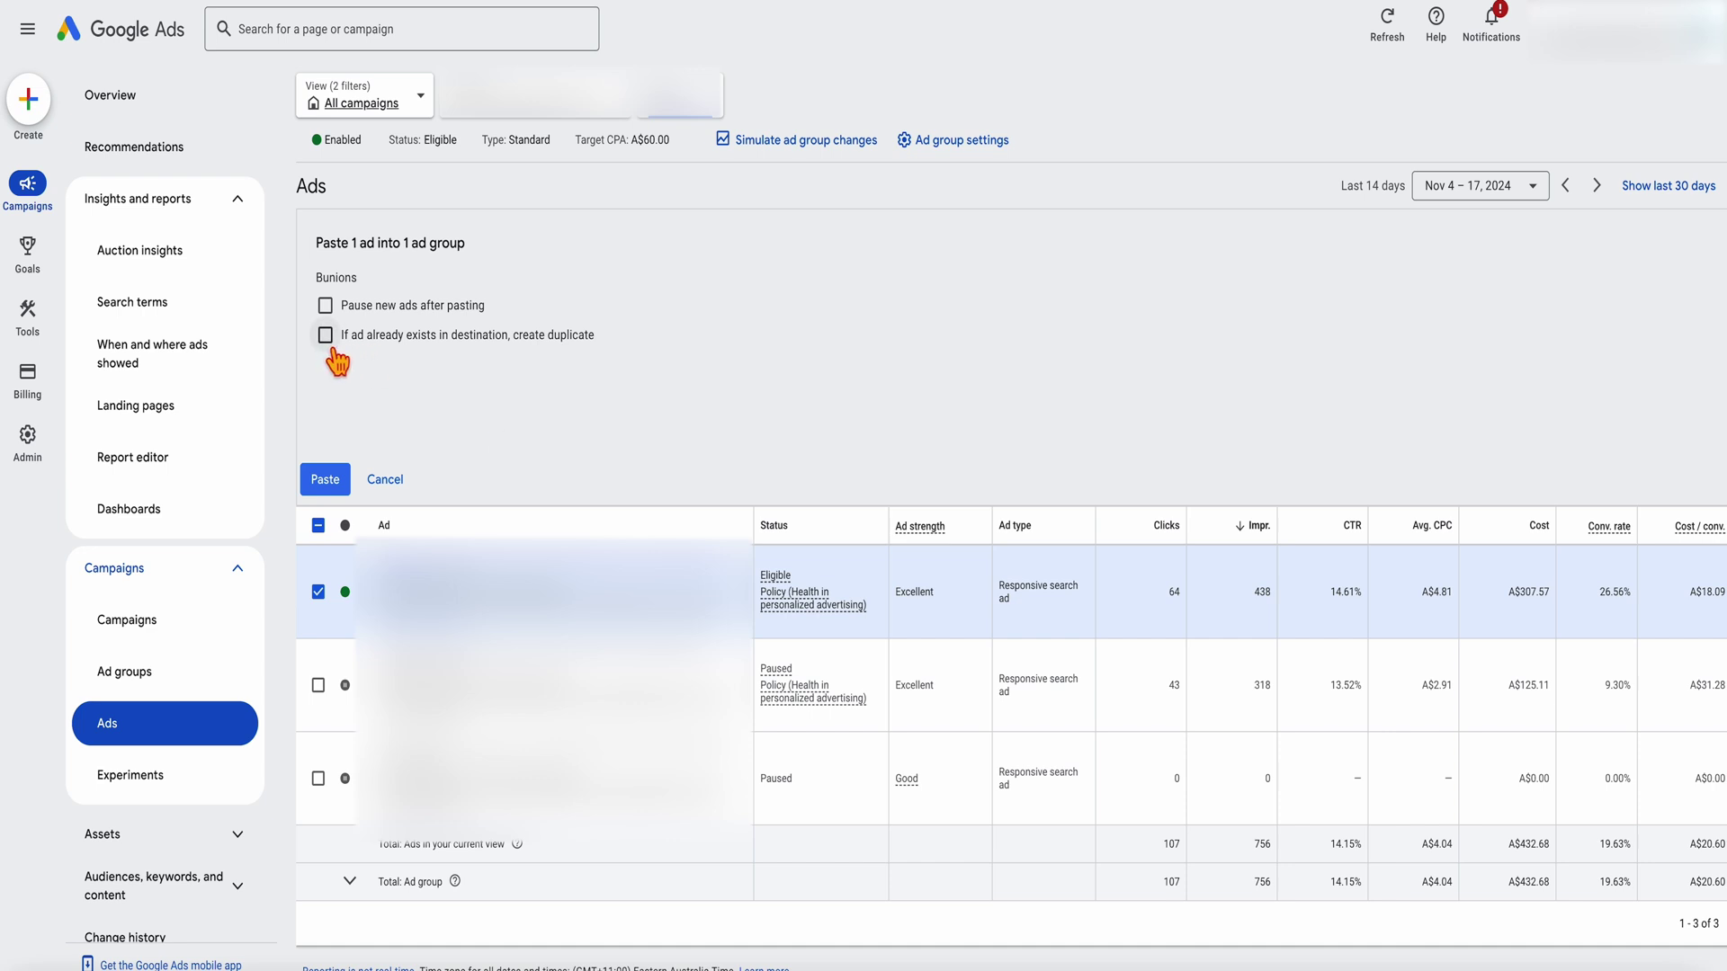
{"action": "left_click", "coordinate": [394, 479]}
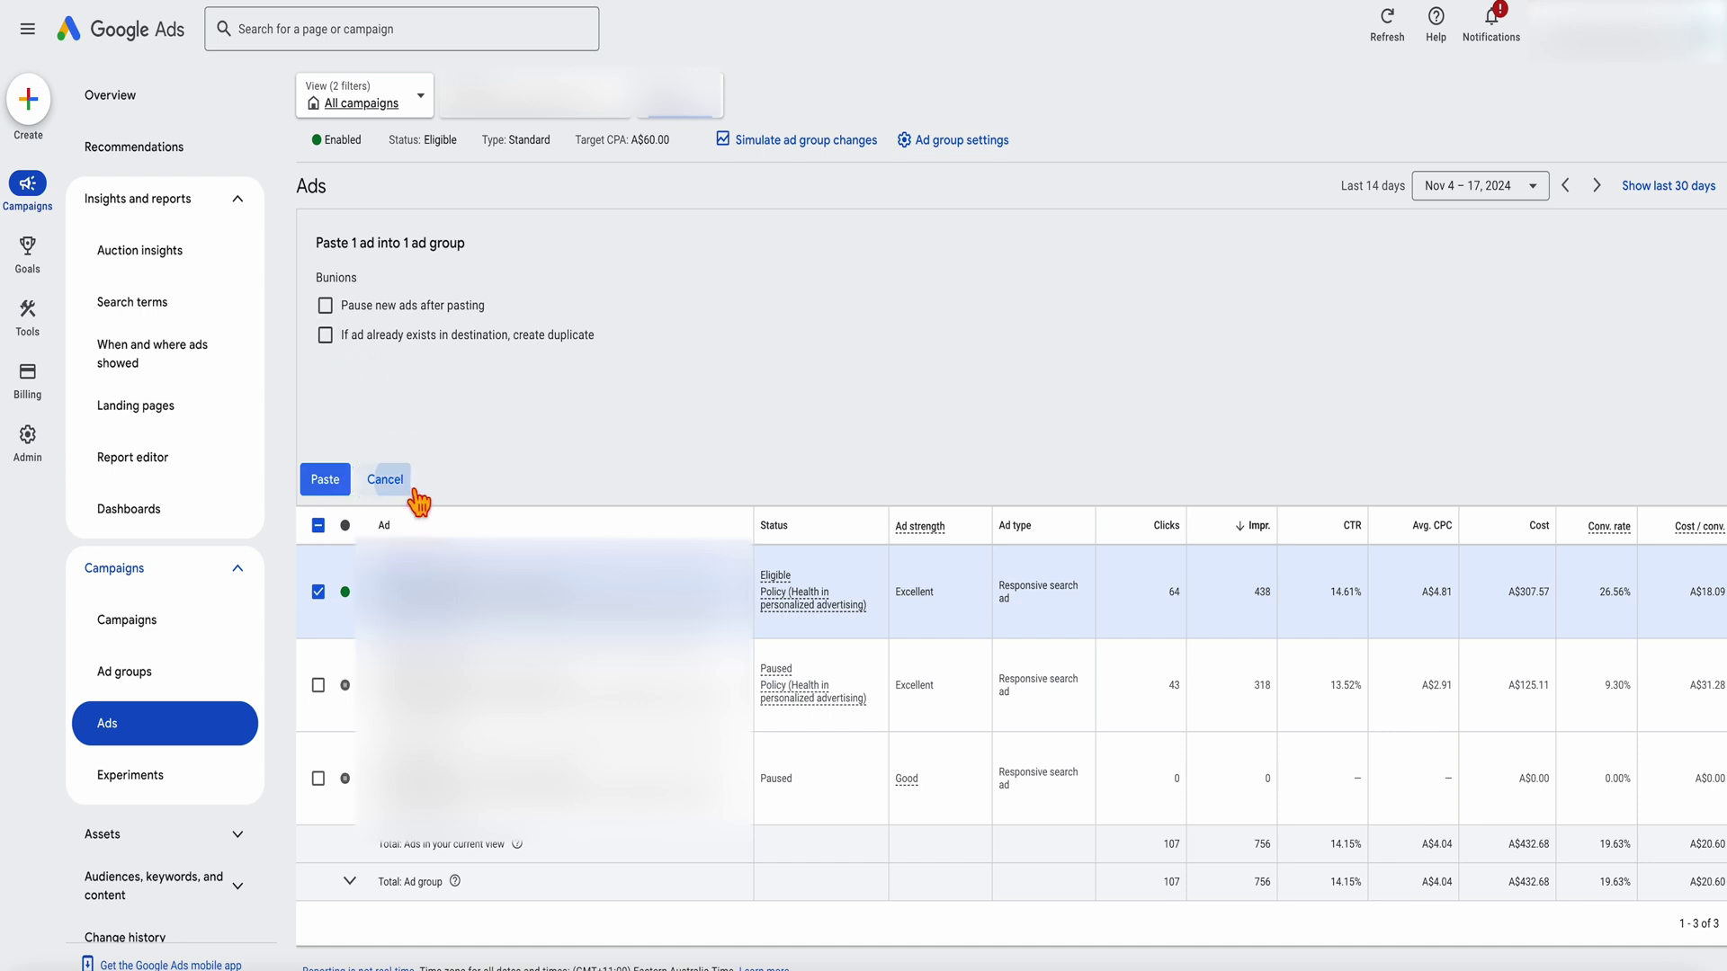